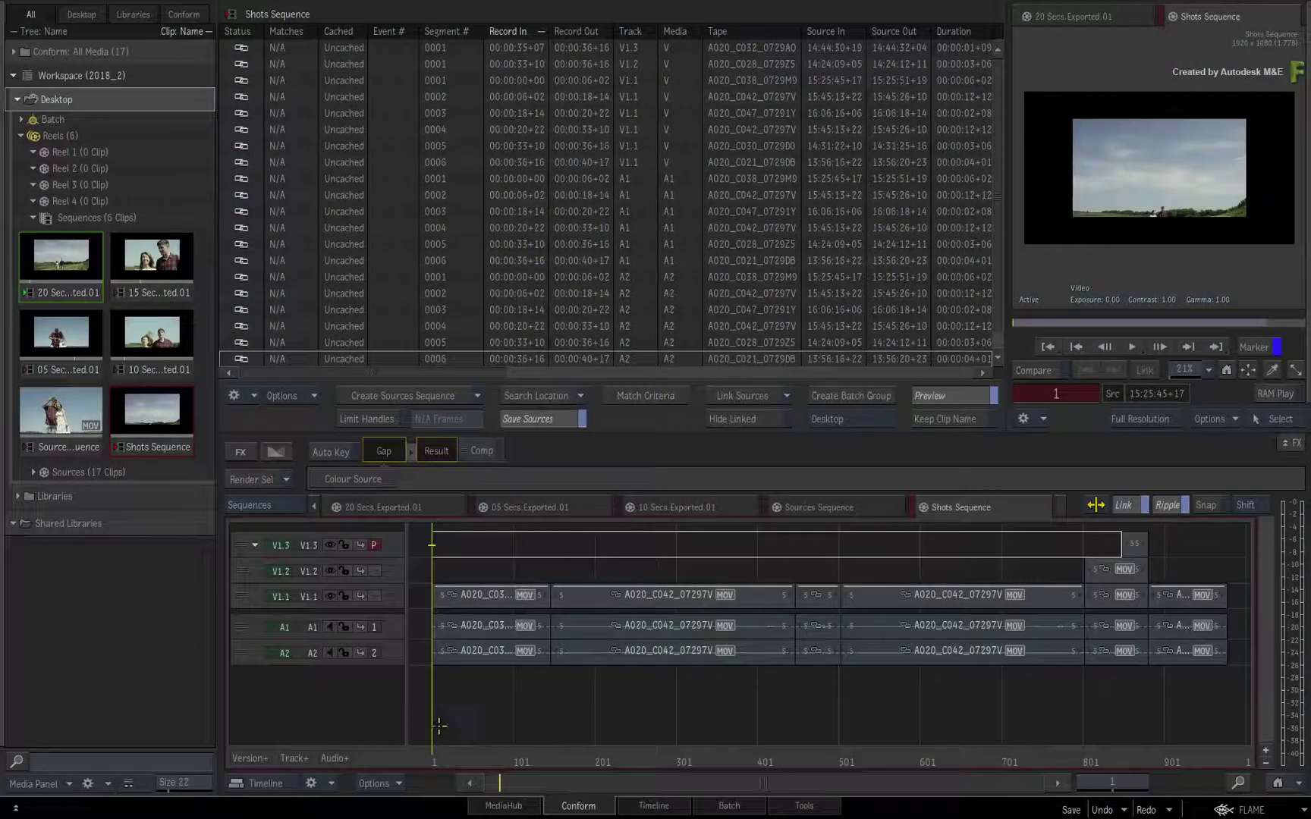
- Scrub through the conformed Shots Sequence to preview its shots
left_click_drag(436, 753, 500, 767)
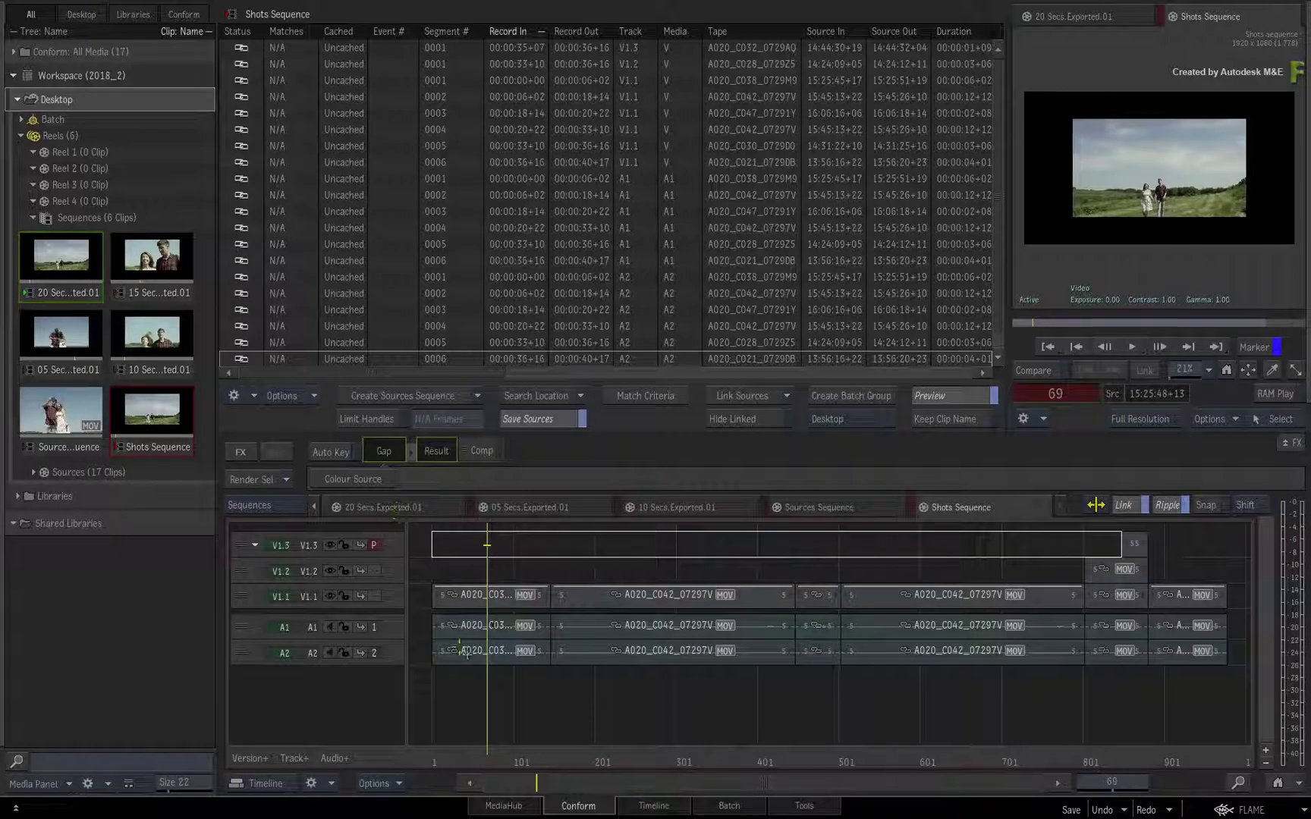
left_click_drag(500, 744, 589, 613)
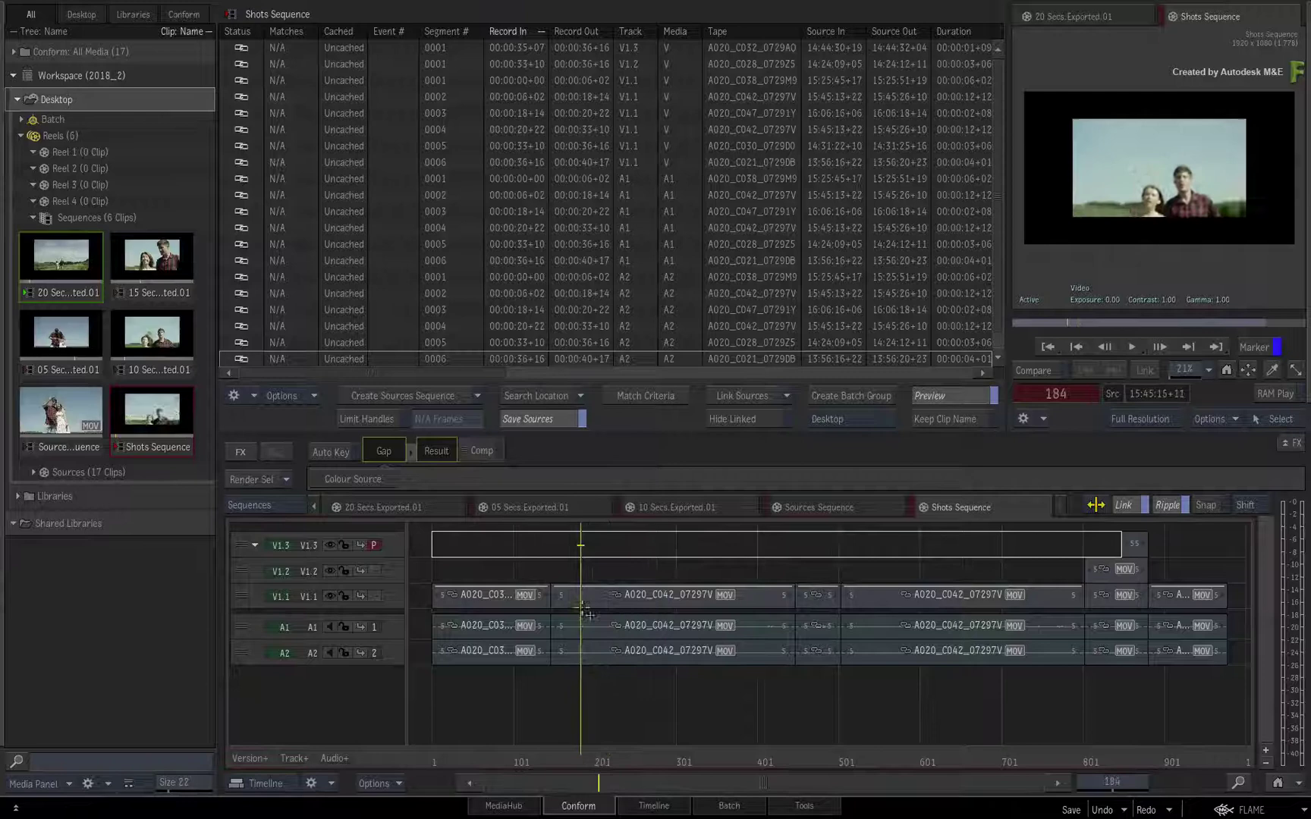
- Scrub through the 05 and 10 Secs.Exported.01 edits and the Sources Sequence to frame 604, then revisit Shots Sequence
left_click(530, 508)
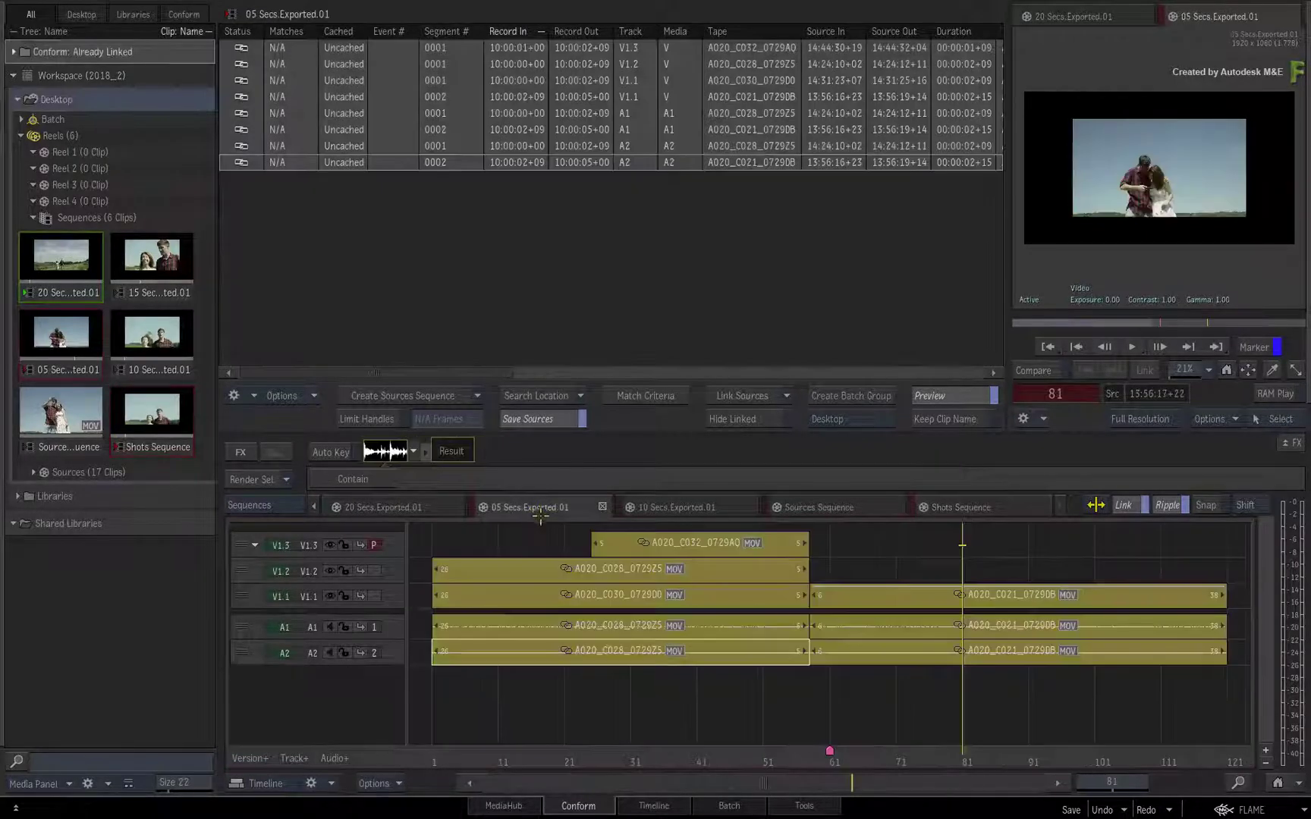
left_click_drag(535, 759, 956, 761)
left_click(669, 508)
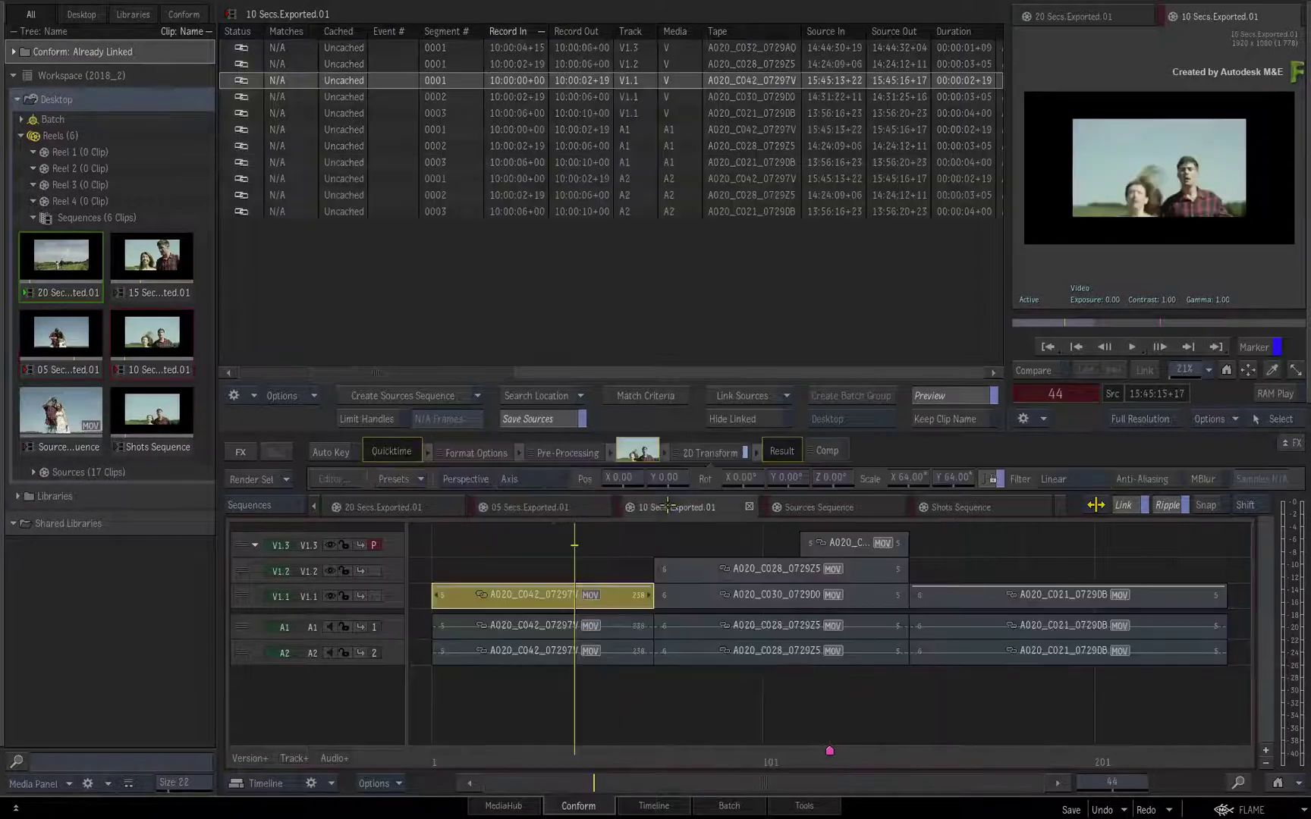
left_click_drag(574, 732, 1005, 735)
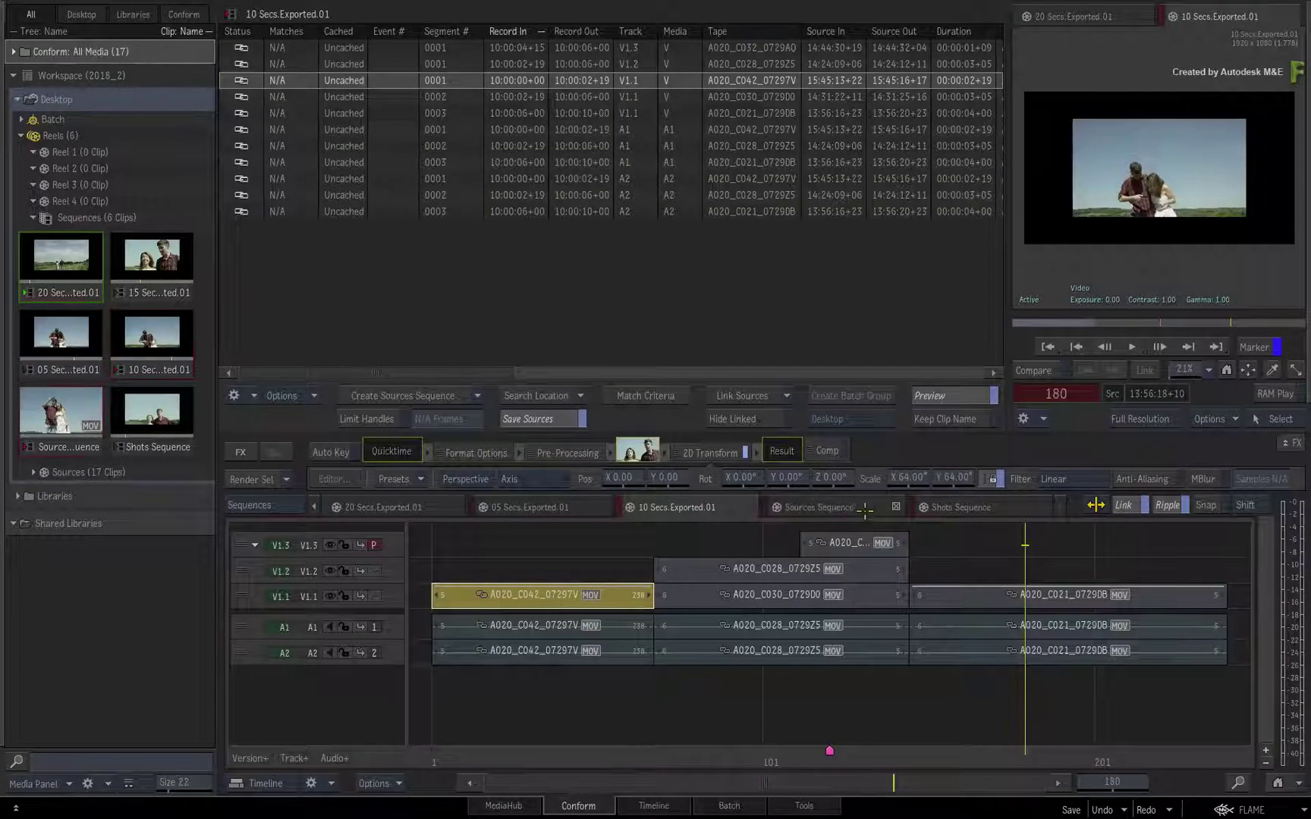
left_click(835, 503)
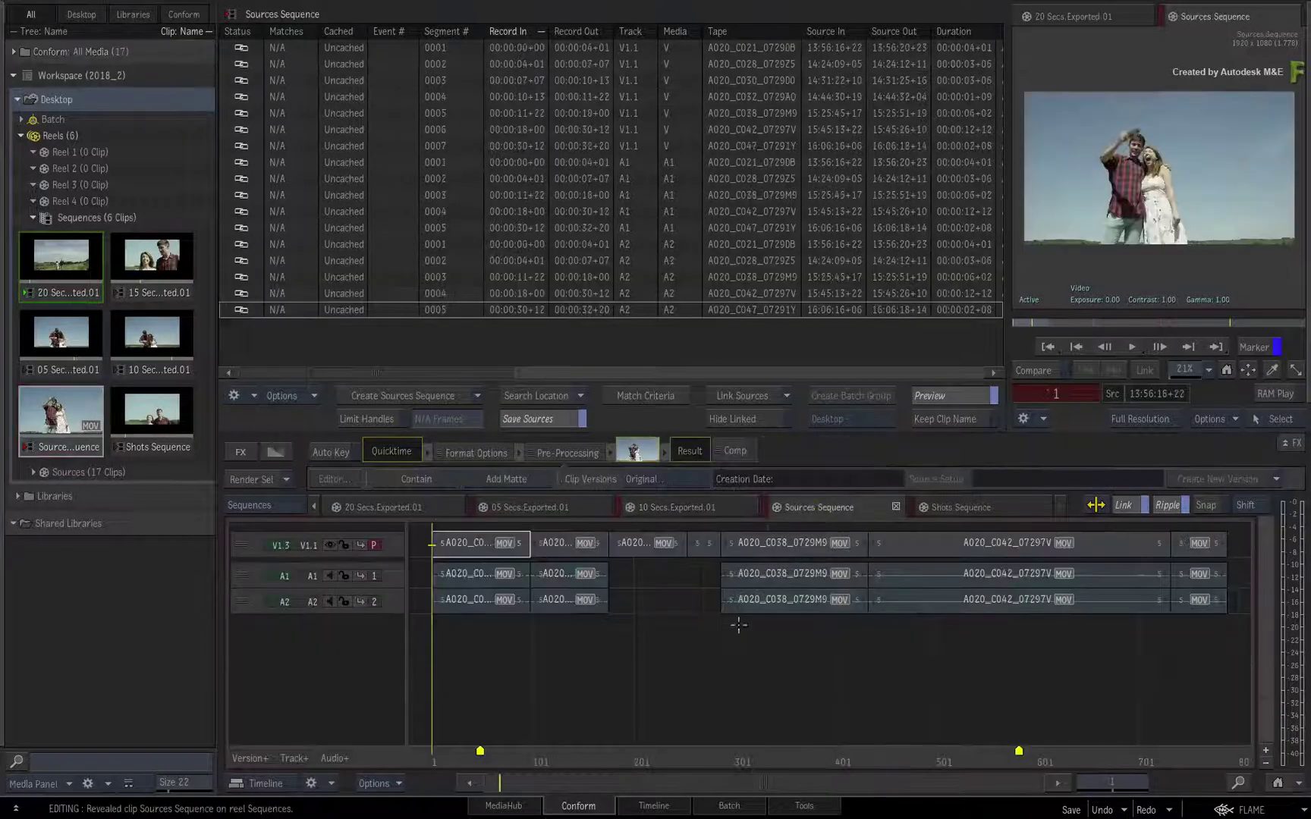
left_click_drag(430, 747, 1041, 729)
left_click(994, 507)
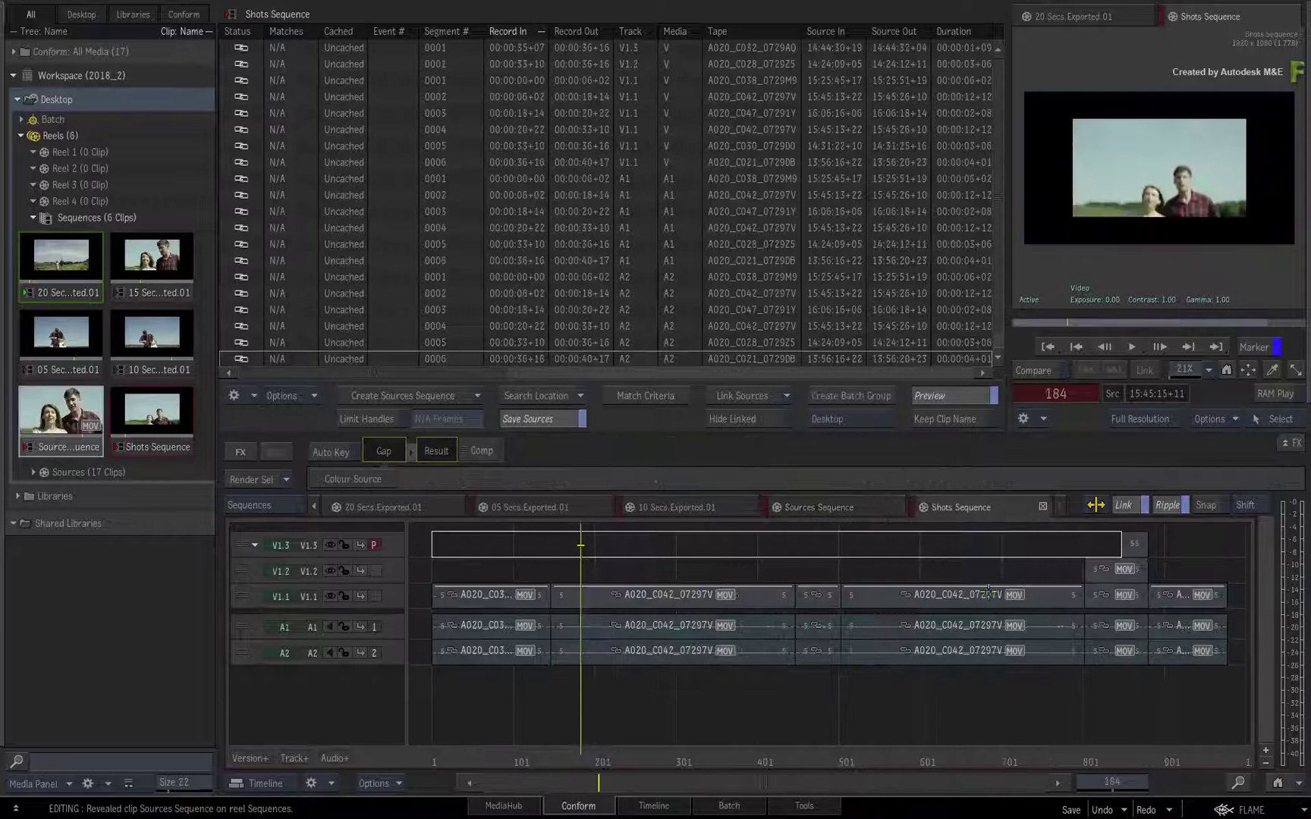
left_click_drag(532, 762, 676, 769)
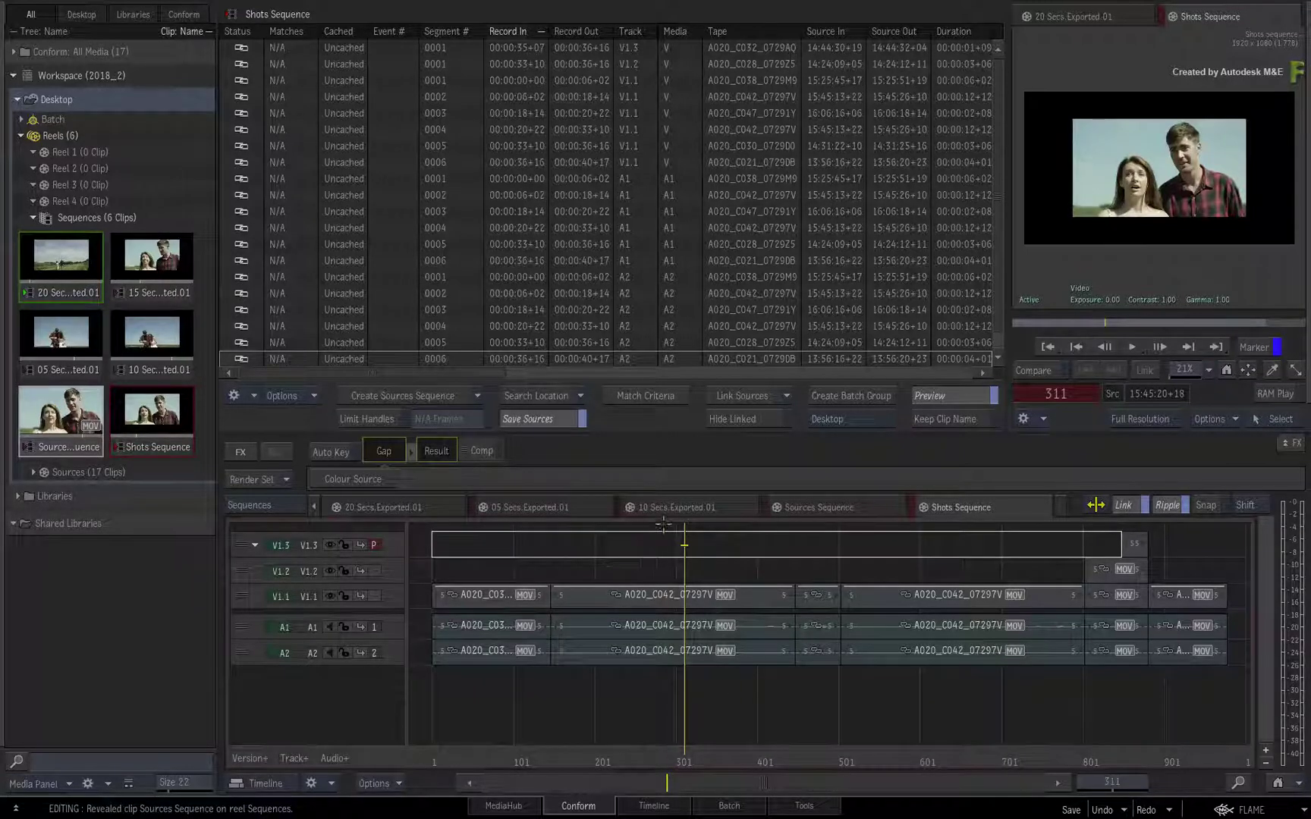
- Cycle through the 10, 15 and 05 Secs exports and Sources, then scrub Shots Sequence to the end
left_click(684, 507)
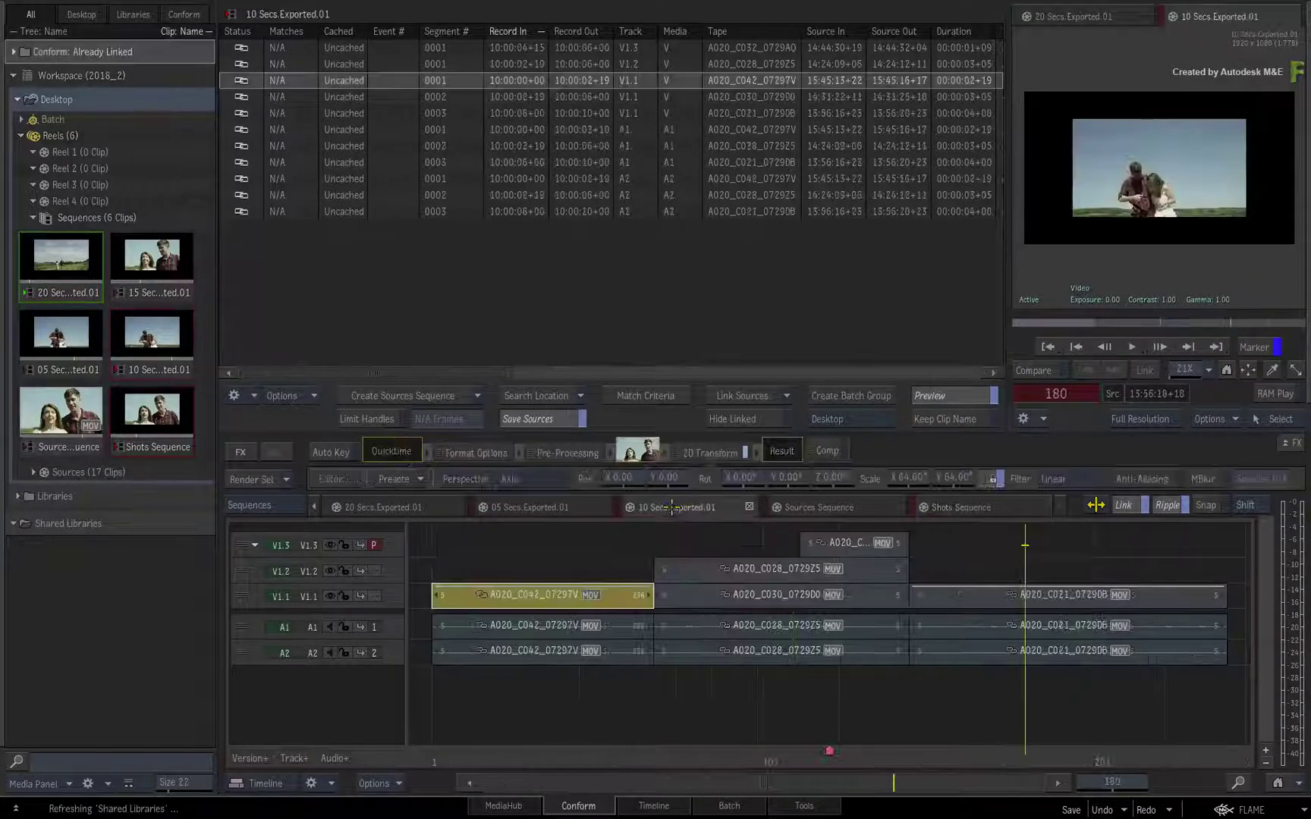
left_click(482, 516)
left_click(313, 507)
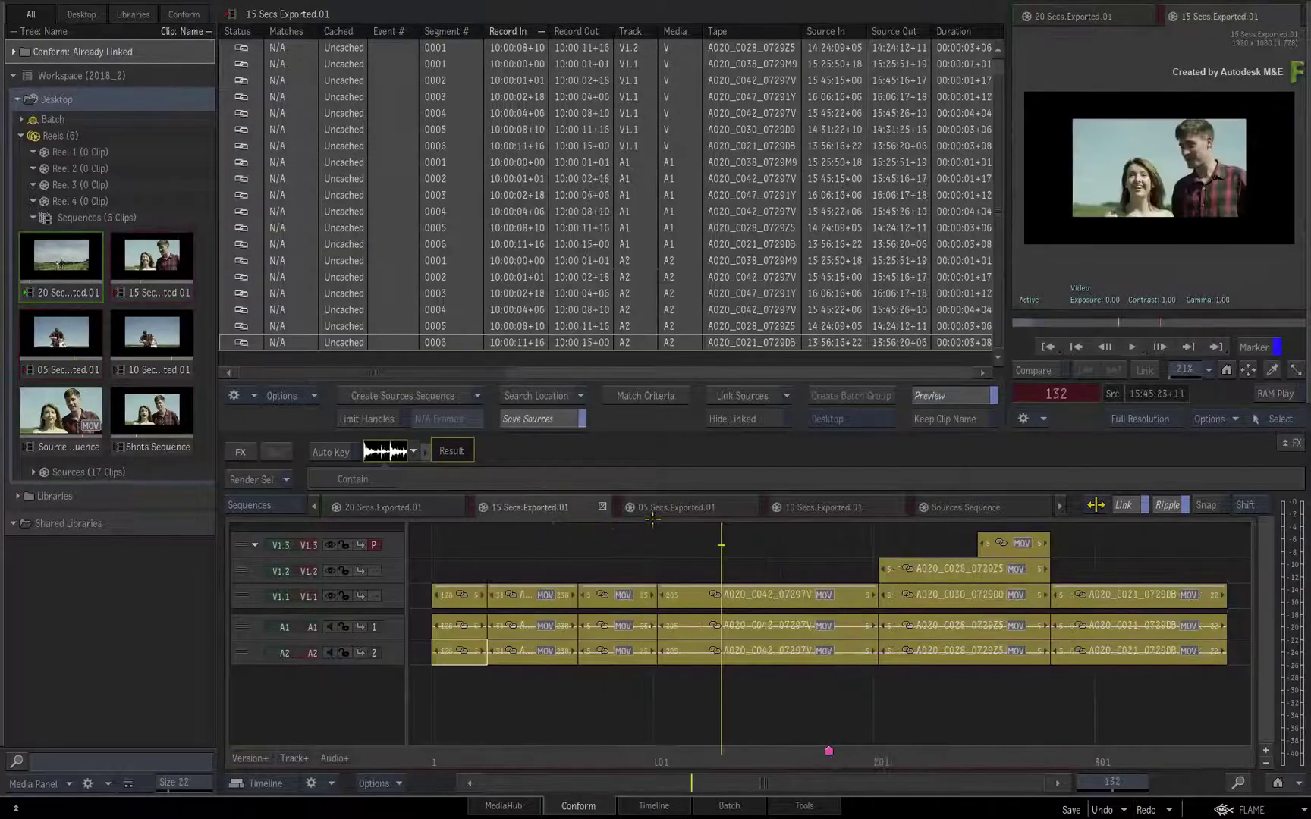
left_click(690, 519)
left_click(843, 512)
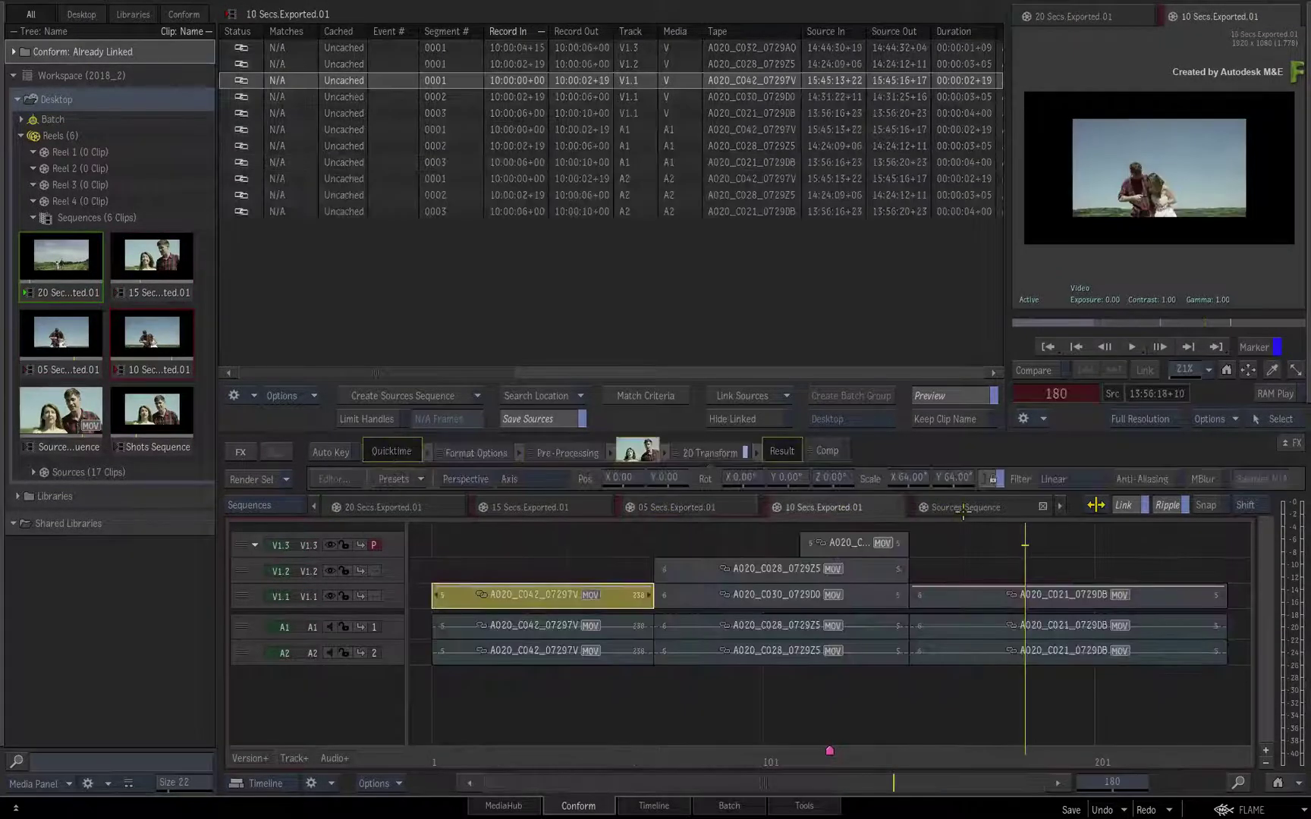
left_click(962, 510)
left_click(1058, 508)
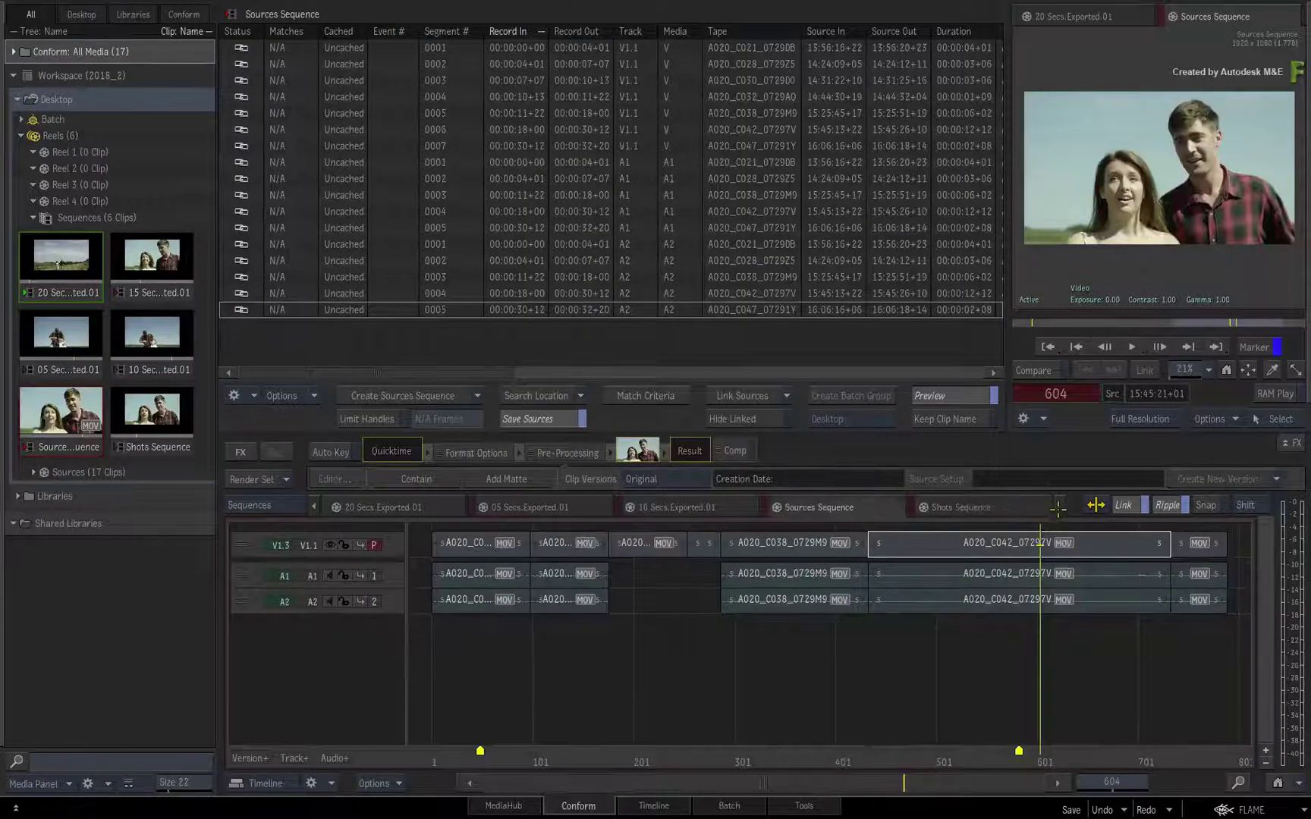
left_click(998, 506)
left_click_drag(604, 751, 996, 722)
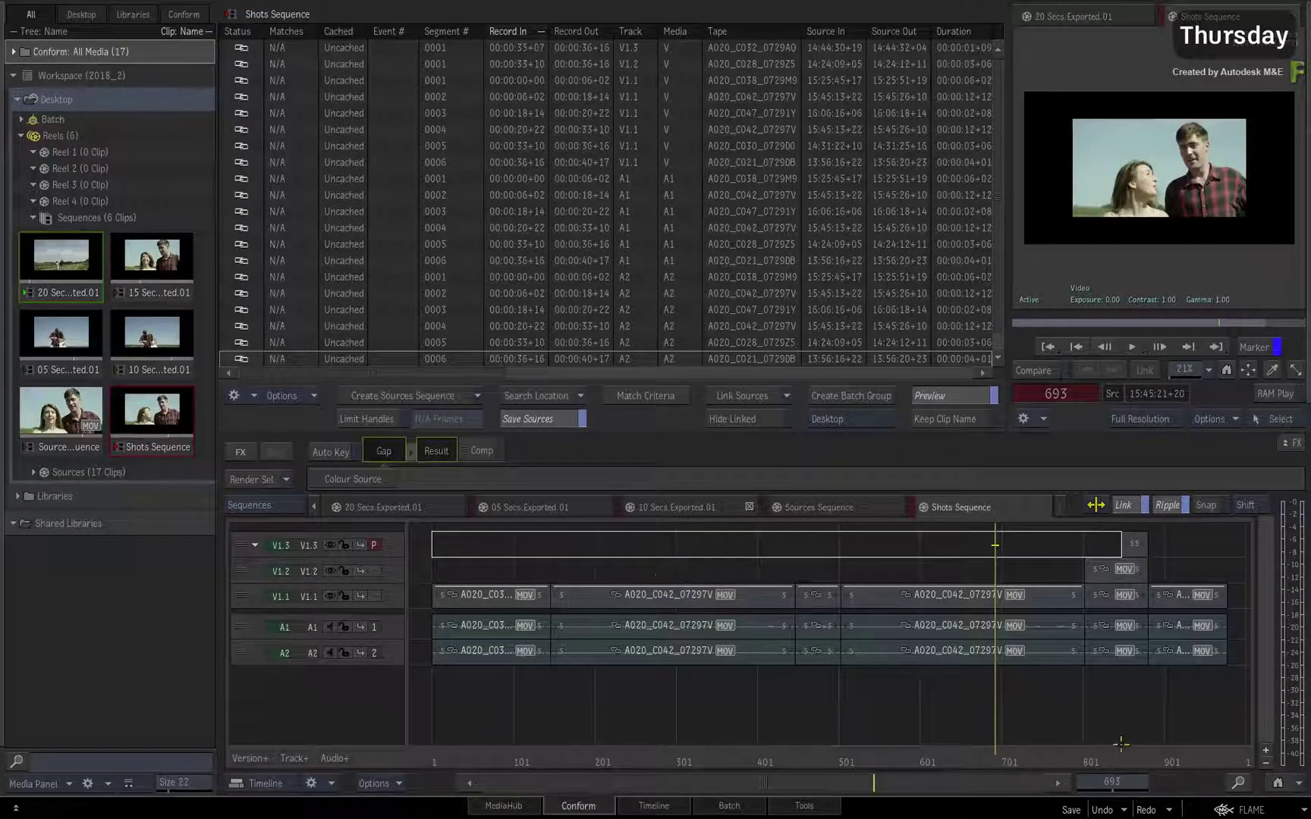
- Jump from the last V1.1 shot to its connected segment in 15 Secs.Exported.01
left_click_drag(1142, 732, 1172, 708)
right_click(1184, 604)
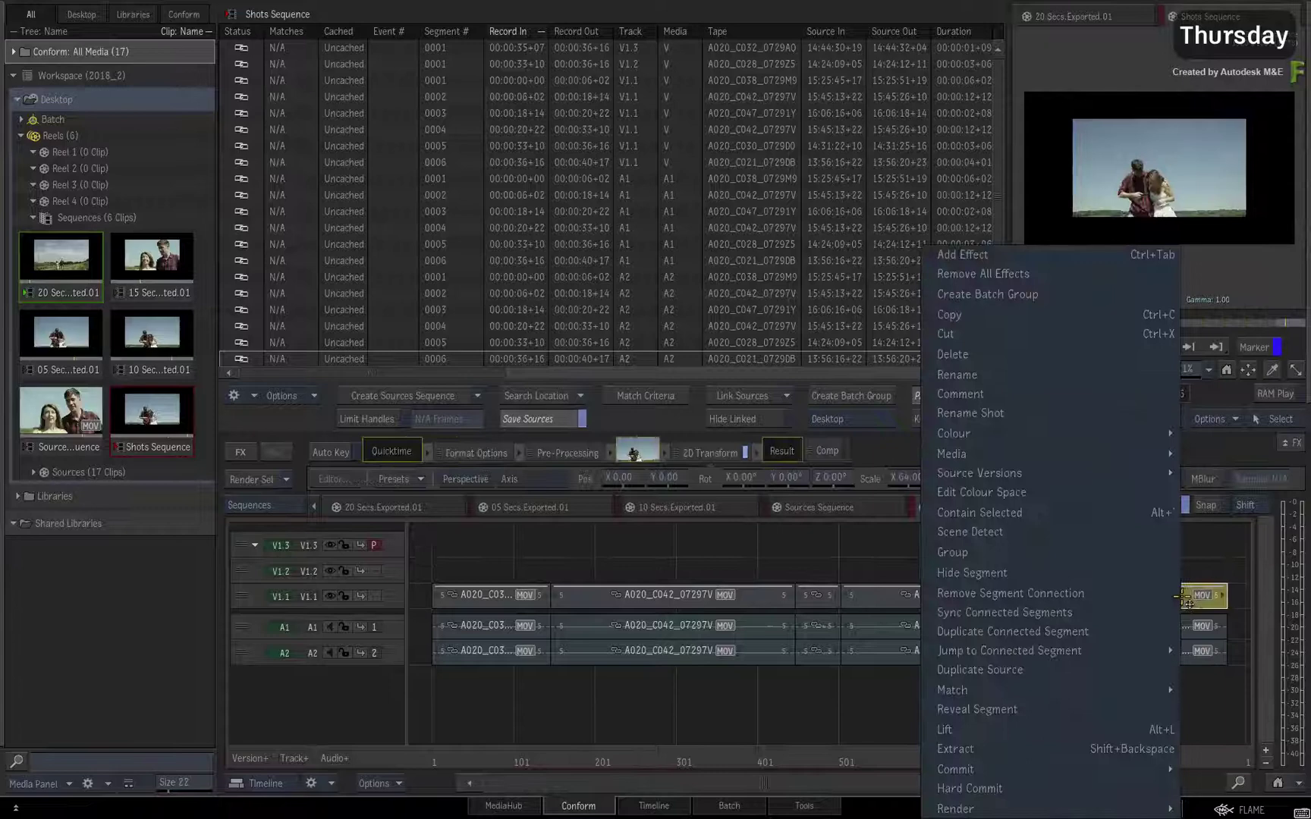
mouse_move(1120, 655)
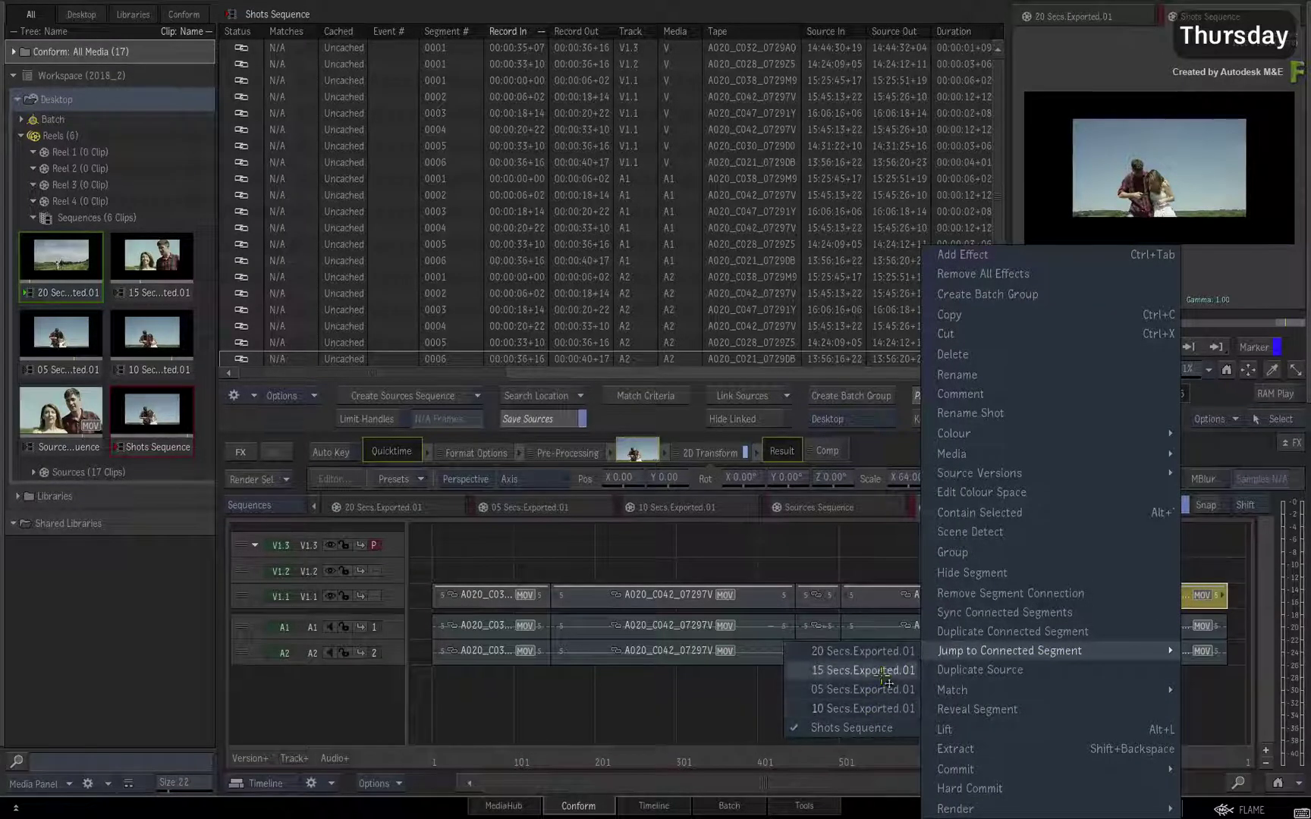
left_click(882, 671)
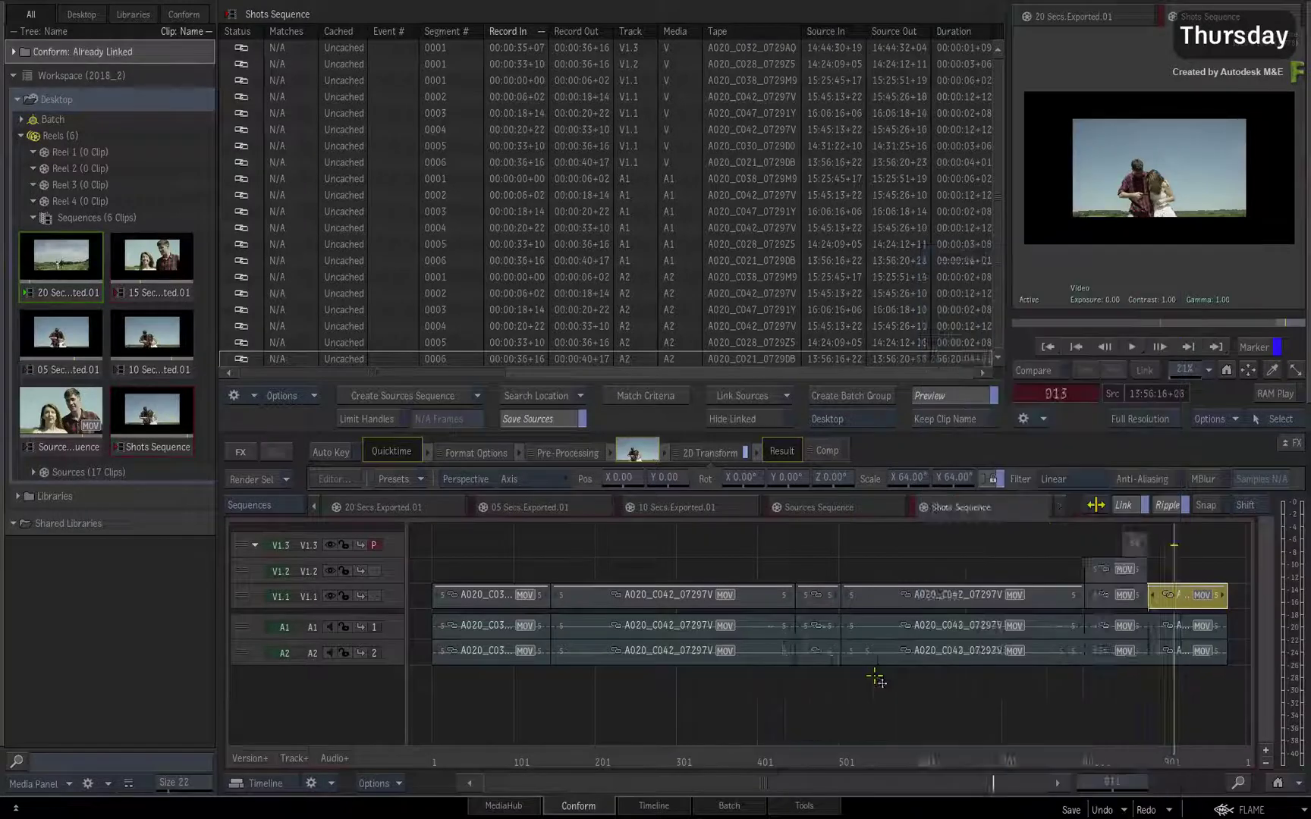
- Jump back to the connected shot in the Shots Sequence, deselect it and scrub back
right_click(1109, 604)
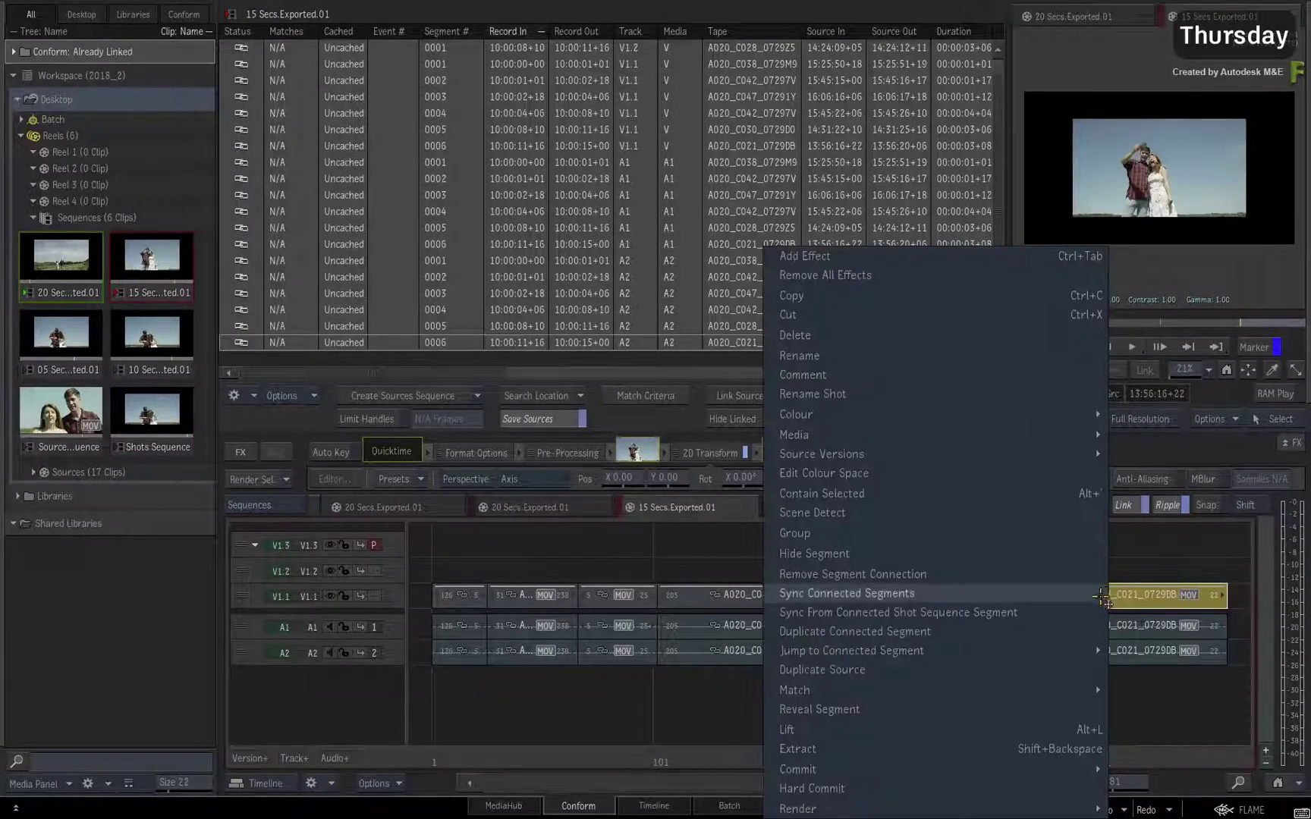
mouse_move(1032, 651)
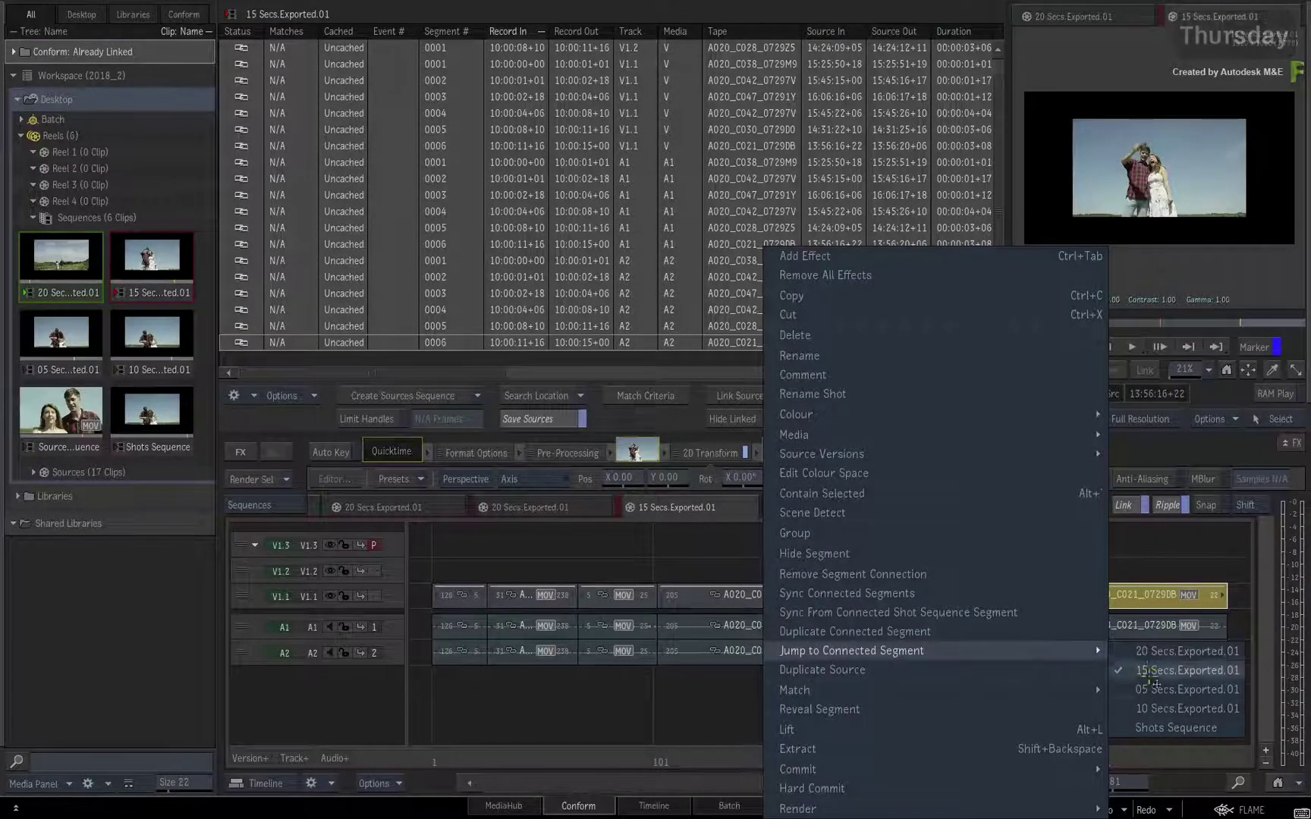
left_click(1149, 726)
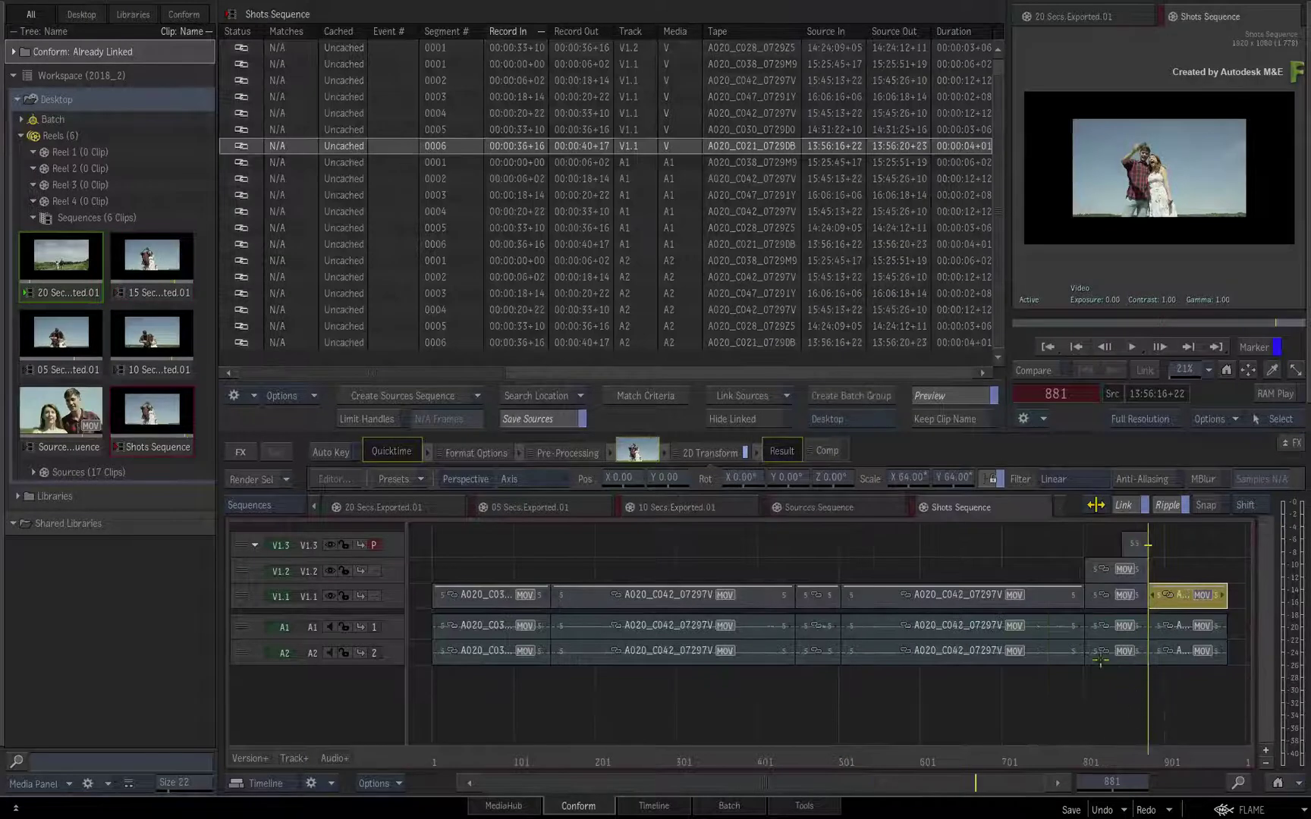
left_click(1174, 727)
left_click_drag(1149, 754, 870, 714)
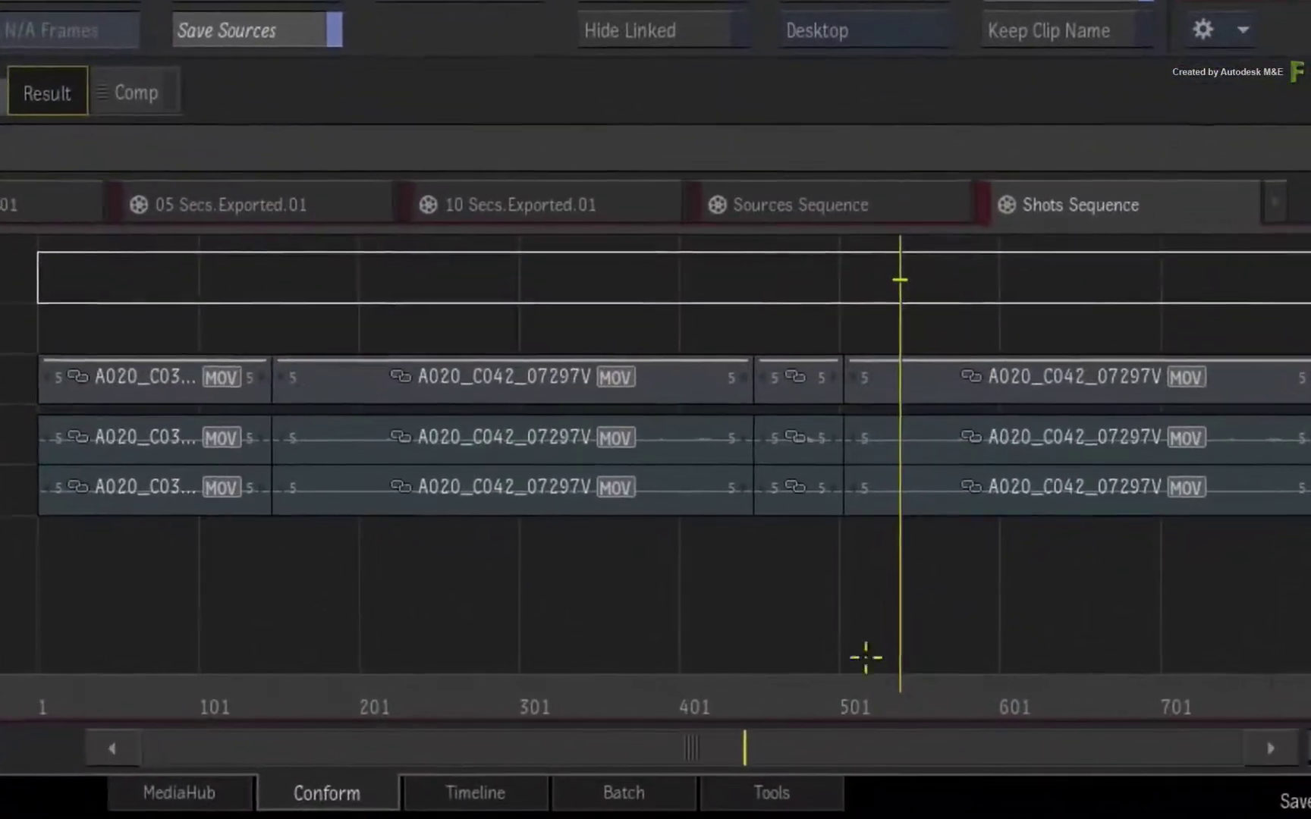
left_click(143, 389)
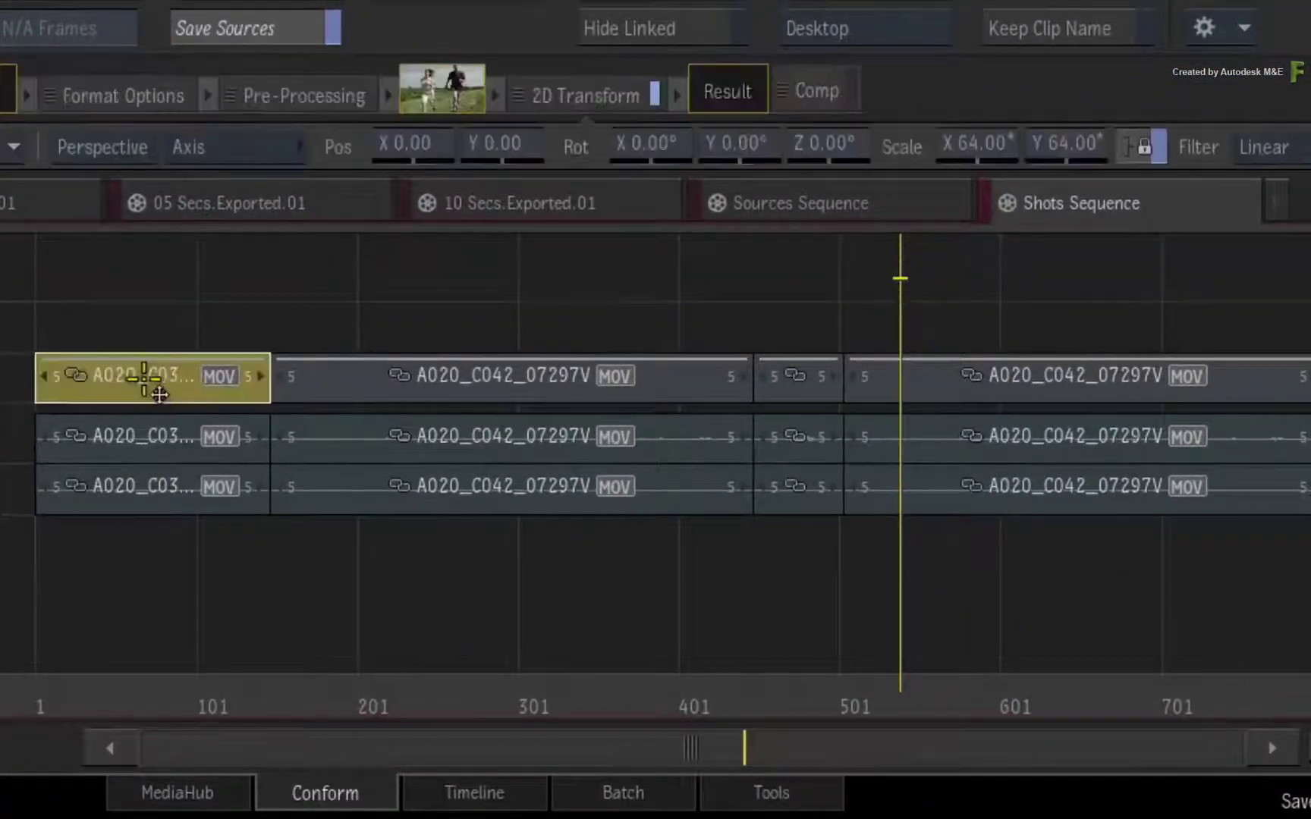
left_click(461, 385)
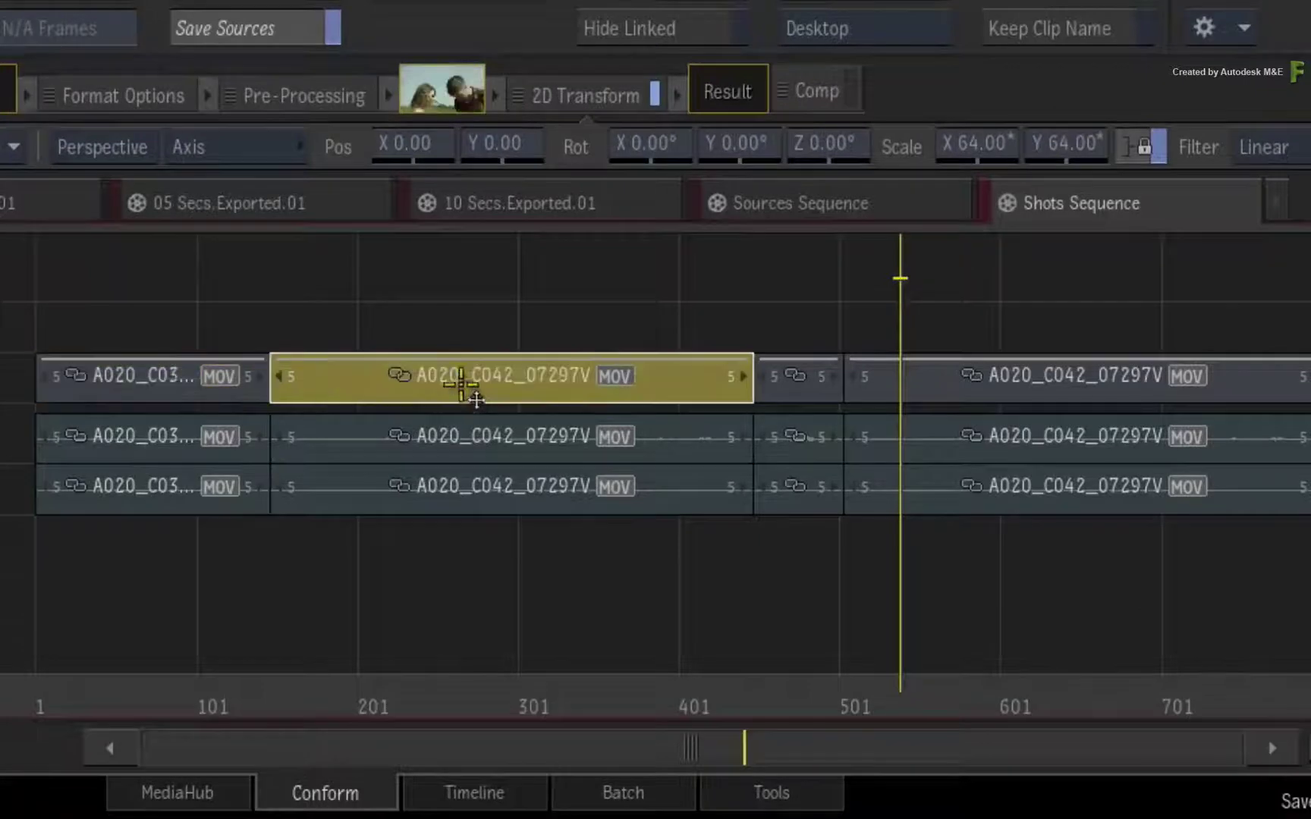
left_click(803, 379)
left_click(910, 388)
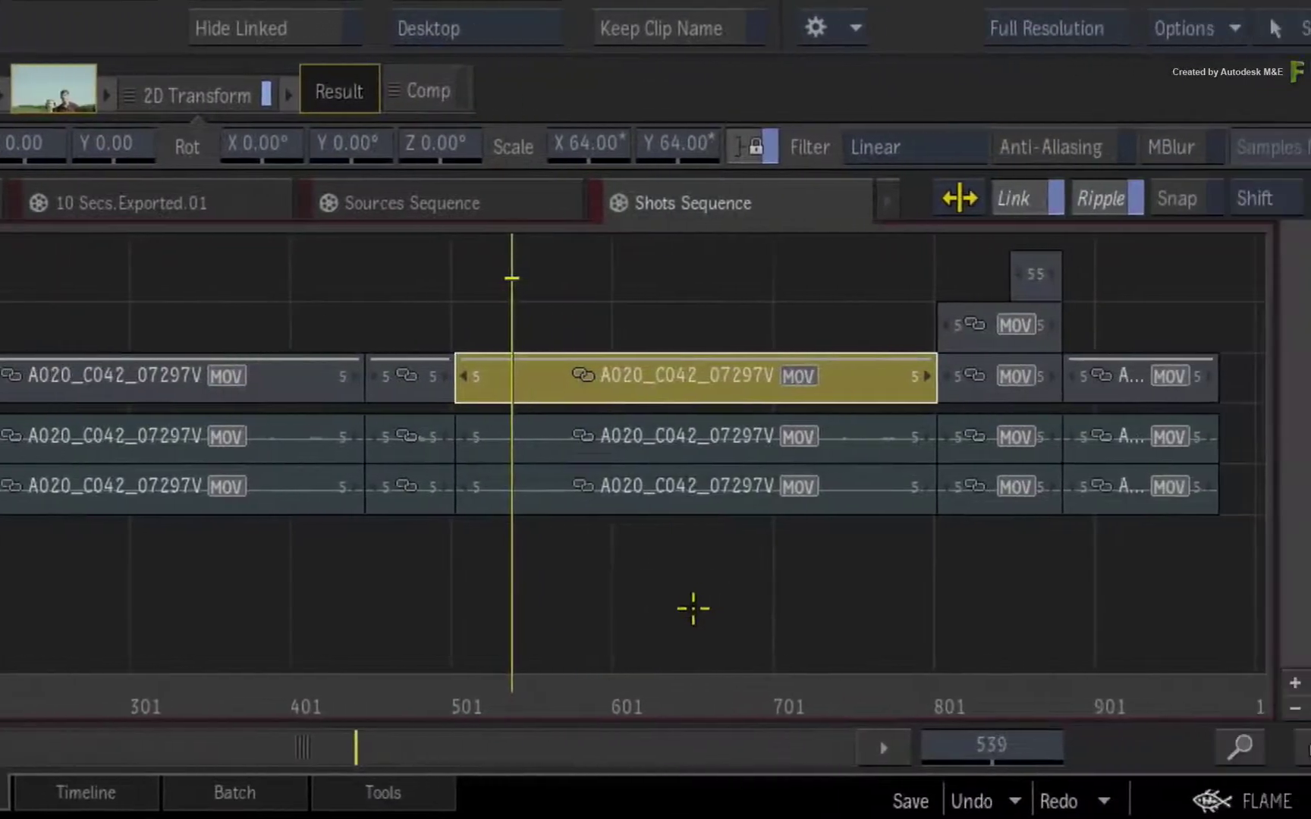
left_click(1070, 391)
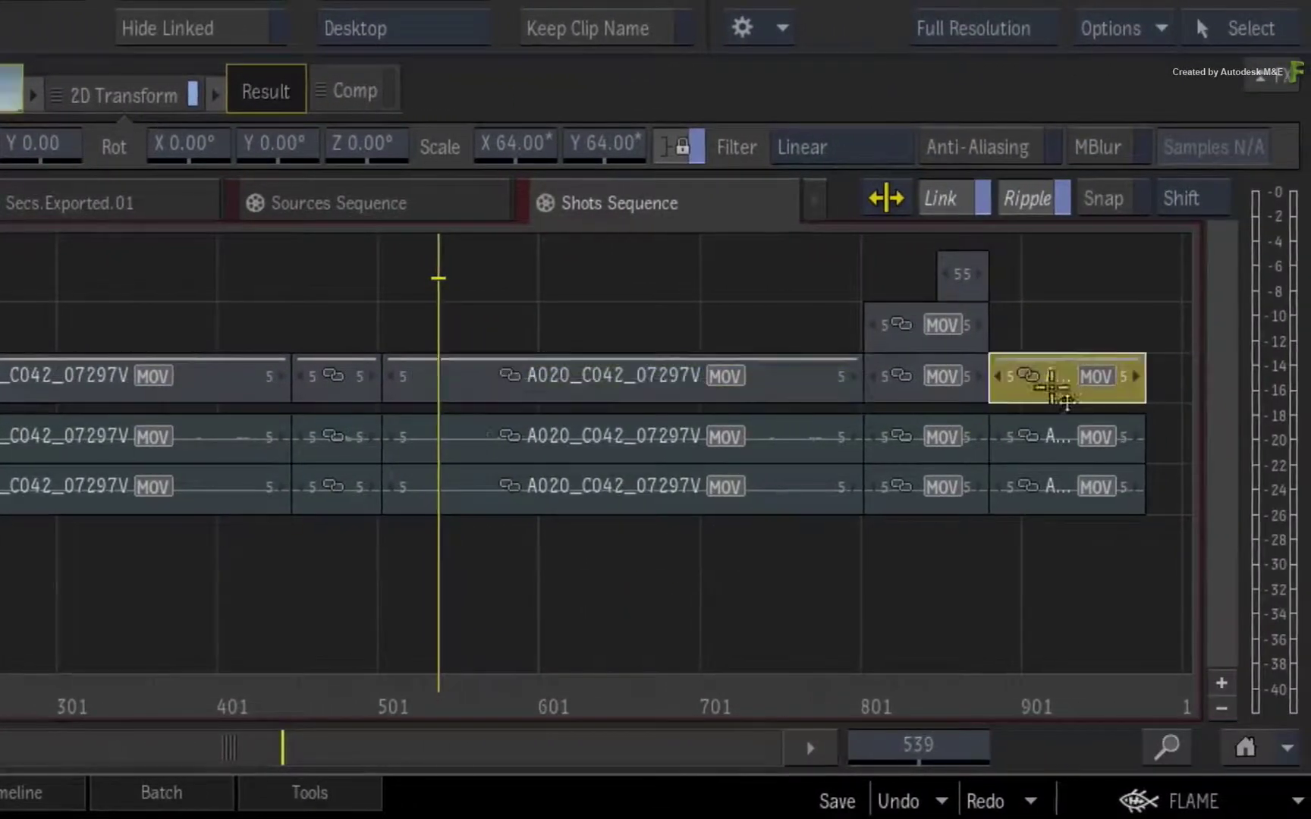
left_click(833, 621)
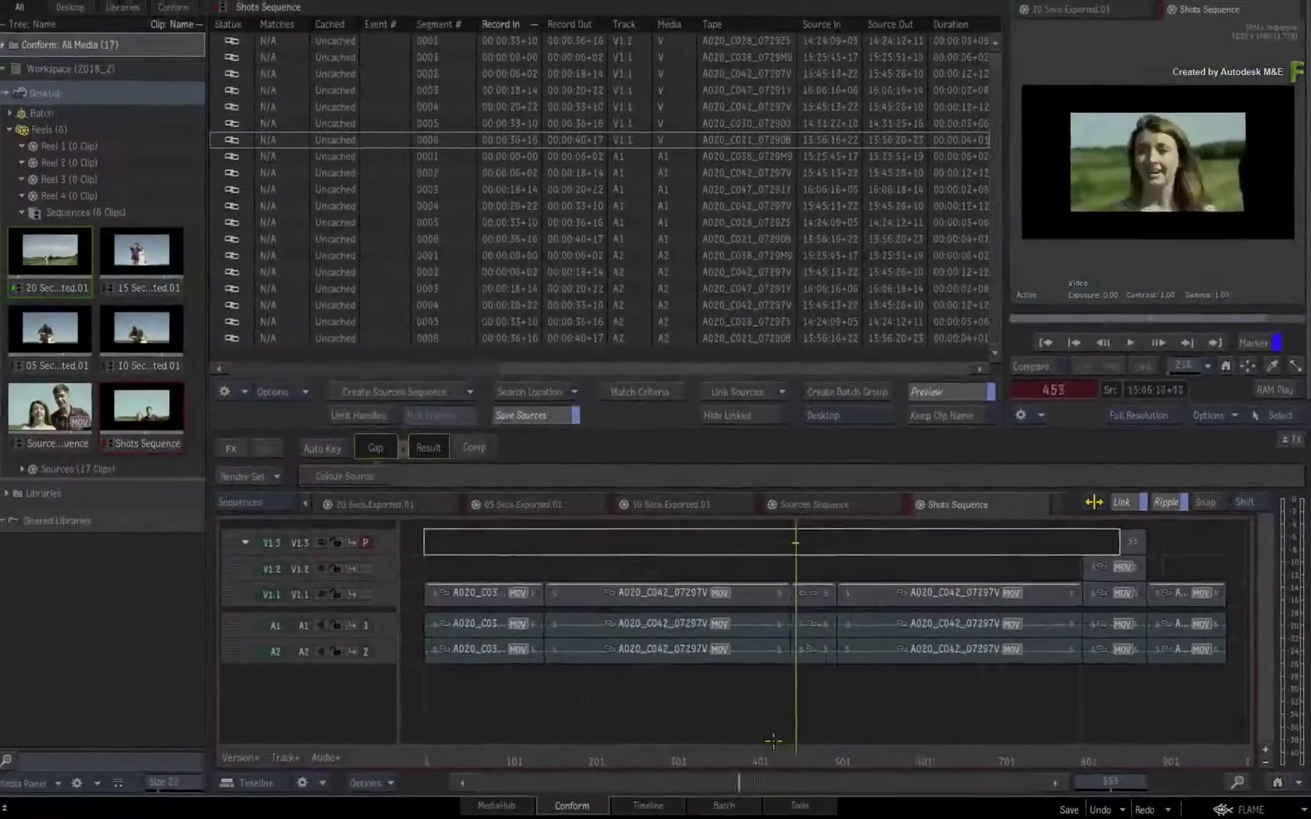
left_click(466, 753)
- Select all six V1.1 shots in the Shots Sequence, from the first to the last
left_click_drag(466, 754, 580, 751)
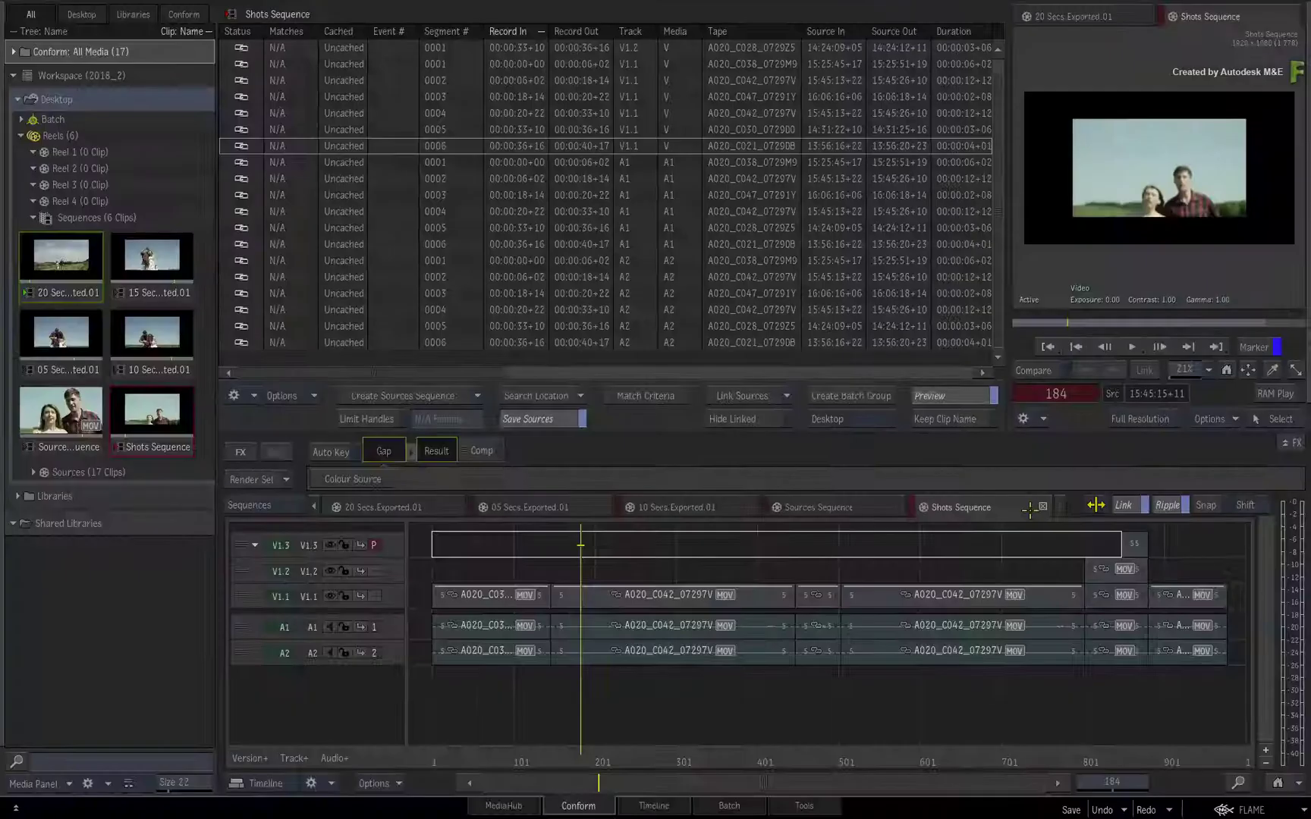
left_click(490, 596)
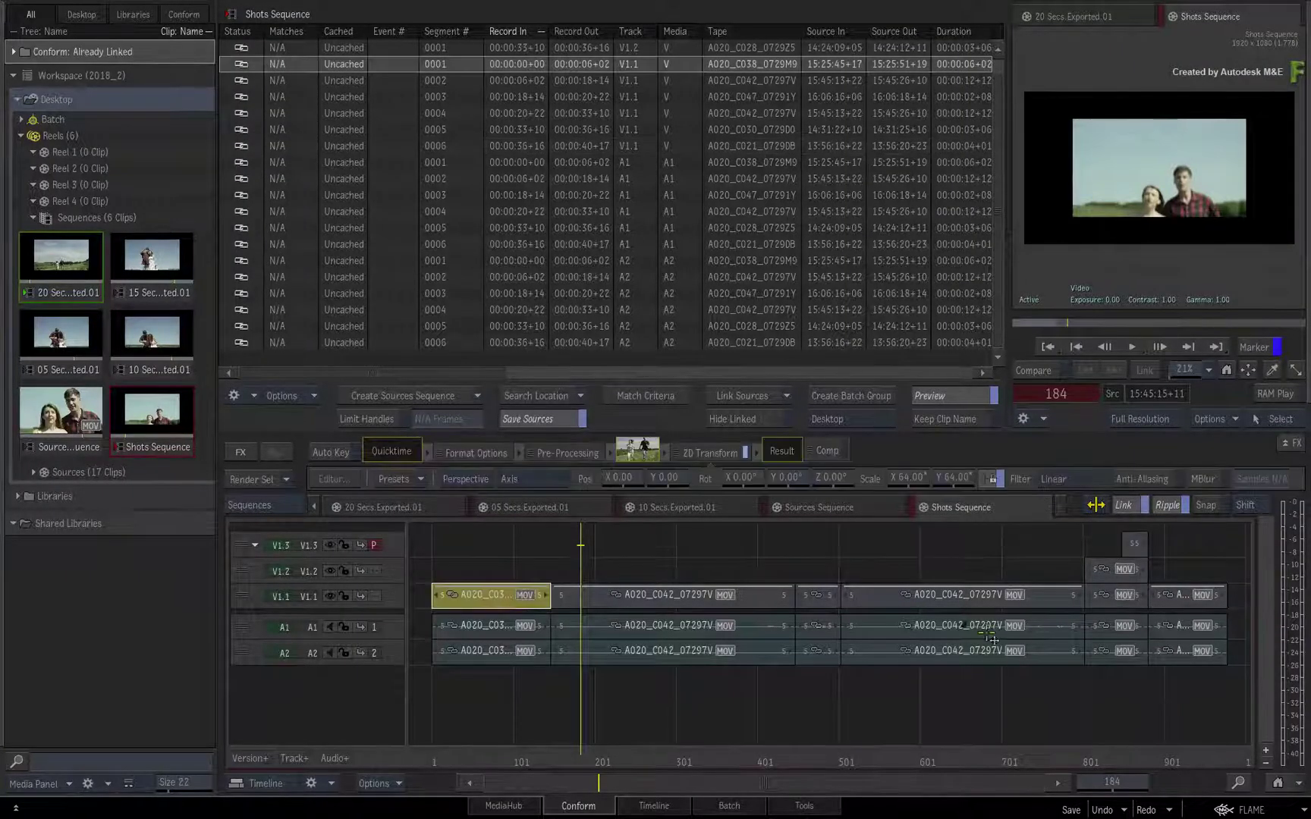
left_click(1180, 597, "shift")
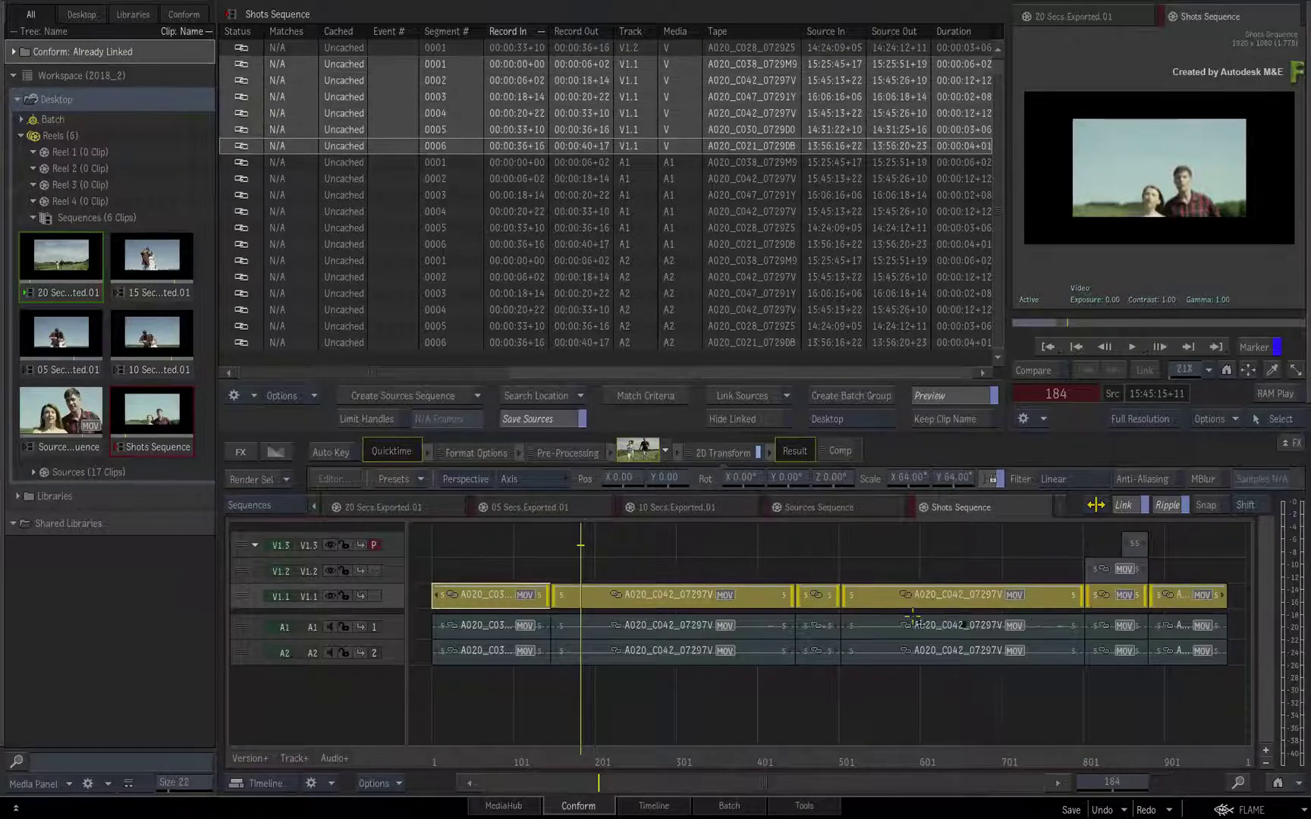
- Open Rename Shot for the six selected V1.1 segments
right_click(610, 595)
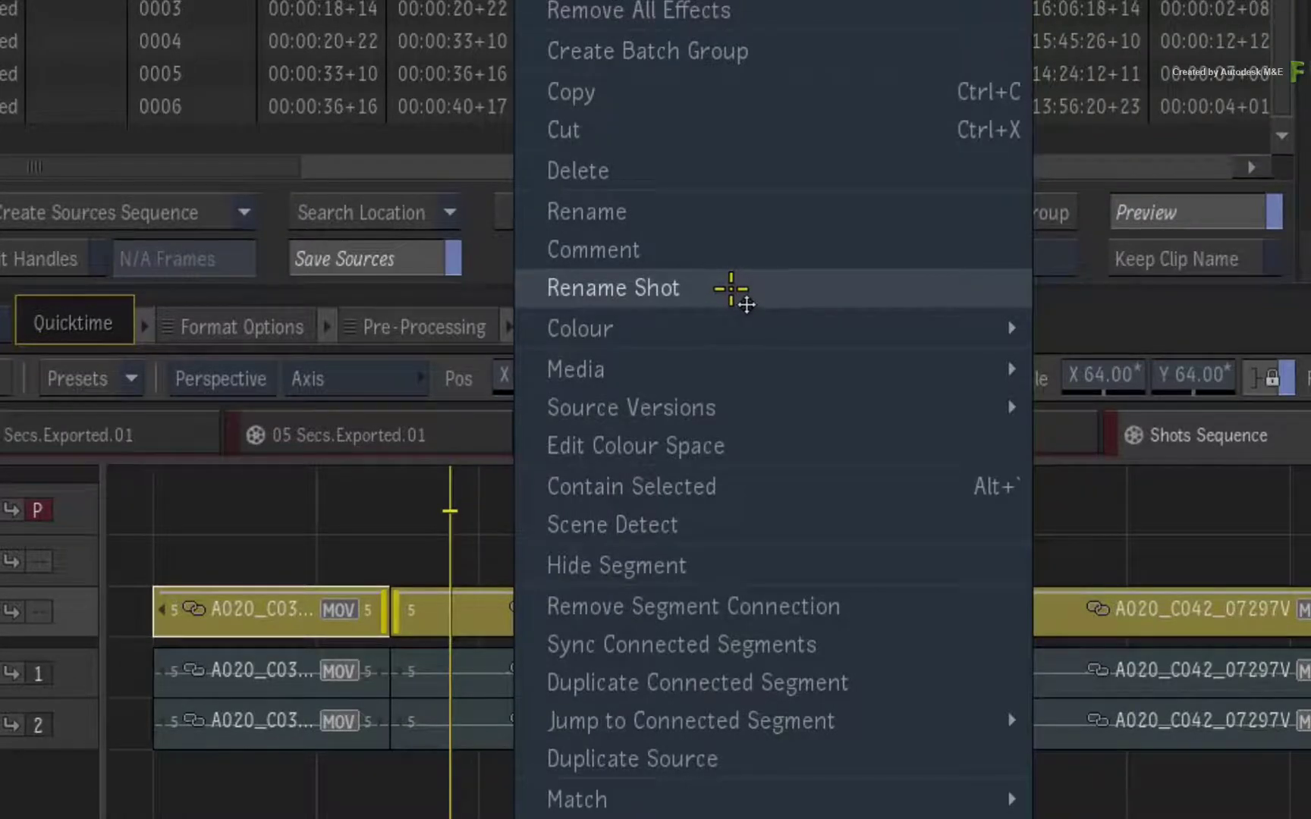
left_click(731, 289)
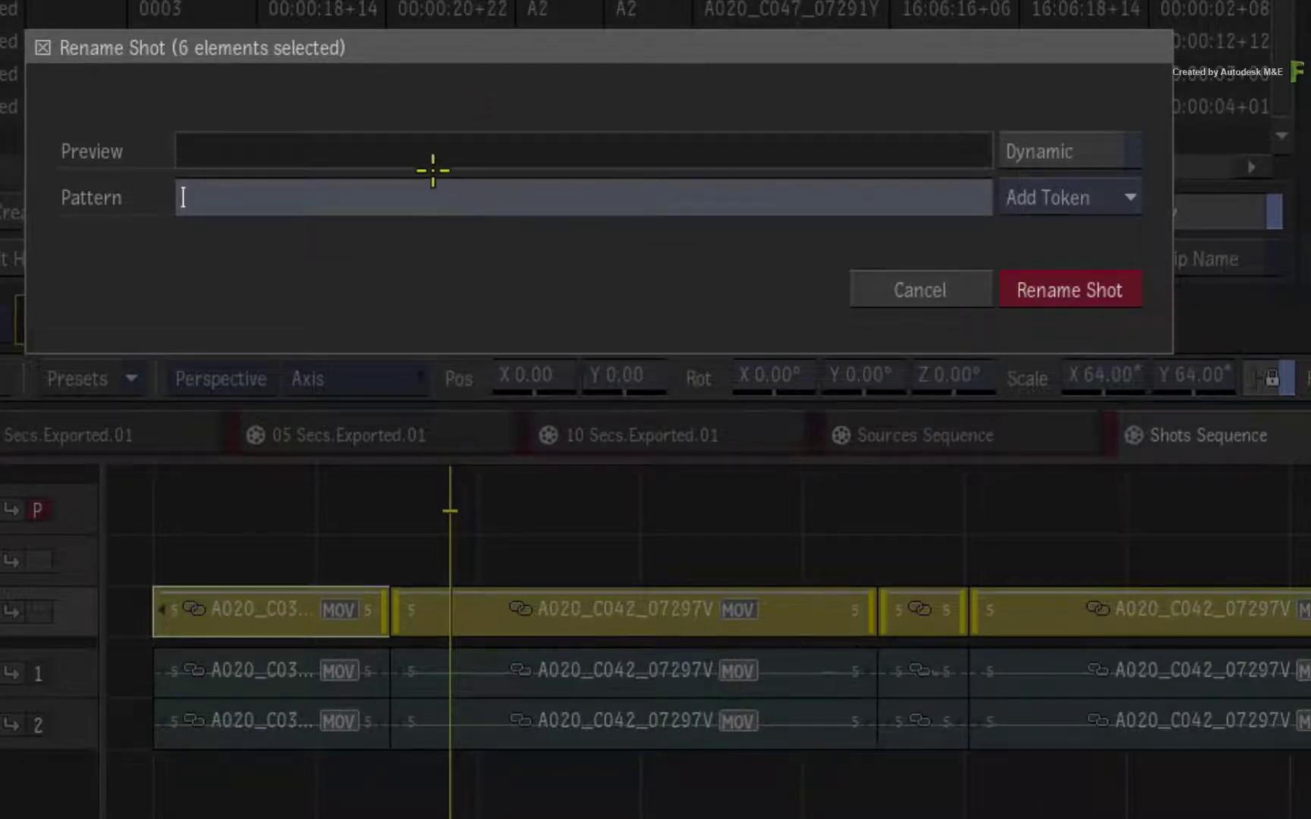
- Enter the rename pattern VFX_ followed by the Background Index token
type("VFX_")
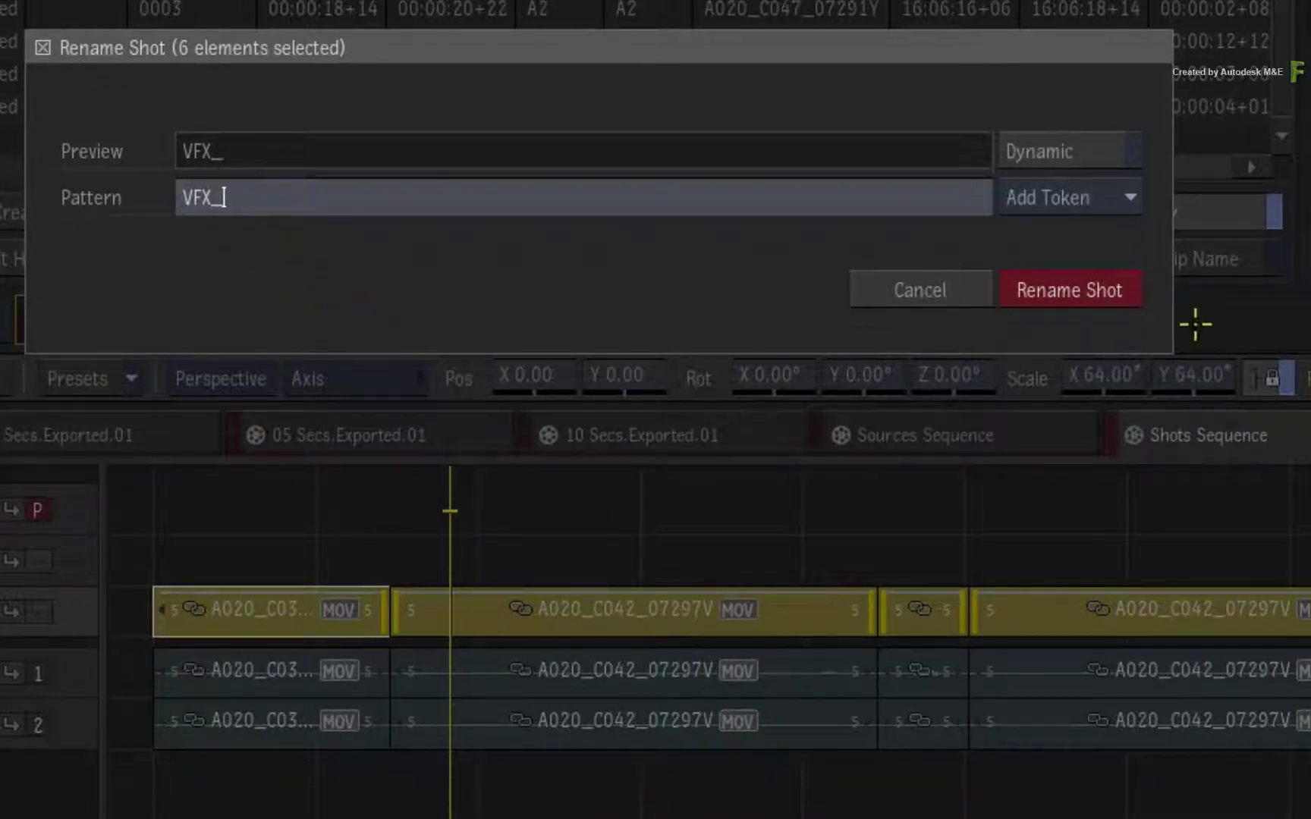
left_click(1128, 196)
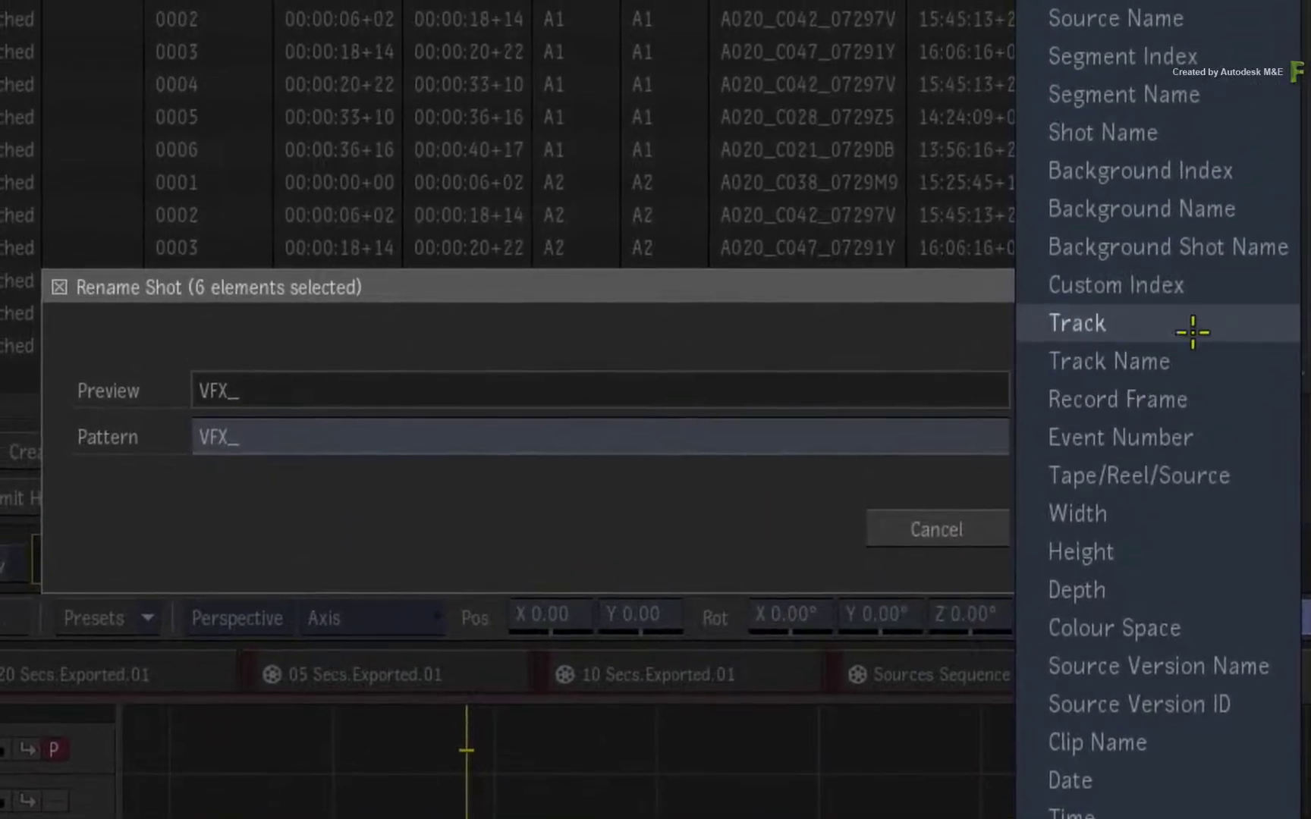
left_click(1261, 171)
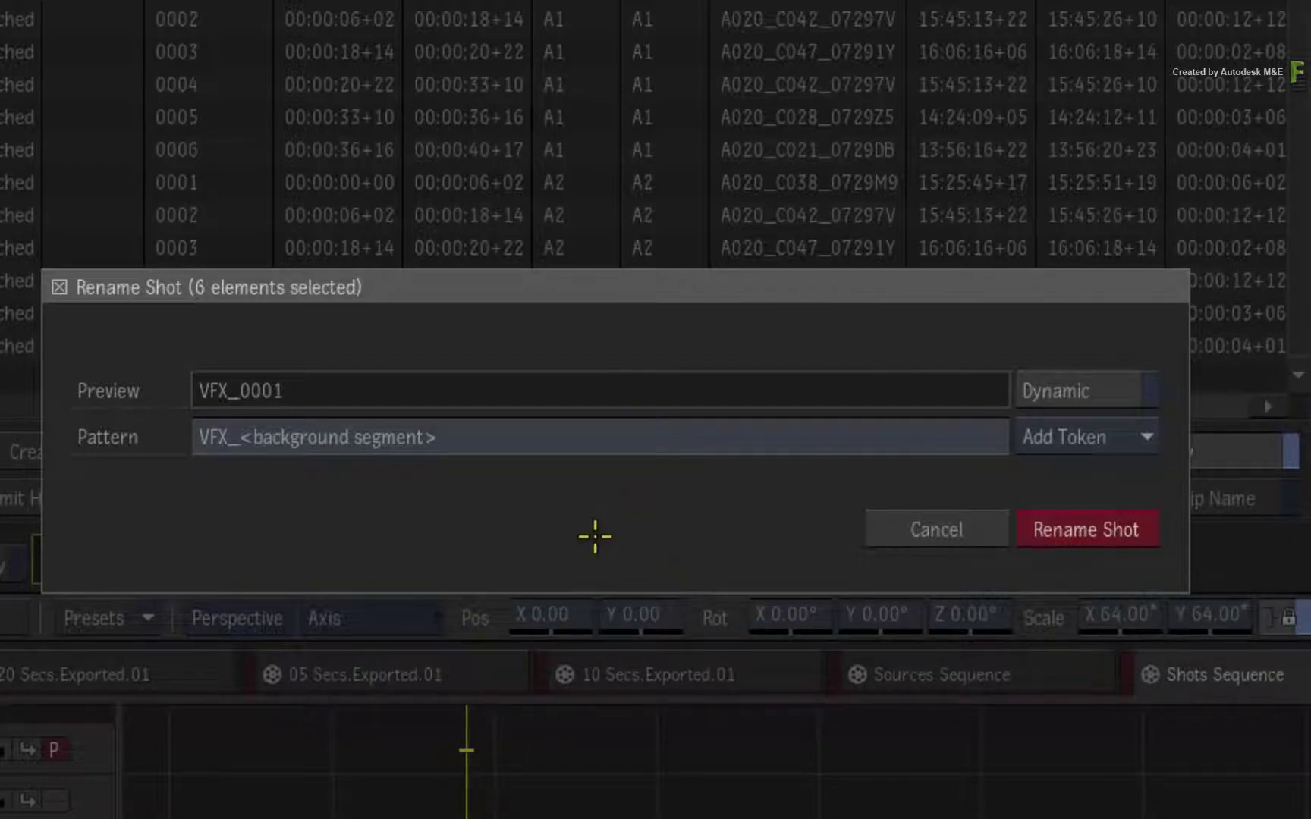
- Replace the background token with a #### custom index starting at 100, incrementing by 100
left_click_drag(462, 430, 254, 434)
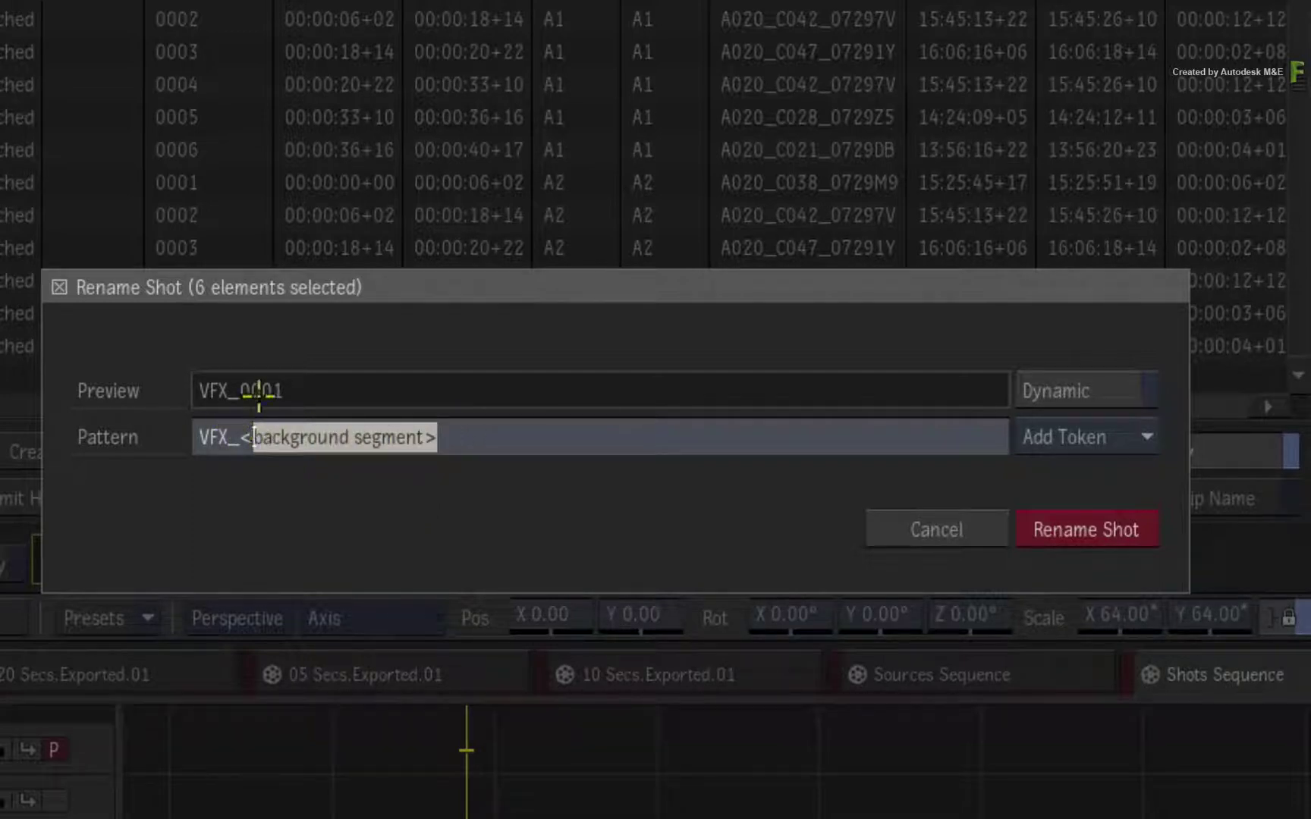
key("BackSpace")
key("BackSpace")
left_click(1144, 436)
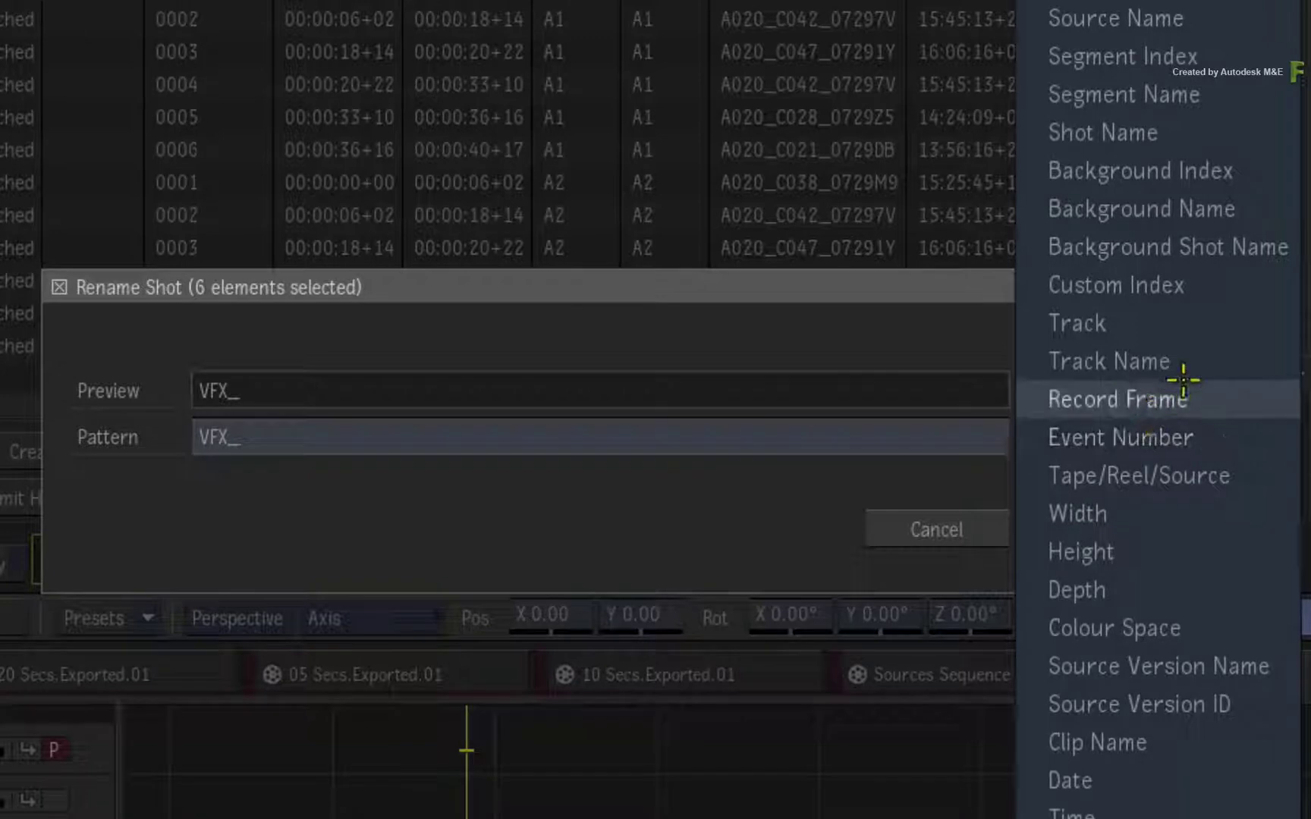
left_click(1233, 286)
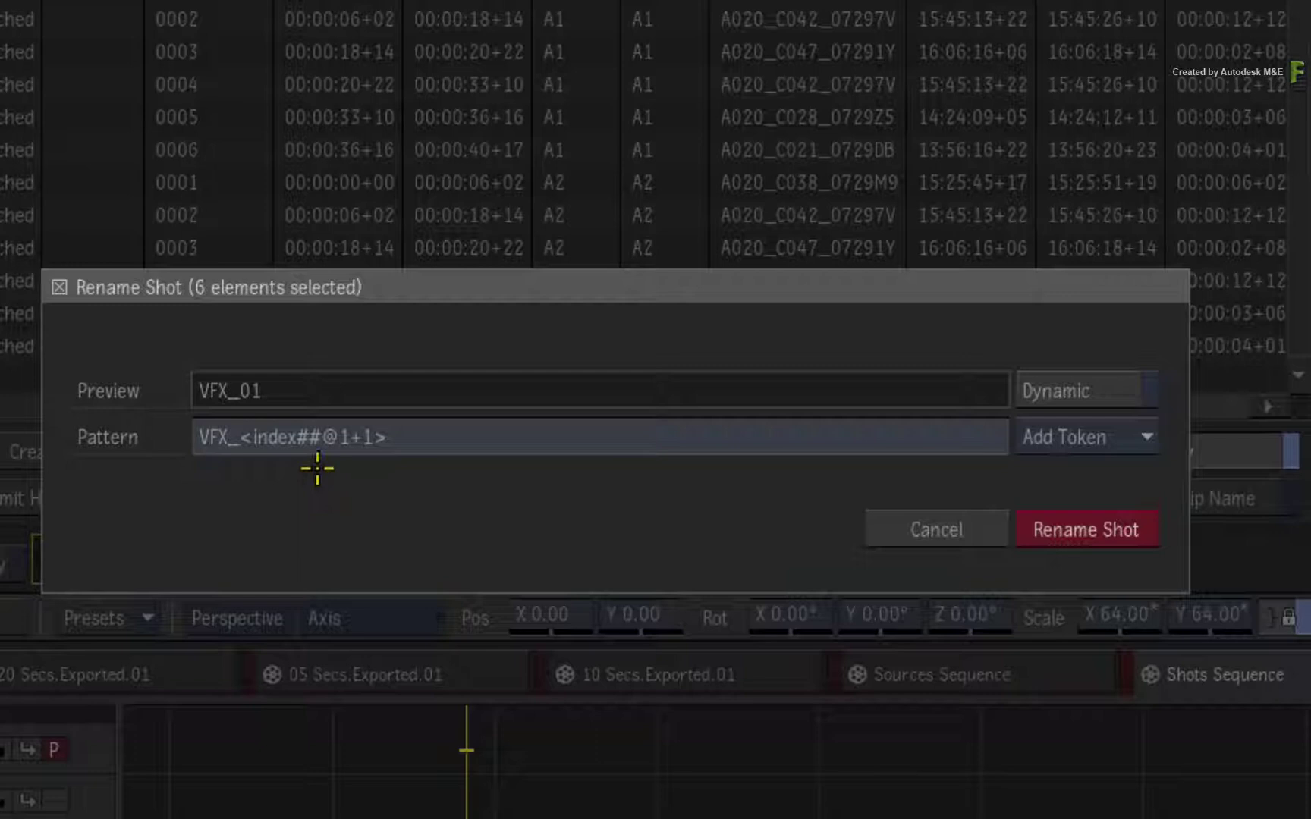
left_click(319, 438)
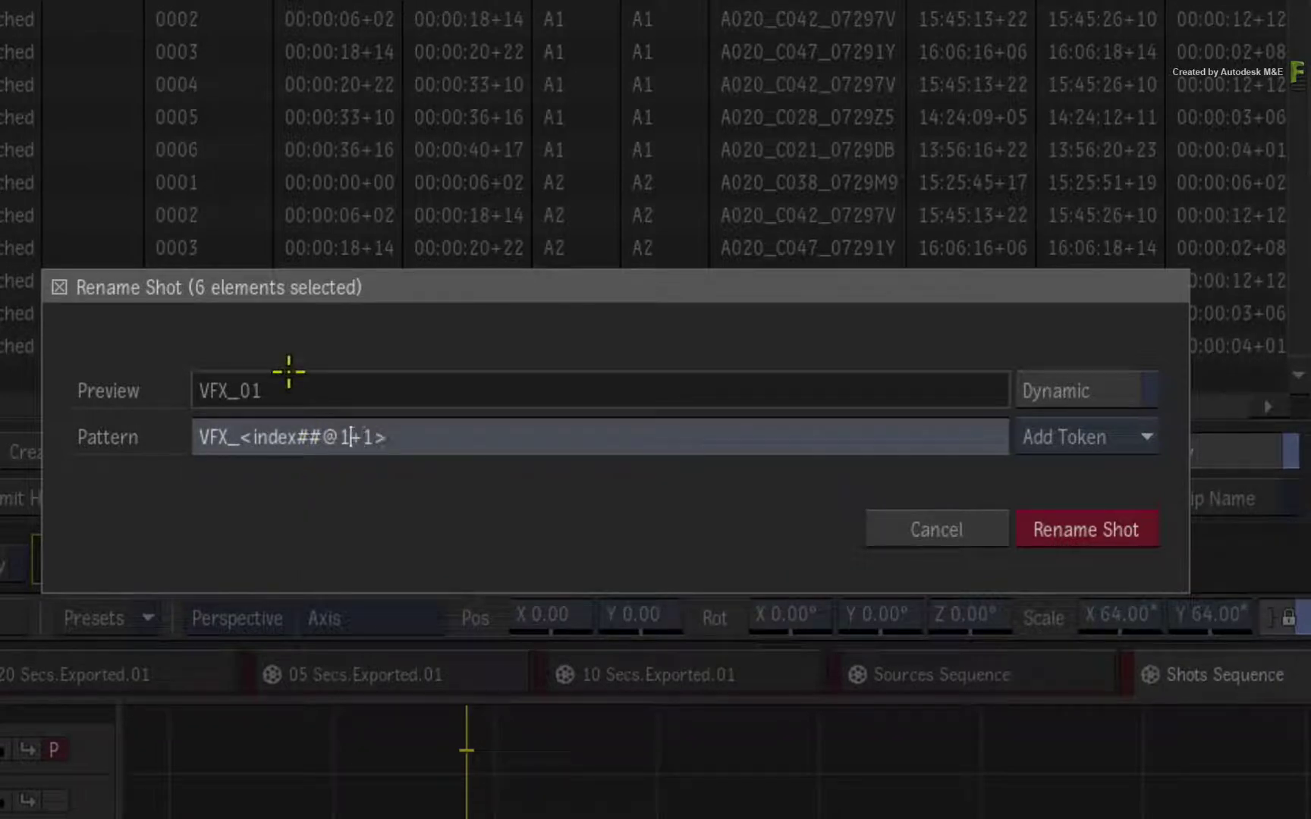
type("##")
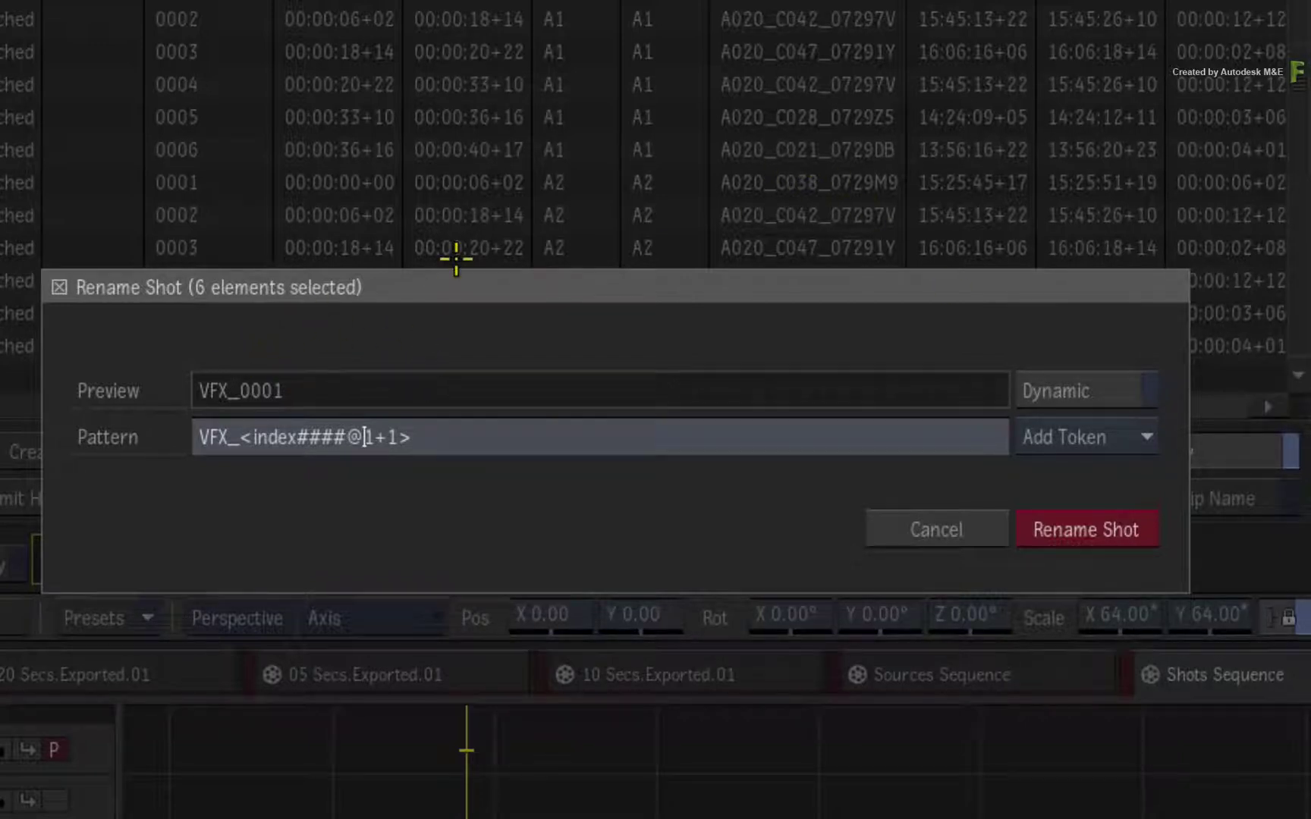
type("00")
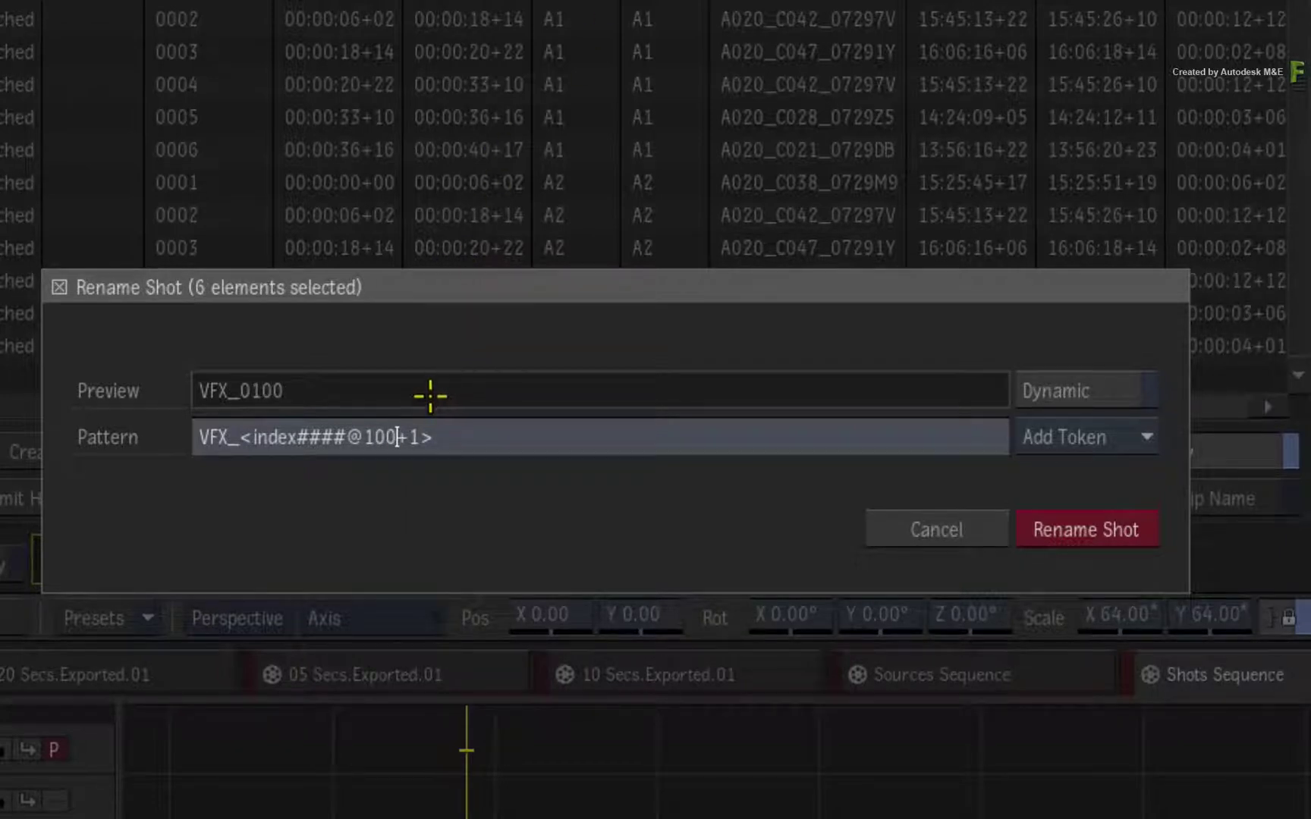
key("Right")
key("Right")
type("00")
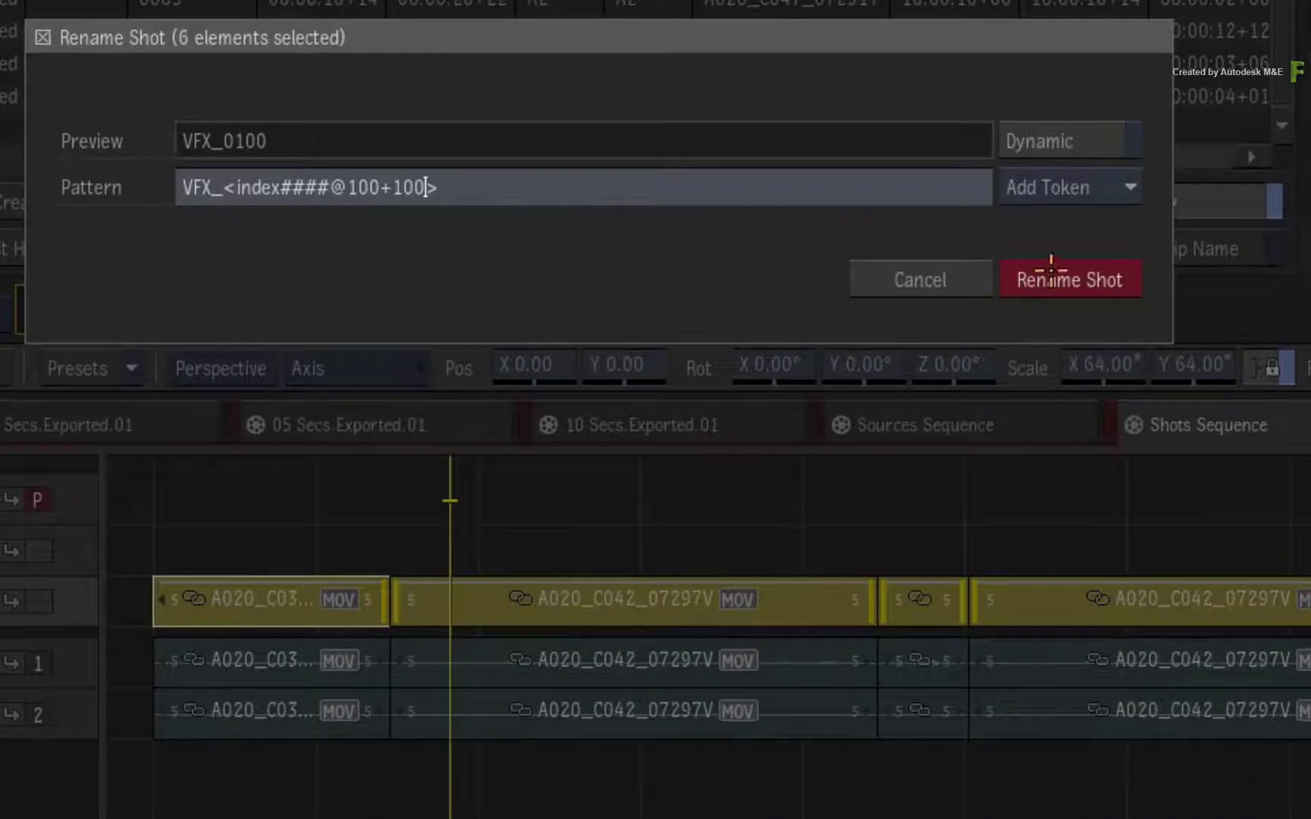
- Apply the new names and zoom the timeline to confirm VFX_0400 and VFX_0500 on V1.1
left_click(1044, 313)
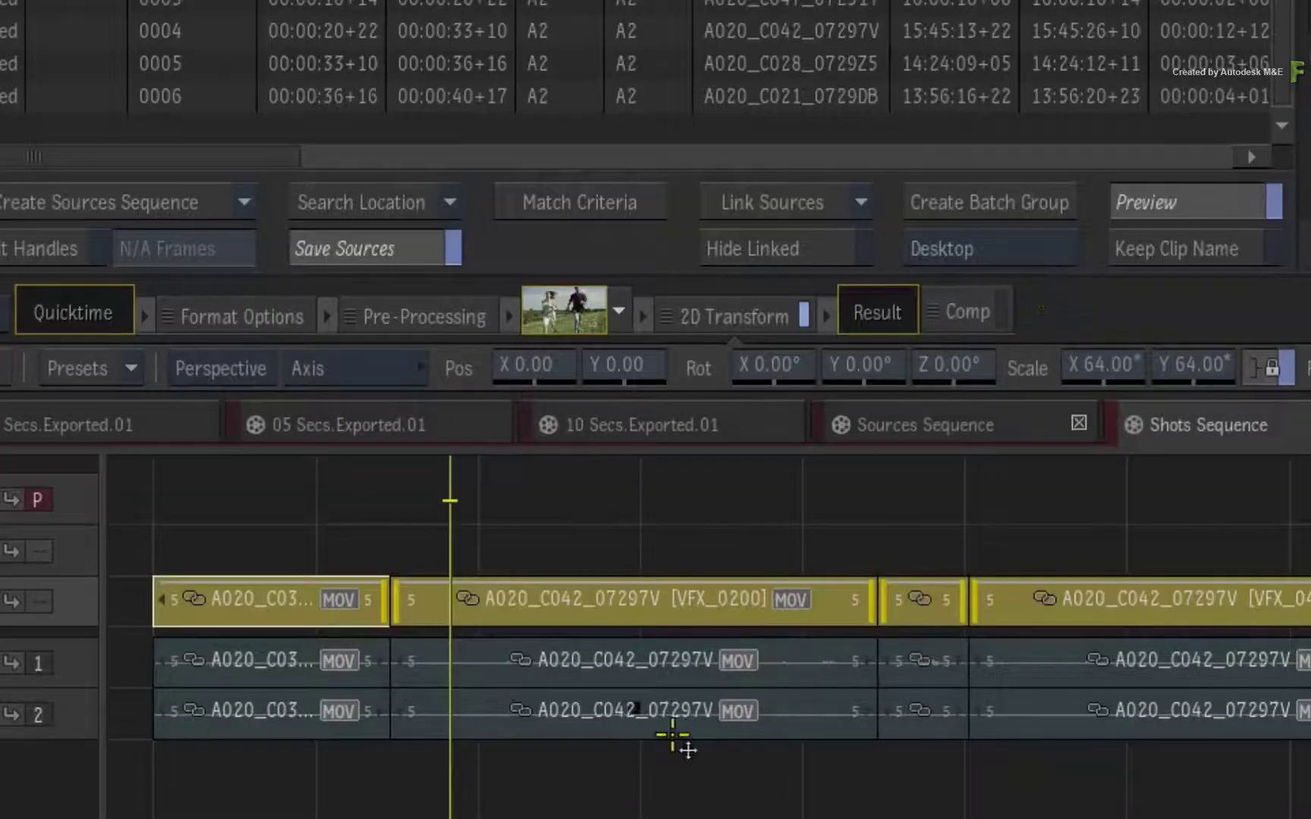
scroll(683, 747, "up", 1)
scroll(655, 638, "up", 3)
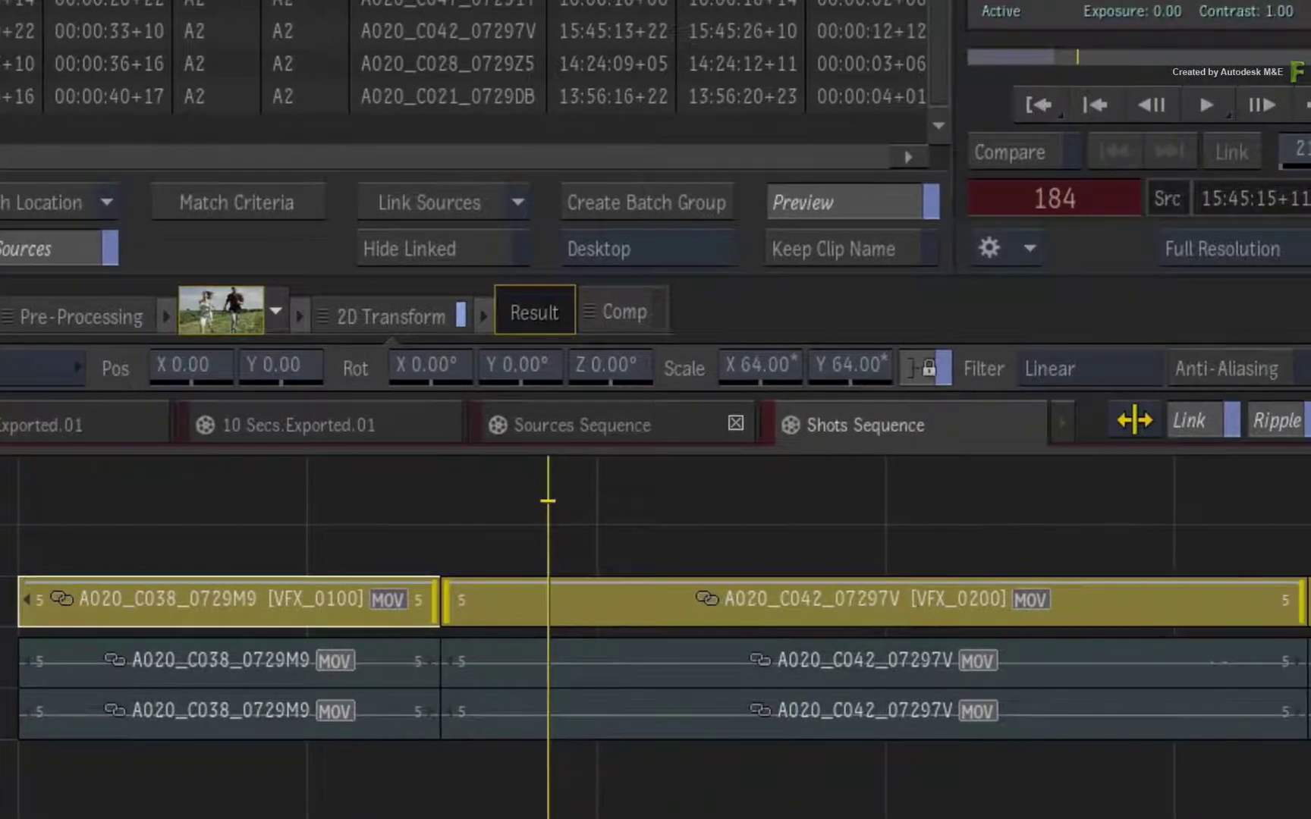
scroll(656, 652, "right", 5)
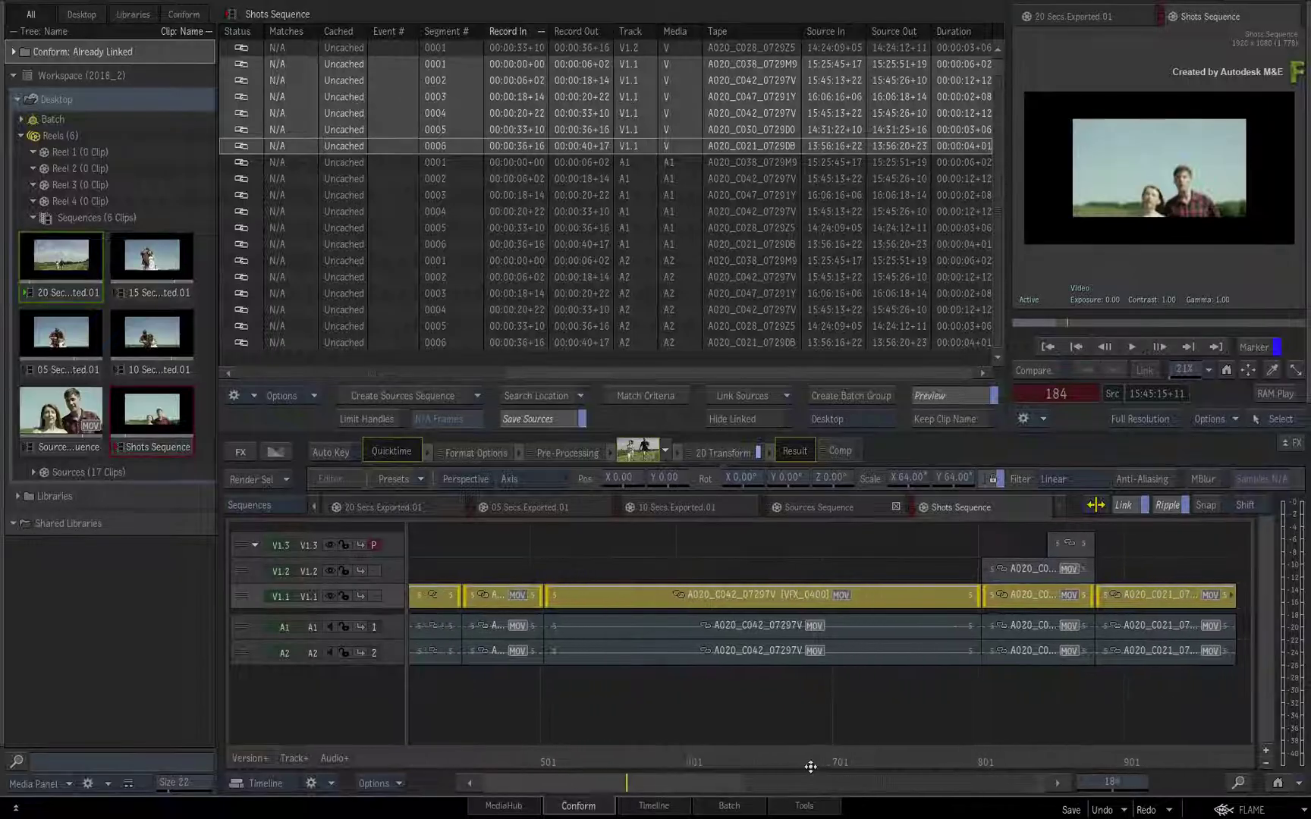
scroll(811, 767, "right", 4)
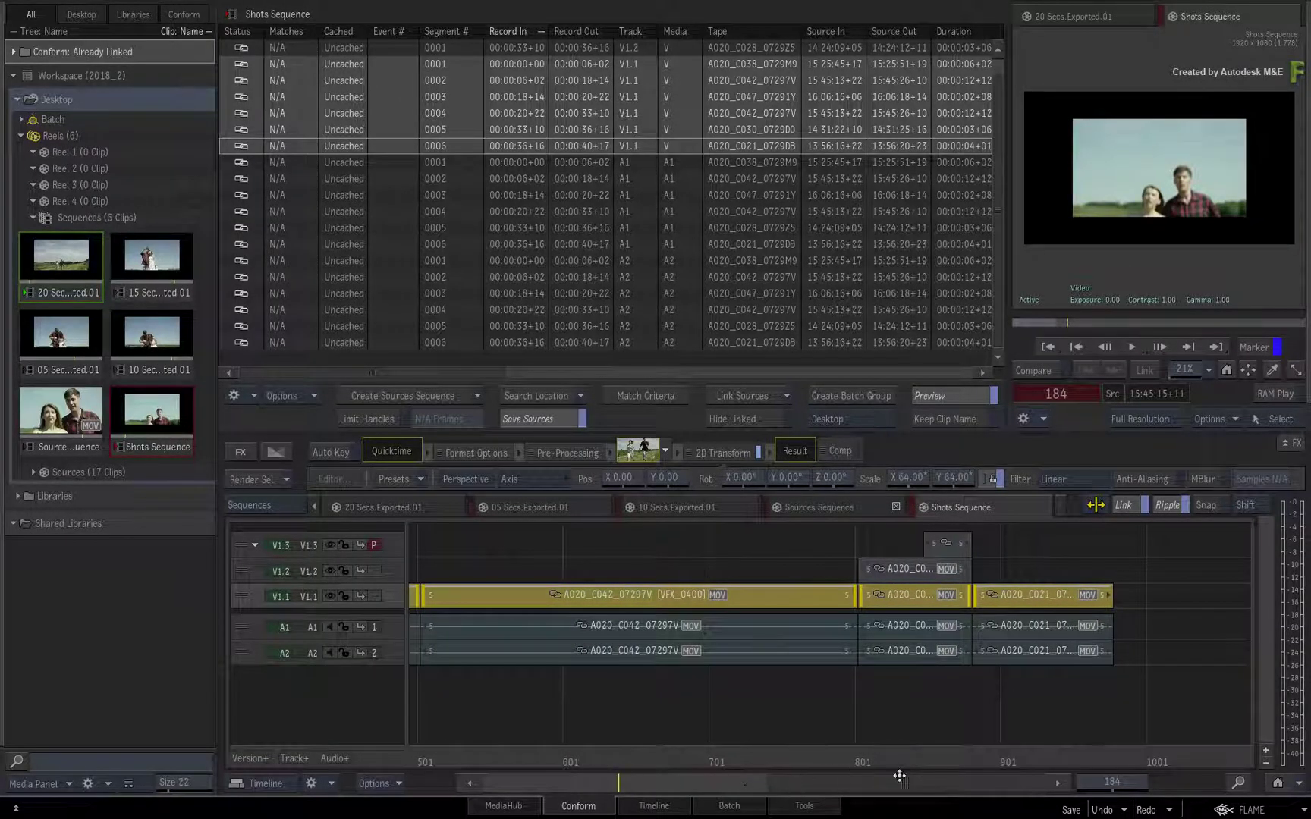
left_click_drag(903, 778, 954, 731)
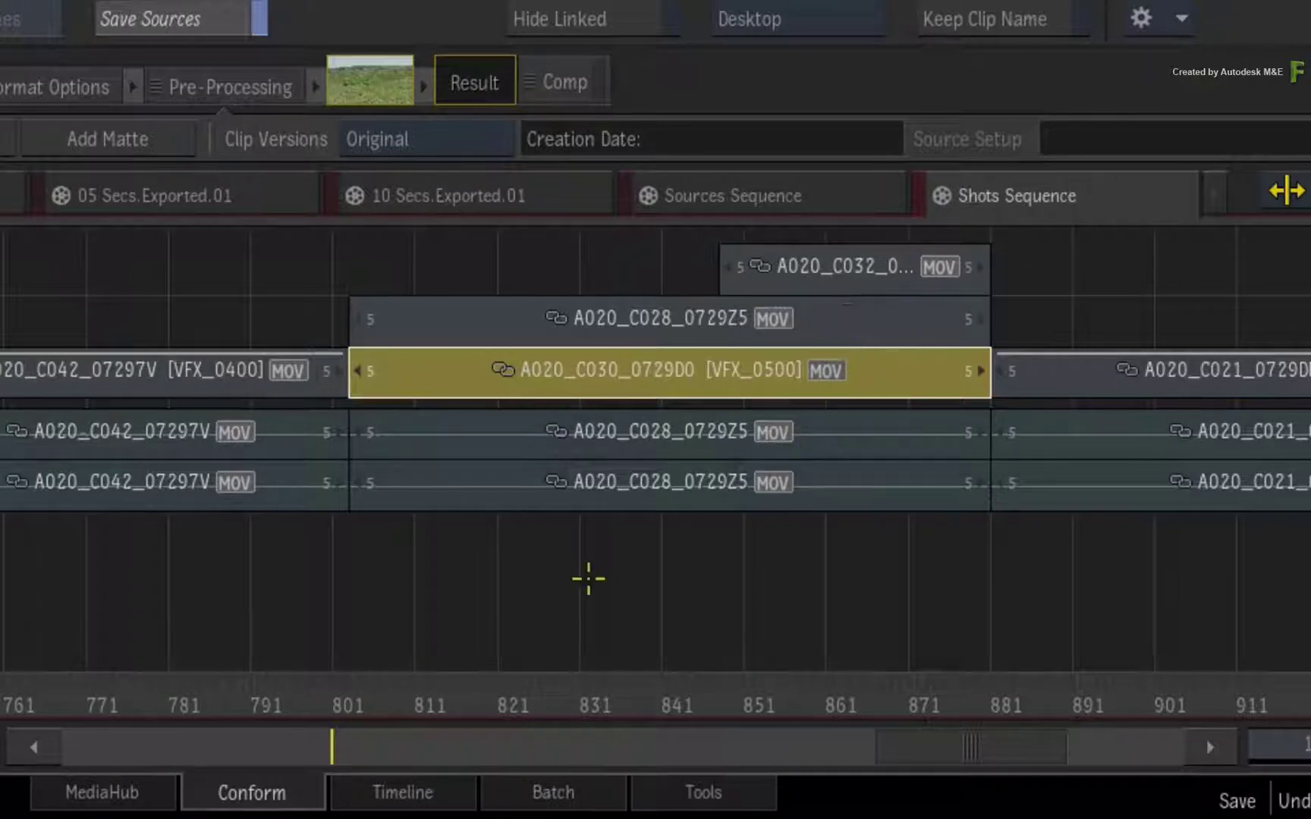
left_click_drag(952, 755, 981, 600)
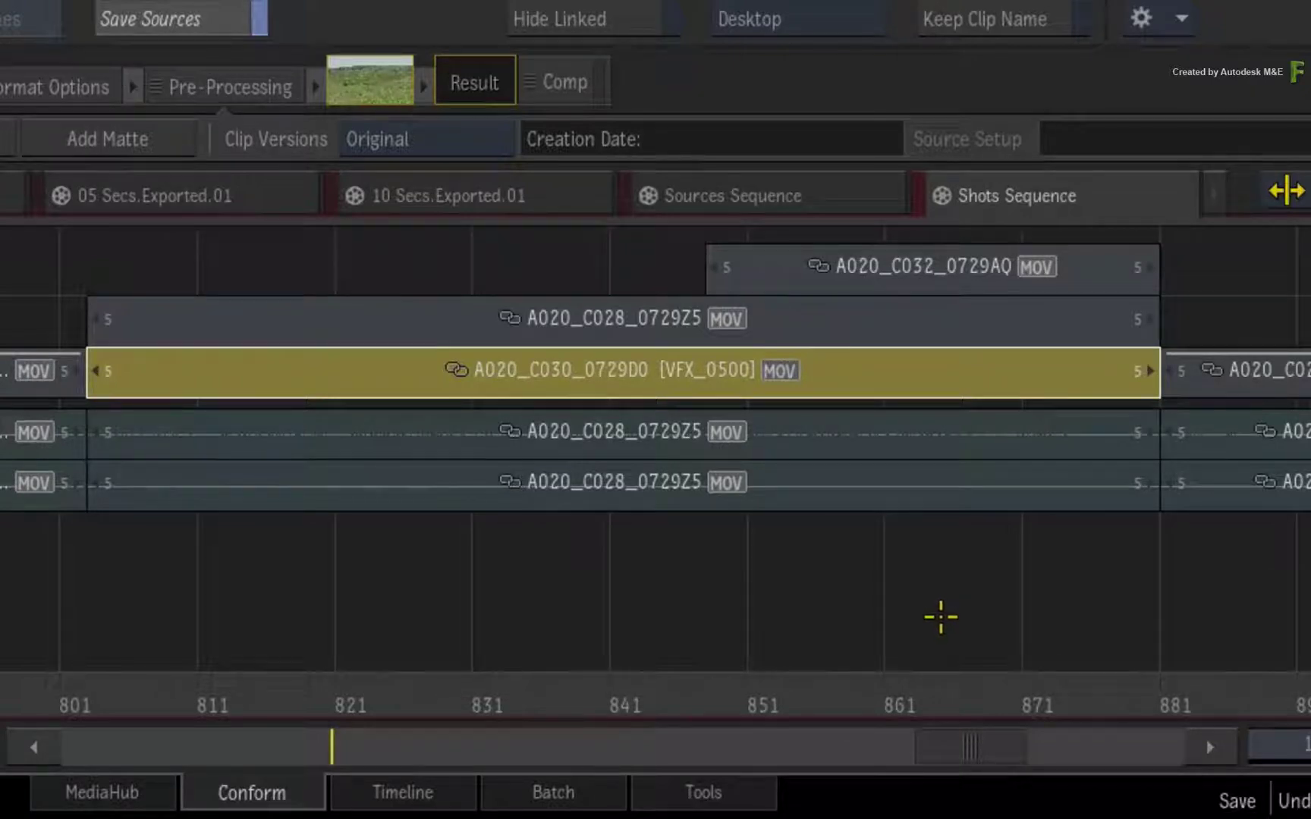
- Select the A020_C028_0729Z5 and A020_C032_0729AQ clips above VFX_0500 and open Rename Shot
left_click(945, 625)
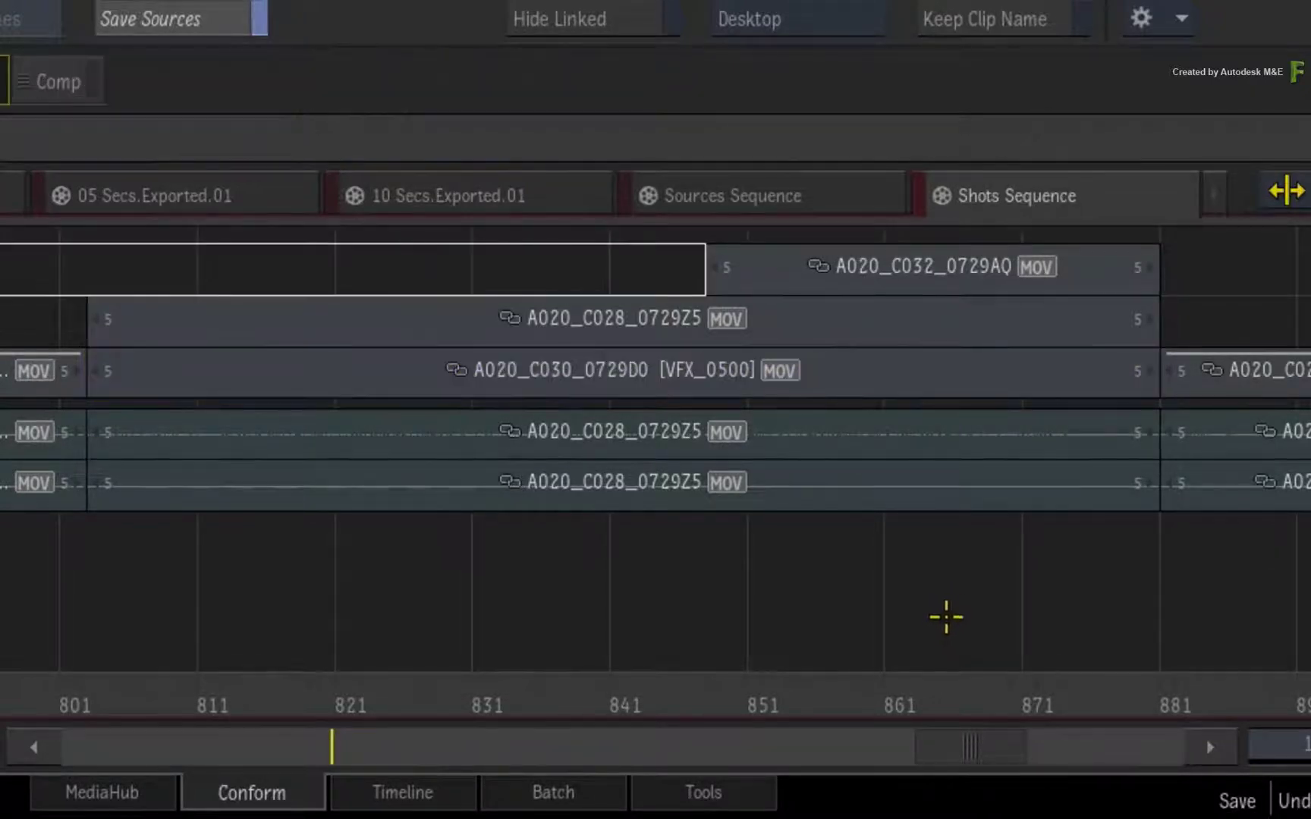
left_click(930, 325)
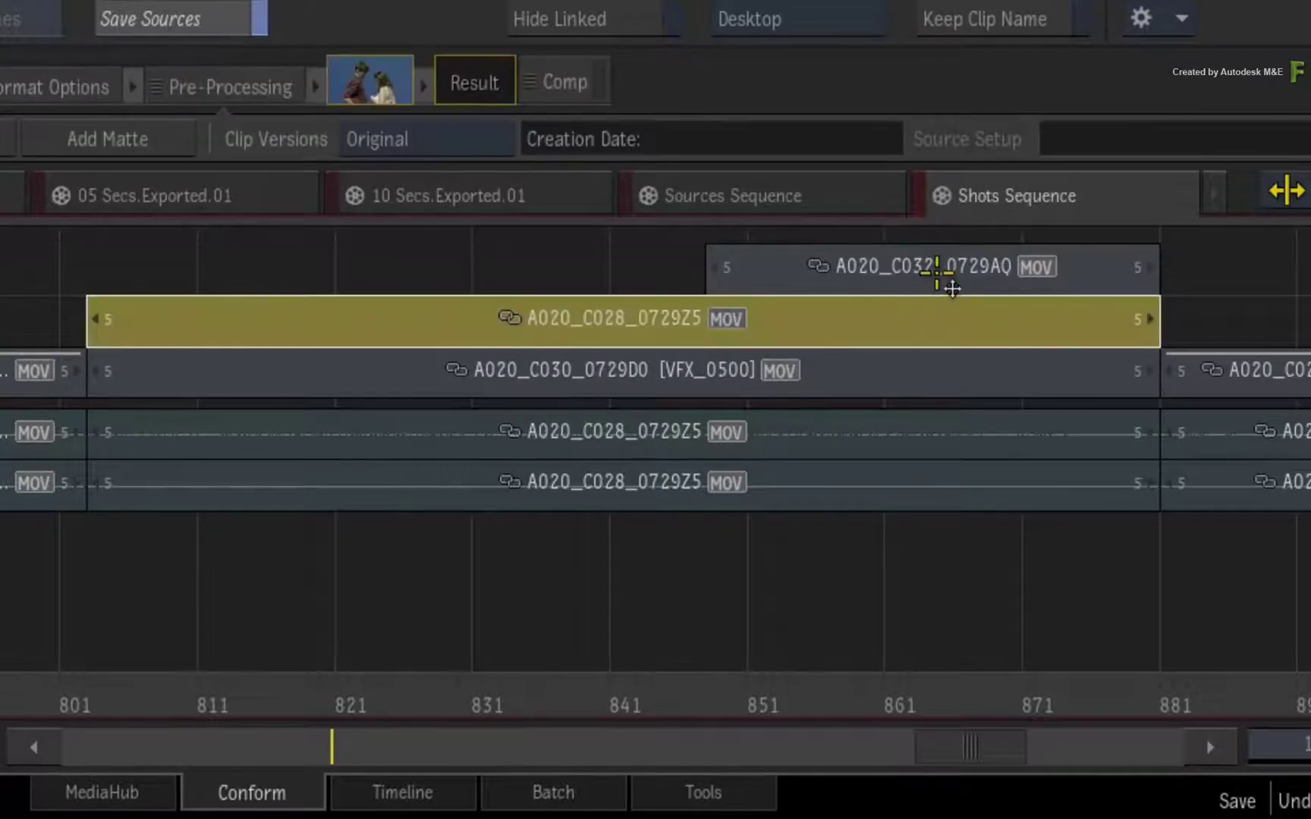
left_click(951, 287, "ctrl")
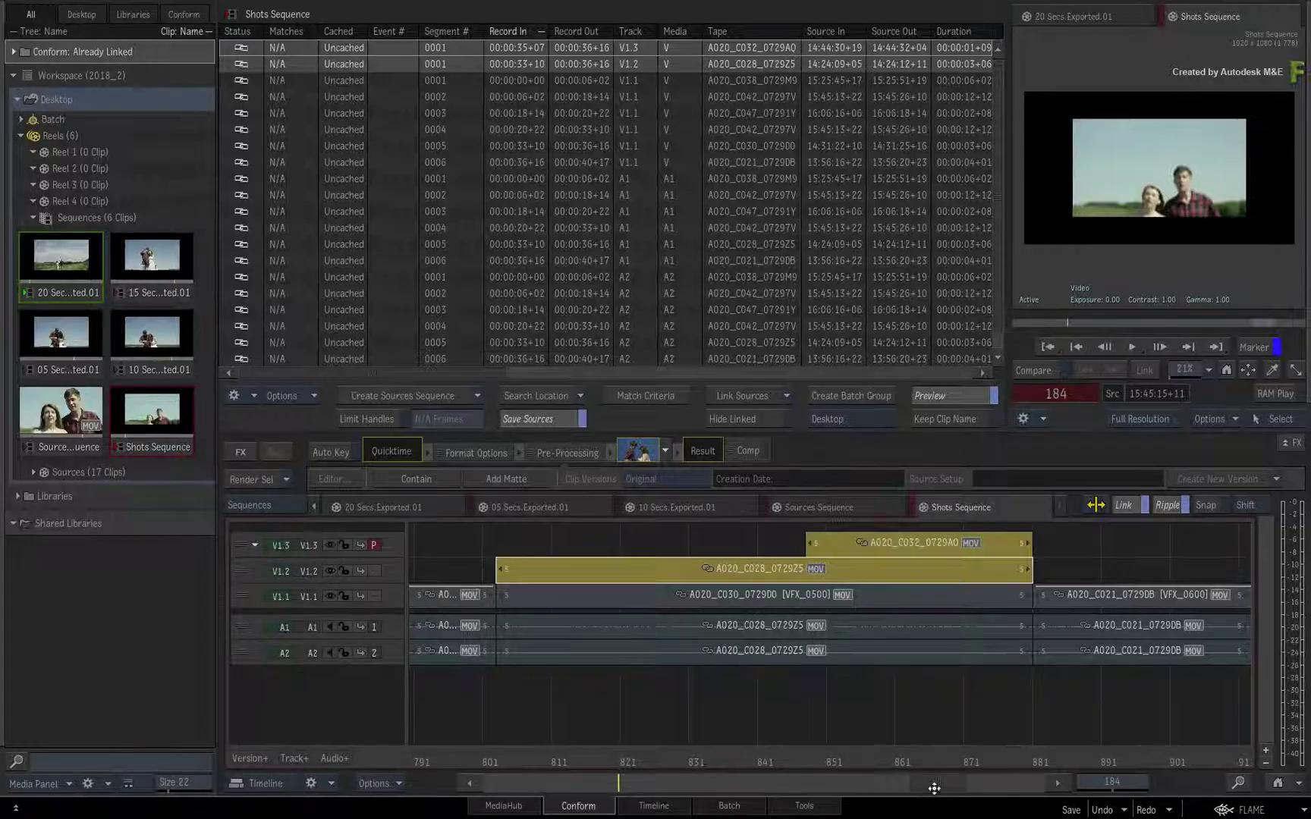
left_click_drag(934, 789, 921, 691)
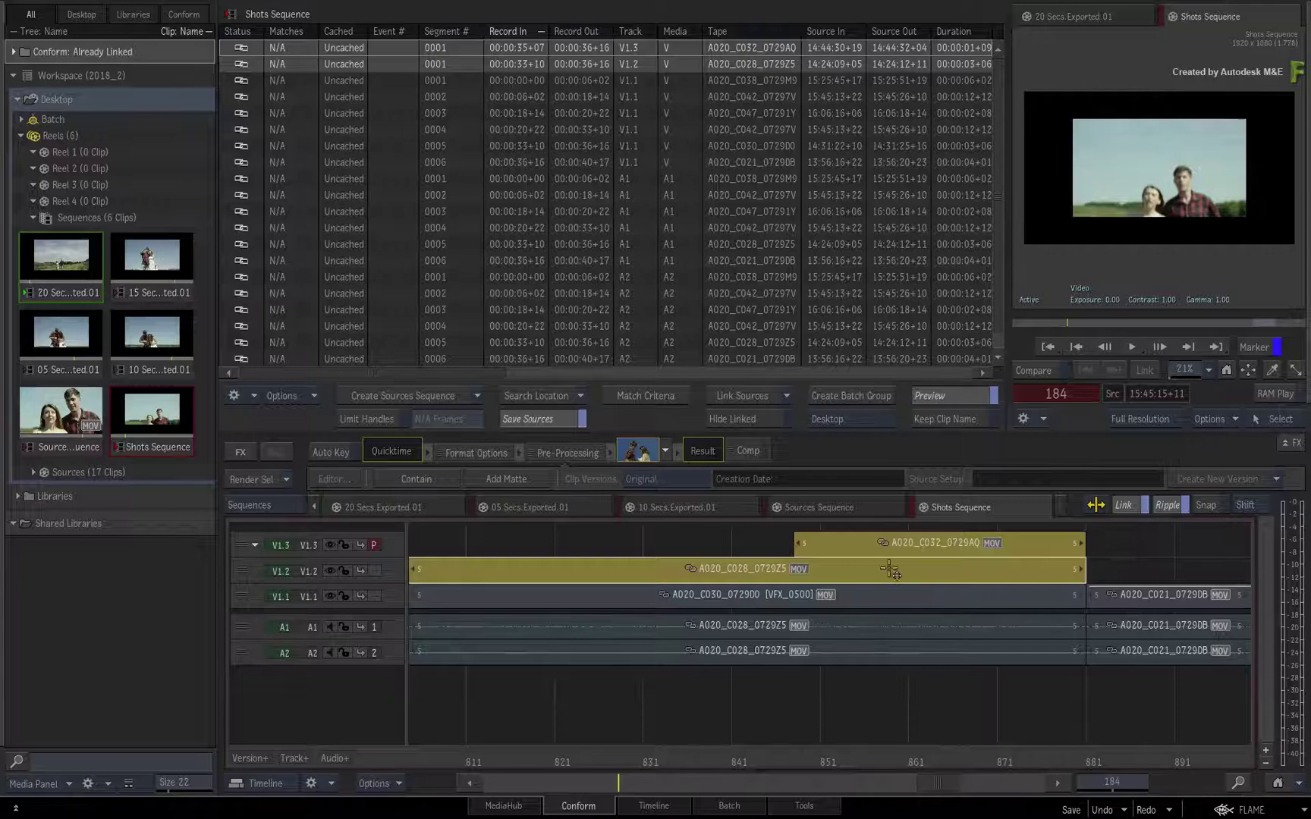
right_click(890, 571)
left_click(1049, 412)
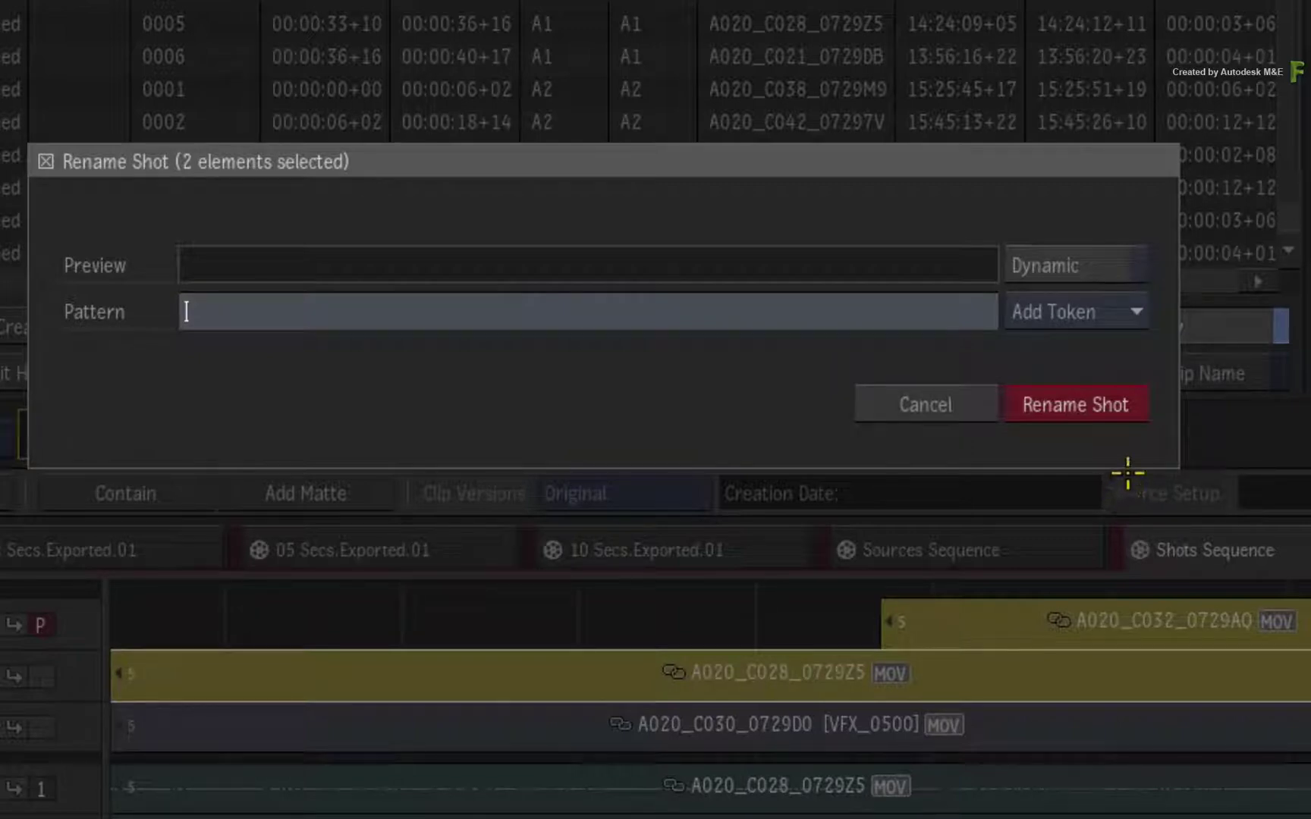
- Rename both clips with the Background Shot Name token, giving them VFX_0500
left_click(1132, 321)
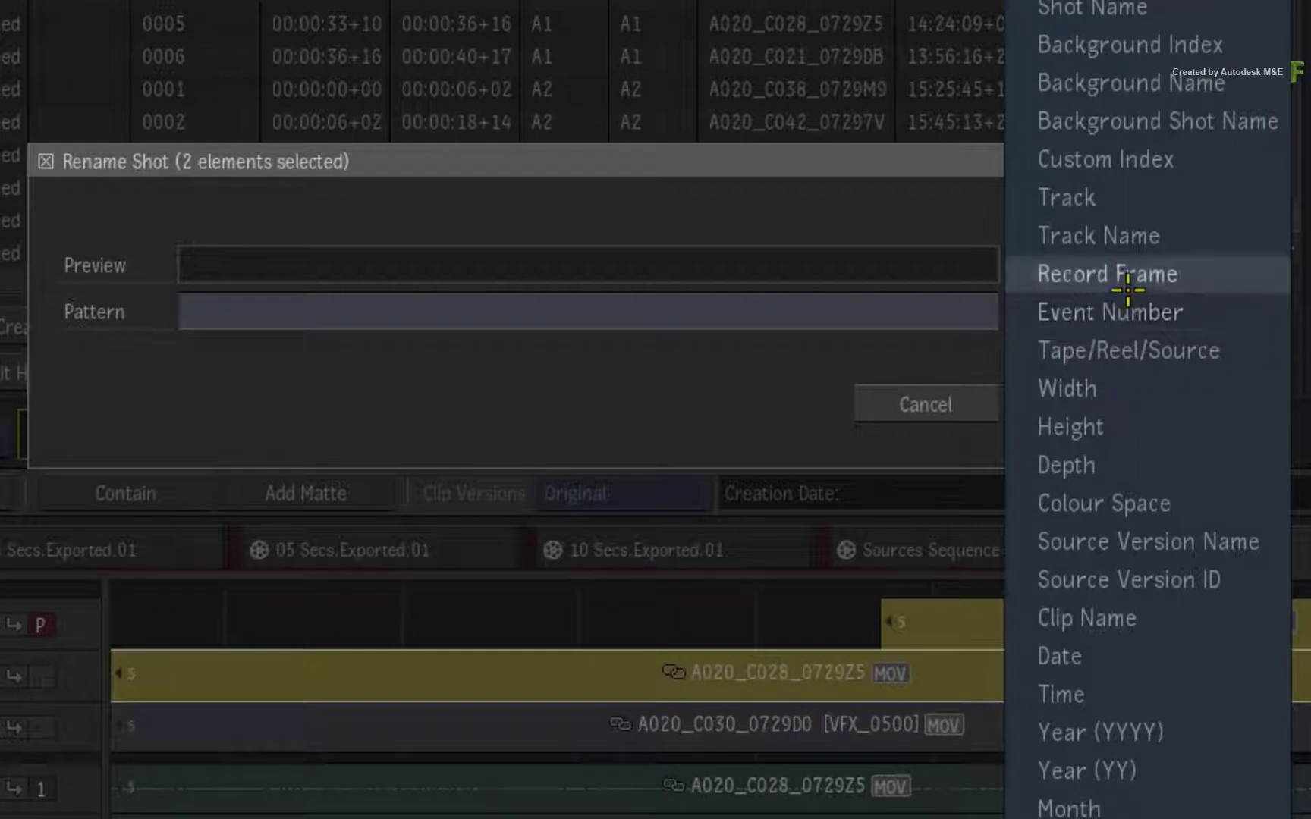
left_click(1205, 121)
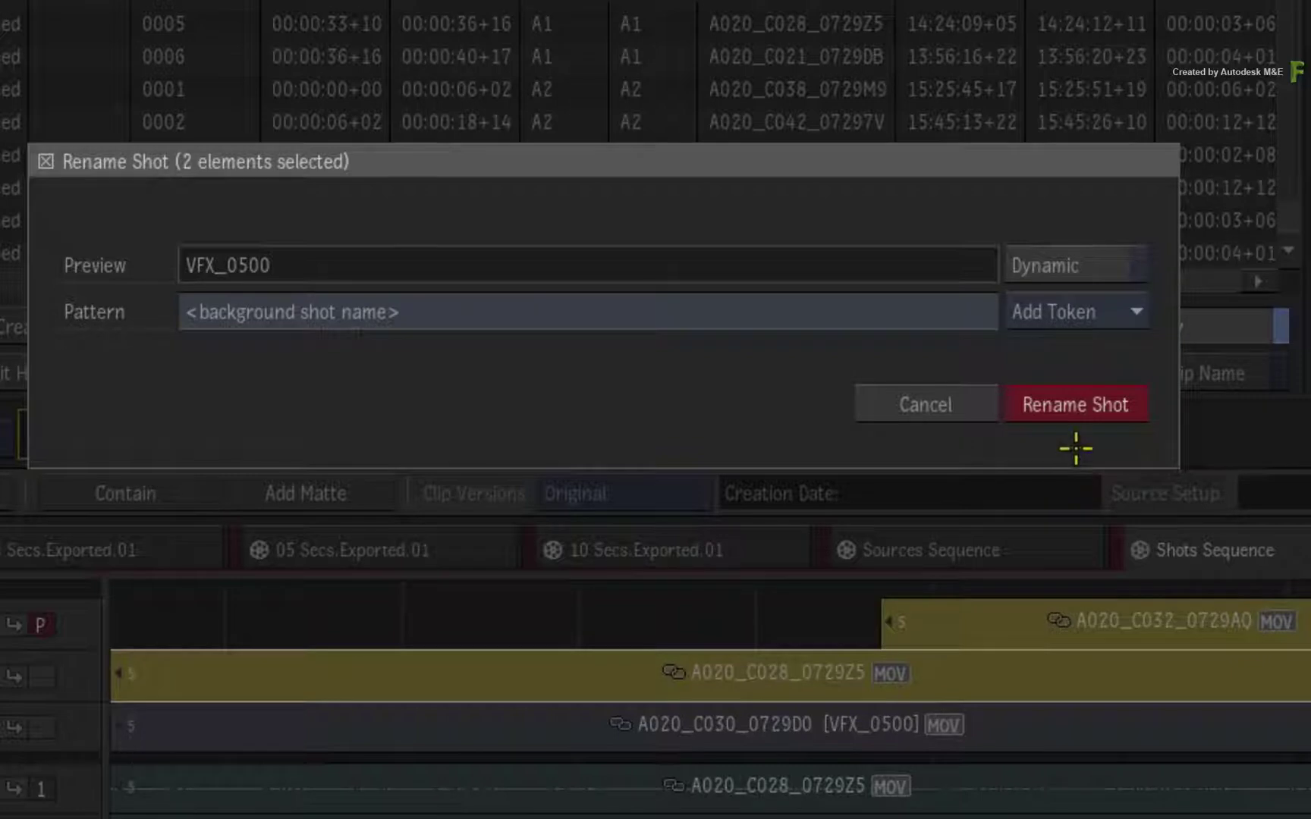
left_click(1078, 405)
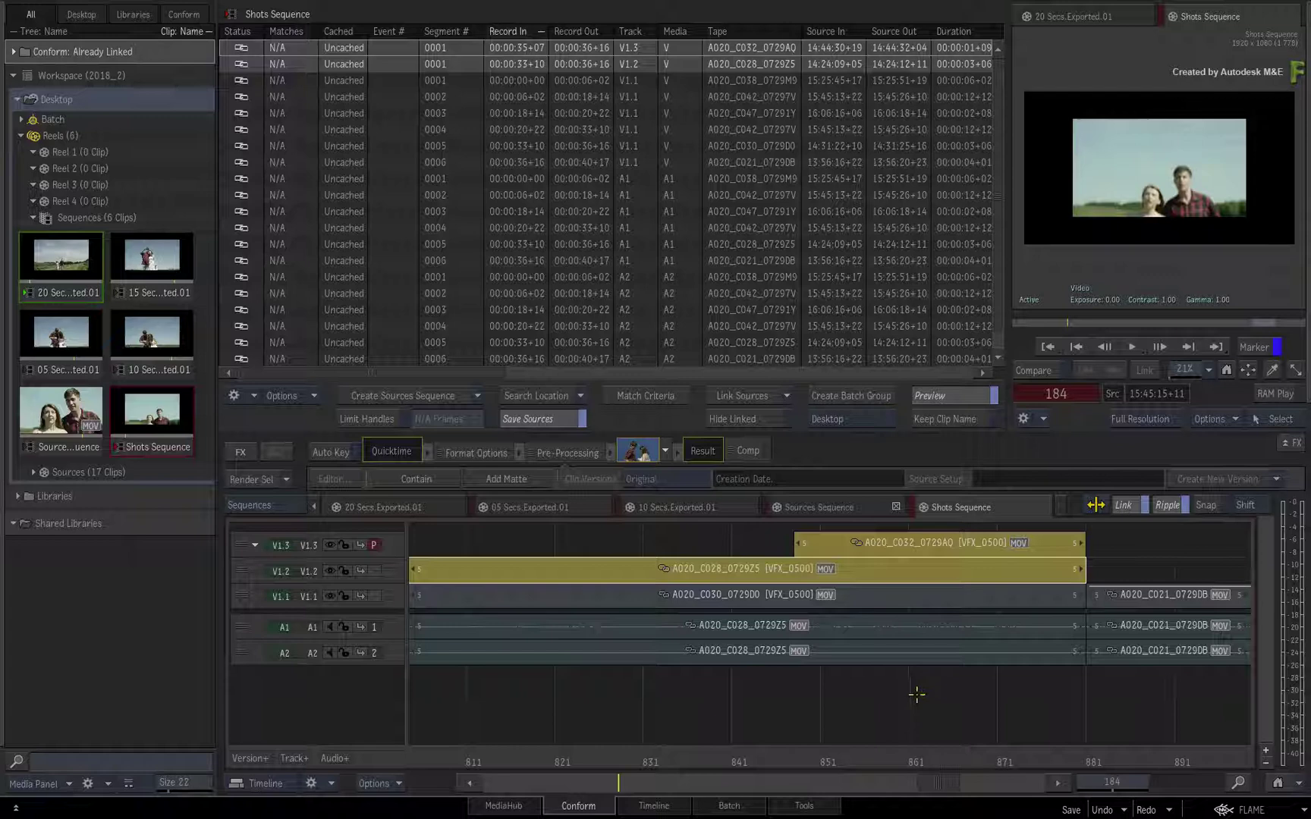
- Check the VFX_0500 names in the 10 and 05 Secs exported edits, then return to Shots Sequence
left_click(1277, 783)
left_click(1000, 690)
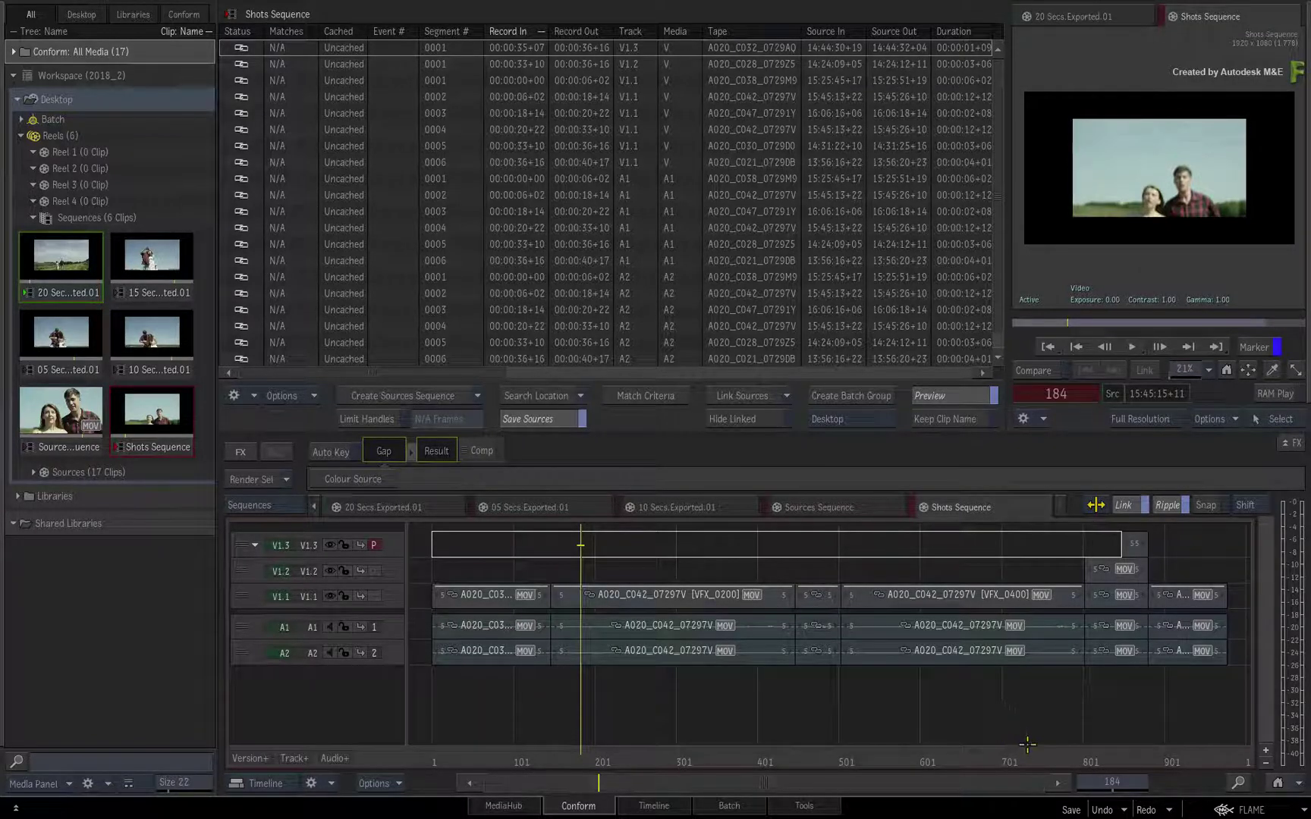
left_click_drag(1027, 745, 1131, 748)
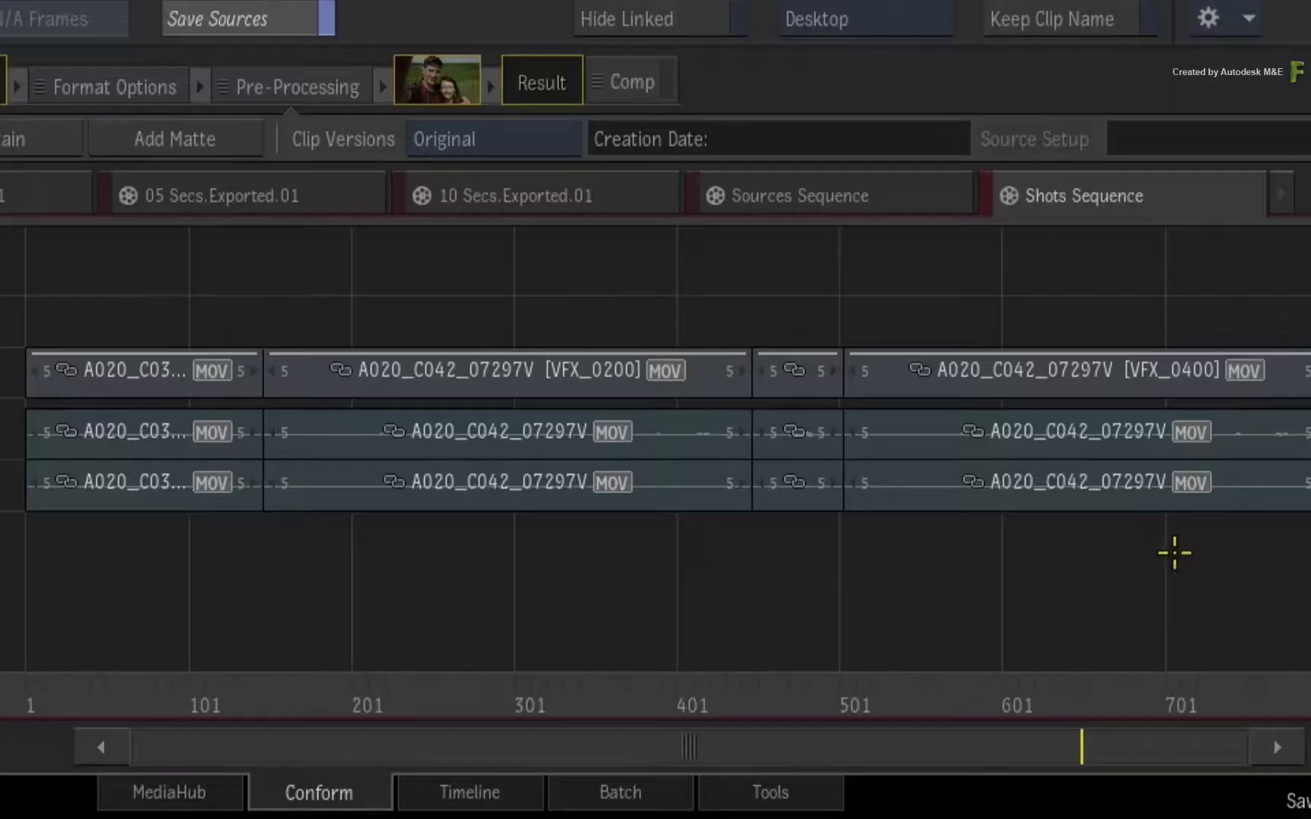
left_click(491, 197)
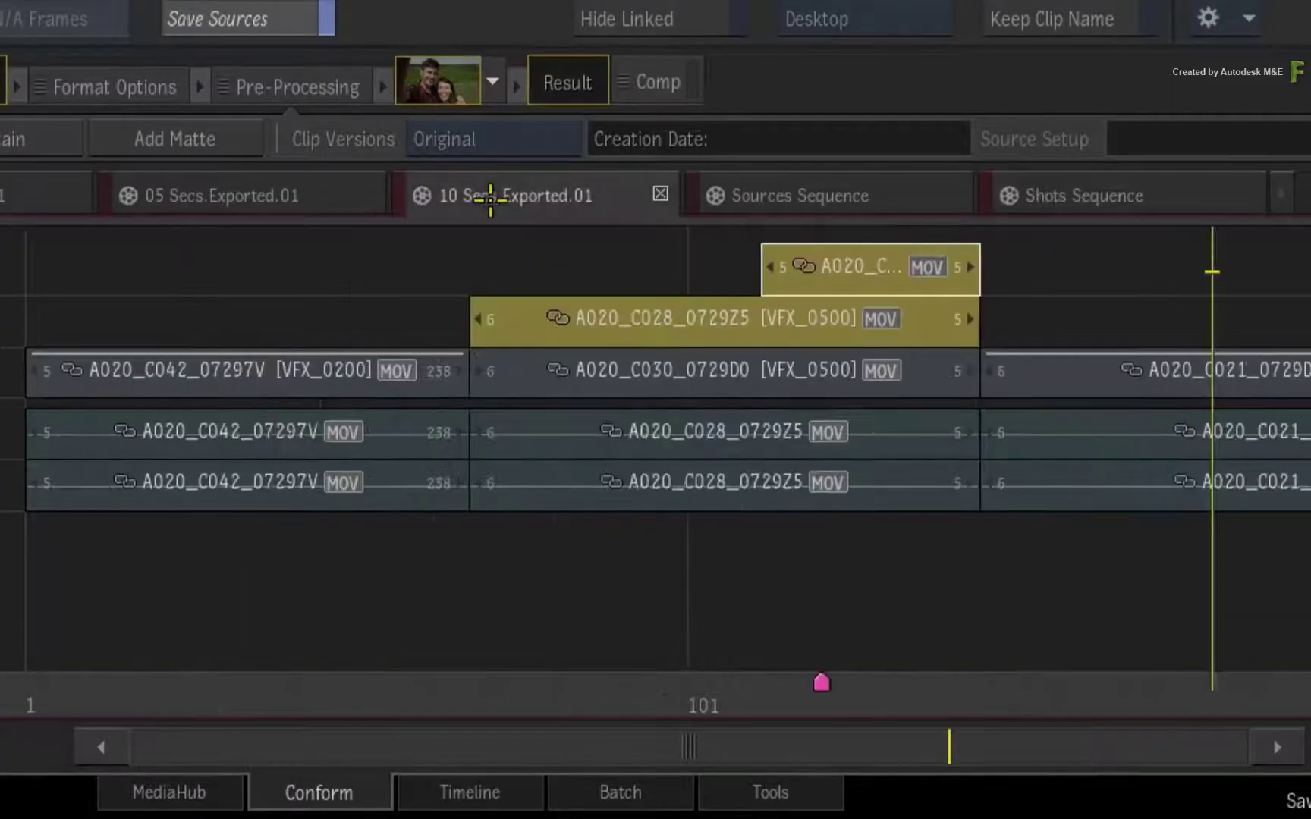
left_click(266, 194)
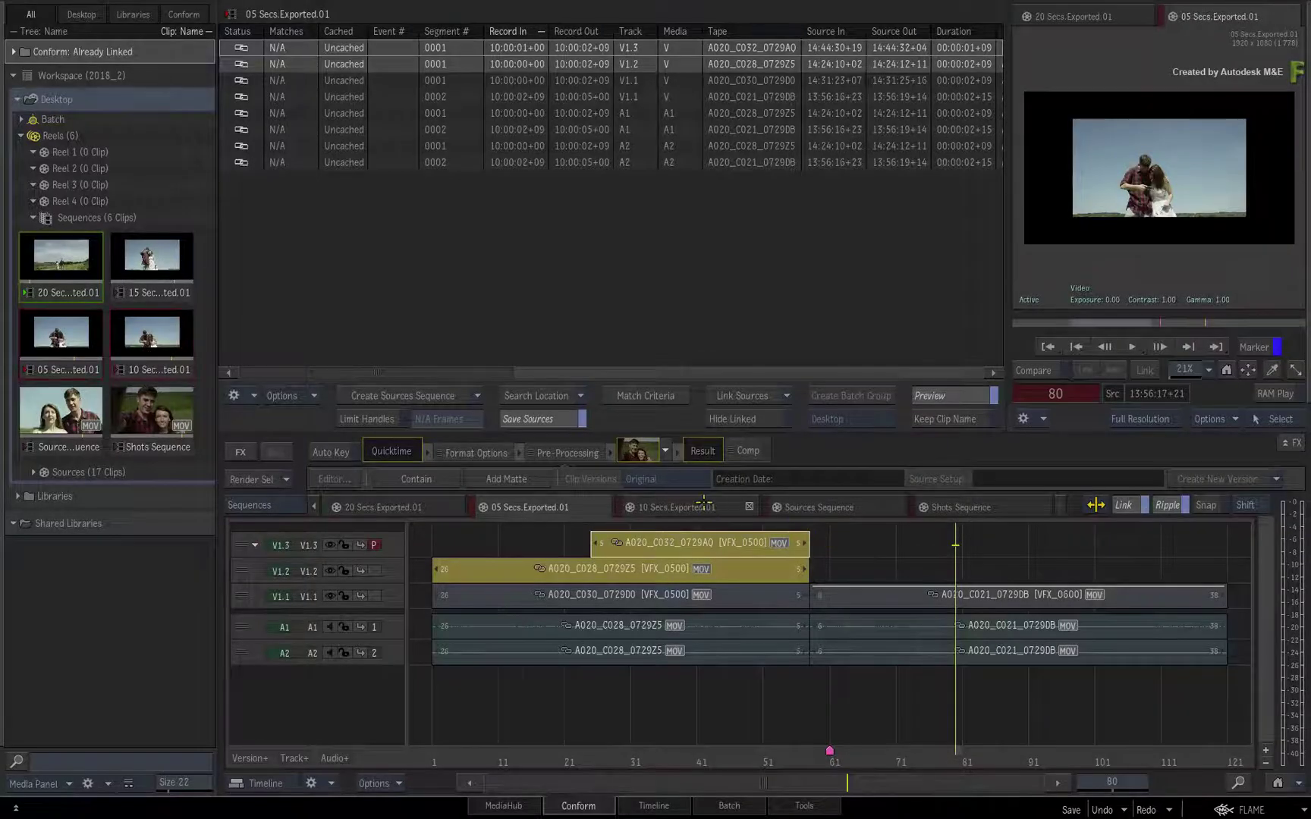
left_click(704, 504)
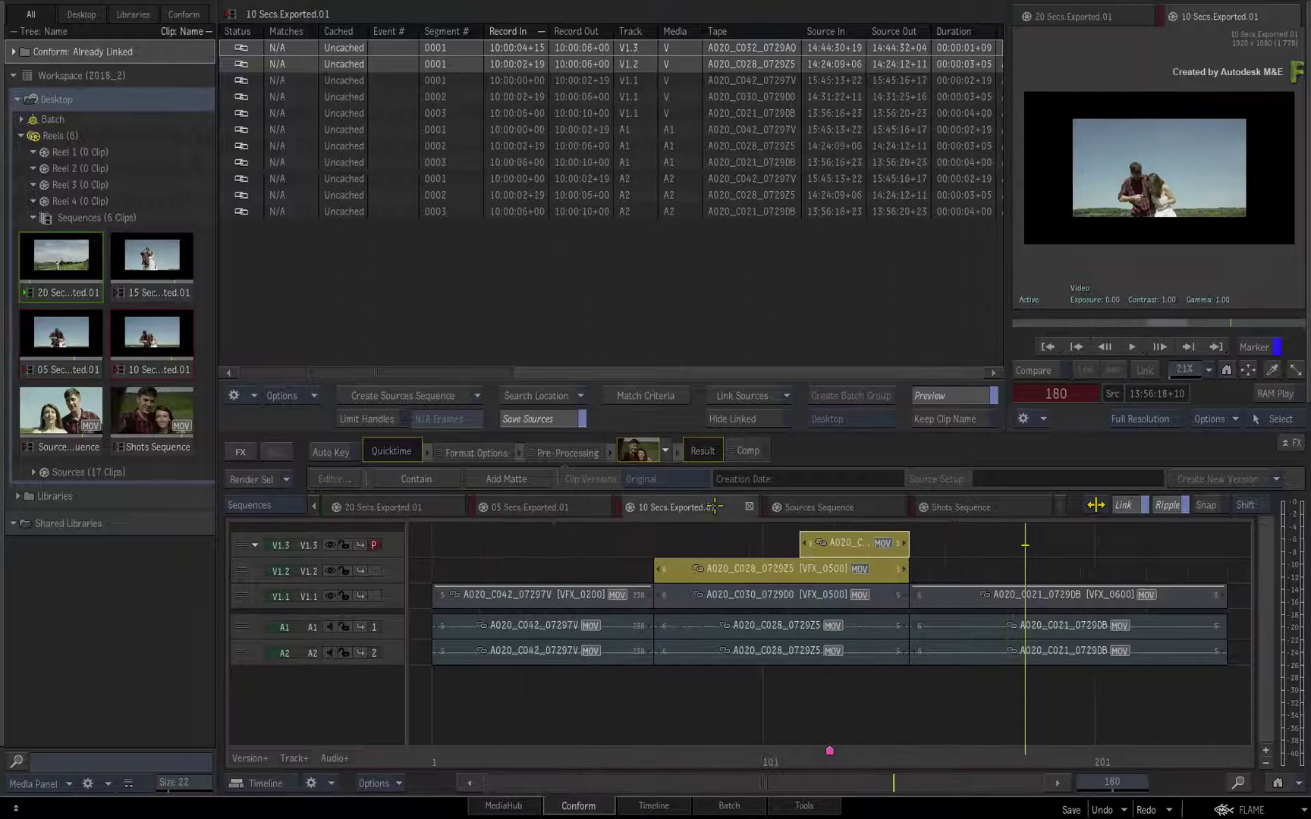
left_click(987, 513)
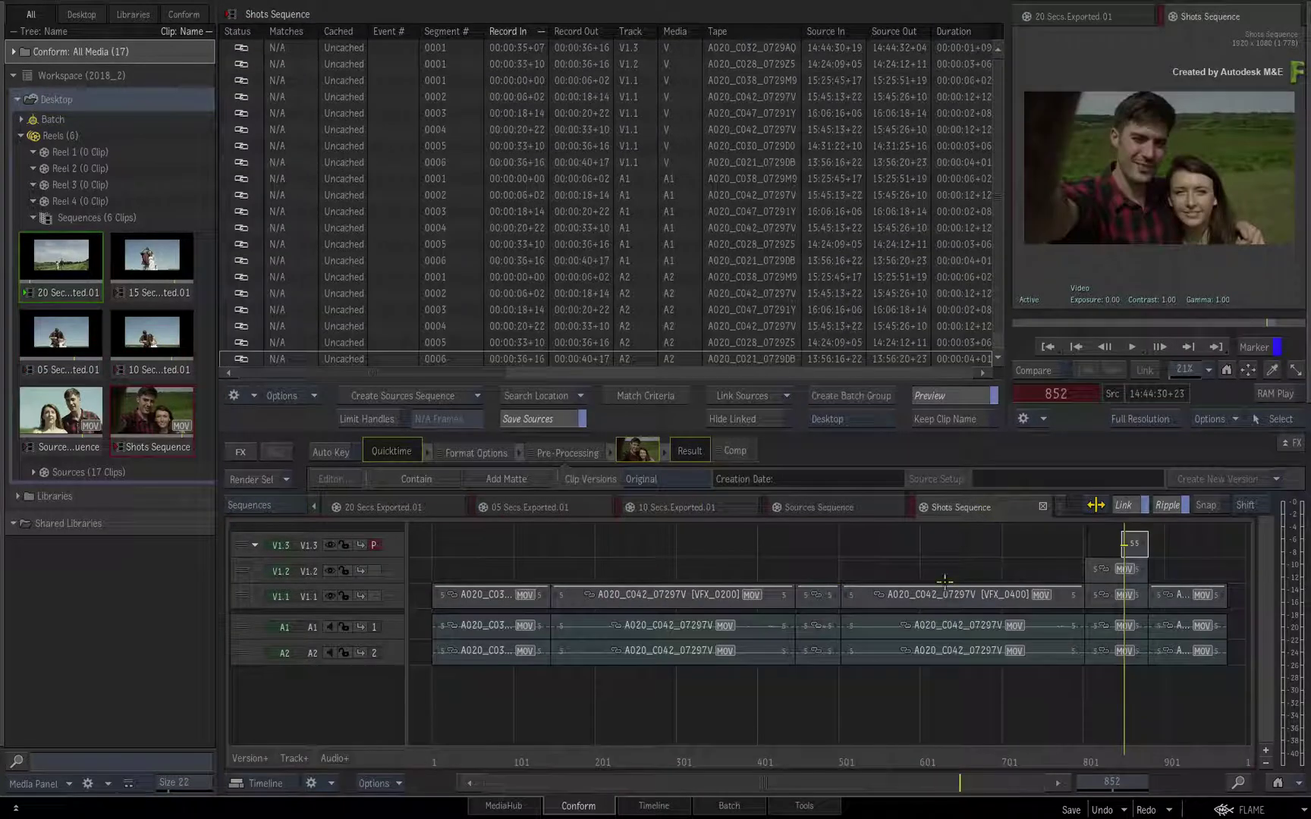
- Select the stacked C030, C028 and C032 VFX_0500 segments and create a VFX_0500 batch group from them
left_click_drag(960, 782, 945, 690)
left_click_drag(1023, 706, 735, 742)
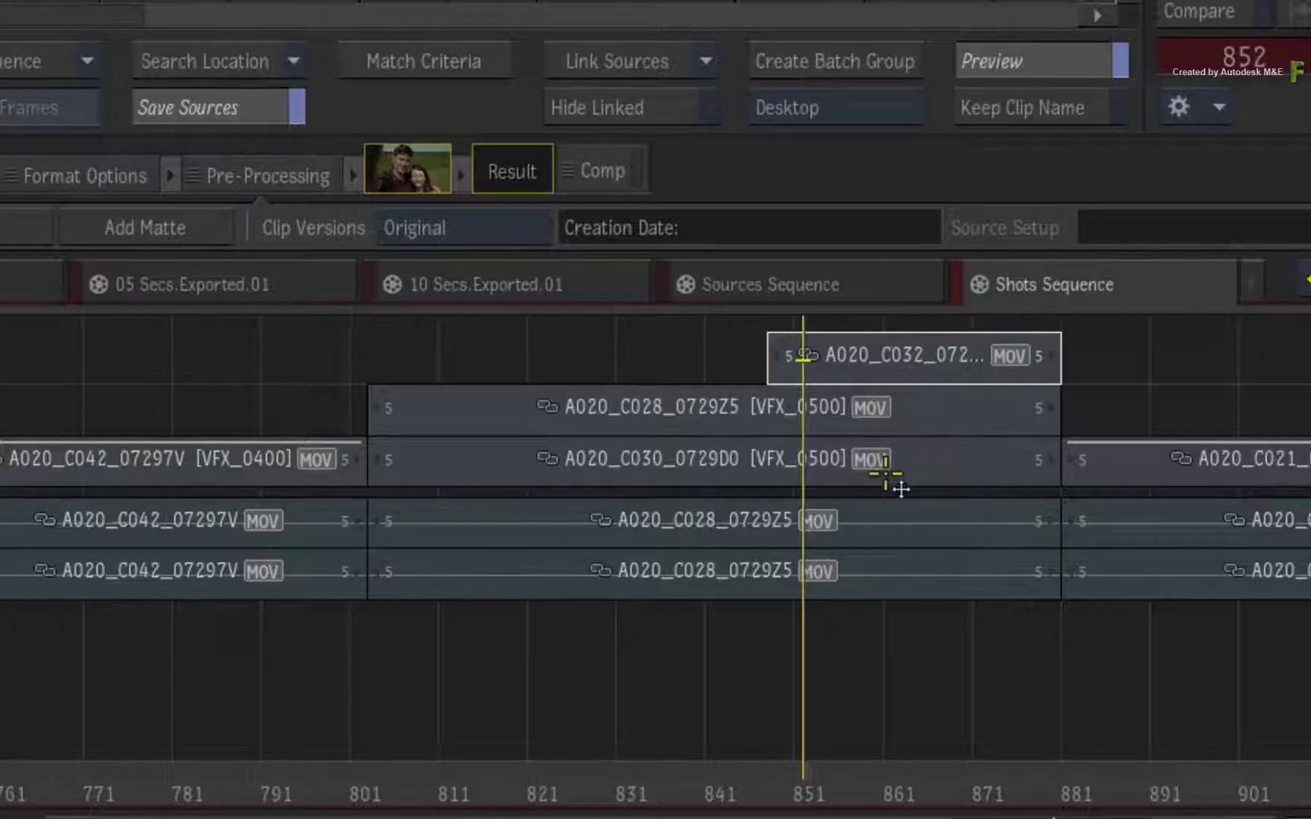
left_click(892, 586)
left_click(903, 554, "shift")
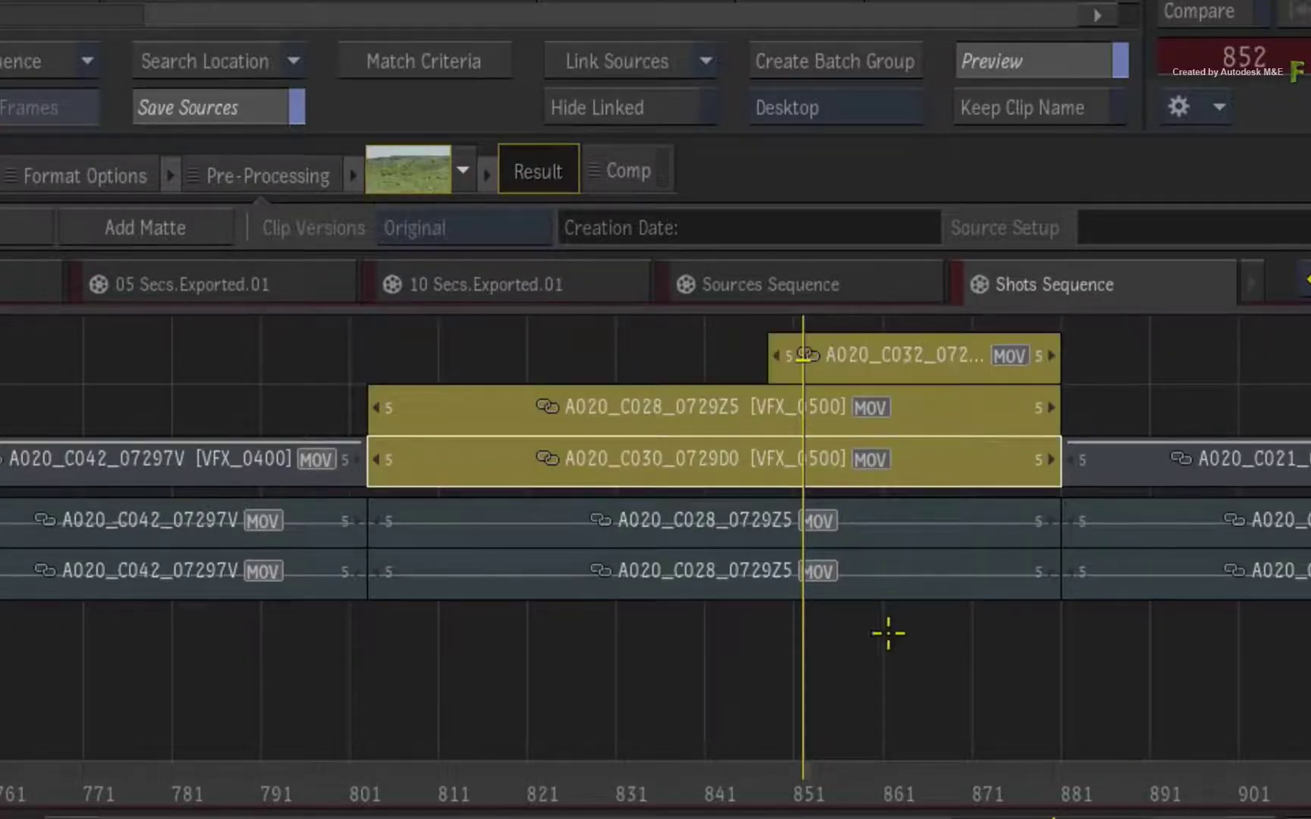
left_click(827, 56)
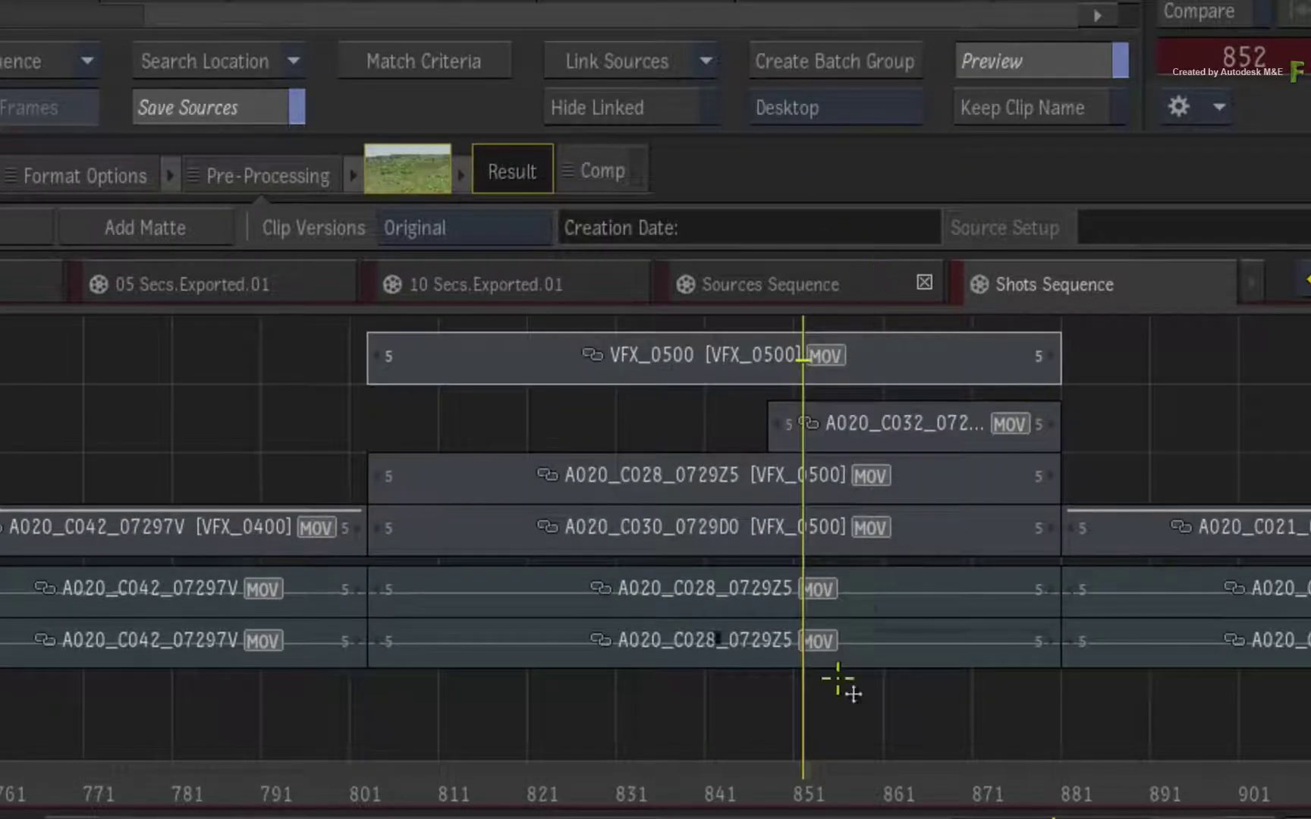
left_click_drag(789, 781, 489, 702)
left_click(707, 361)
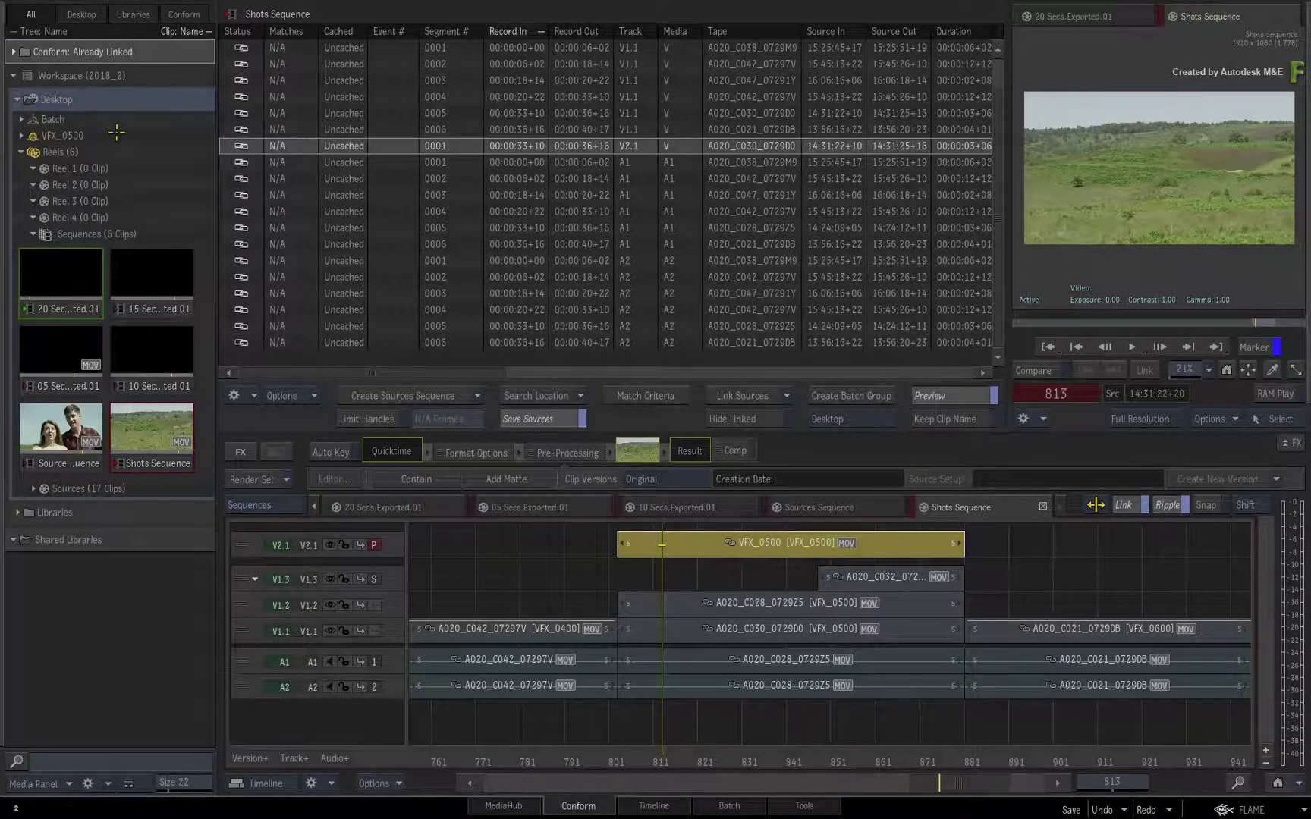
- Open the VFX_0500 batch group in Batch and move its three source clip nodes to the left
left_click(118, 134)
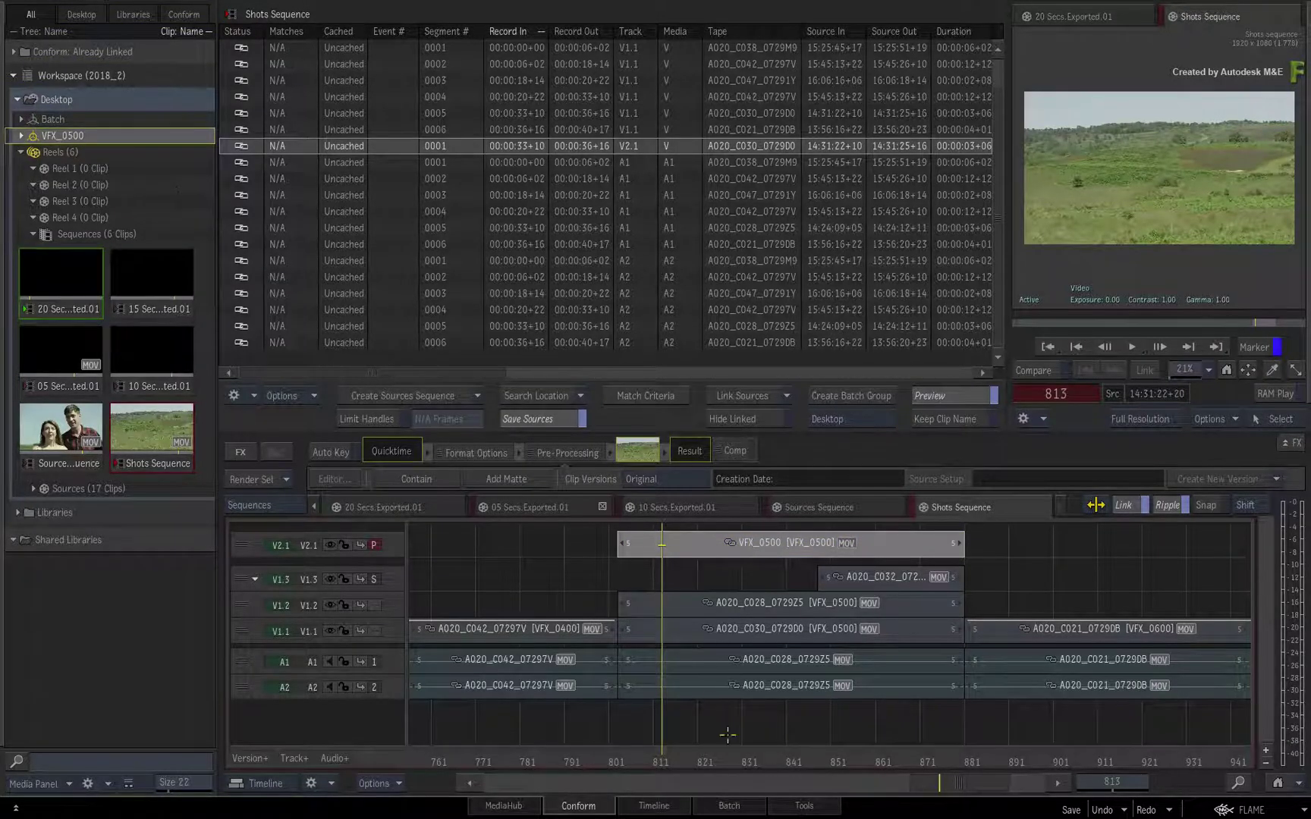
left_click(728, 806)
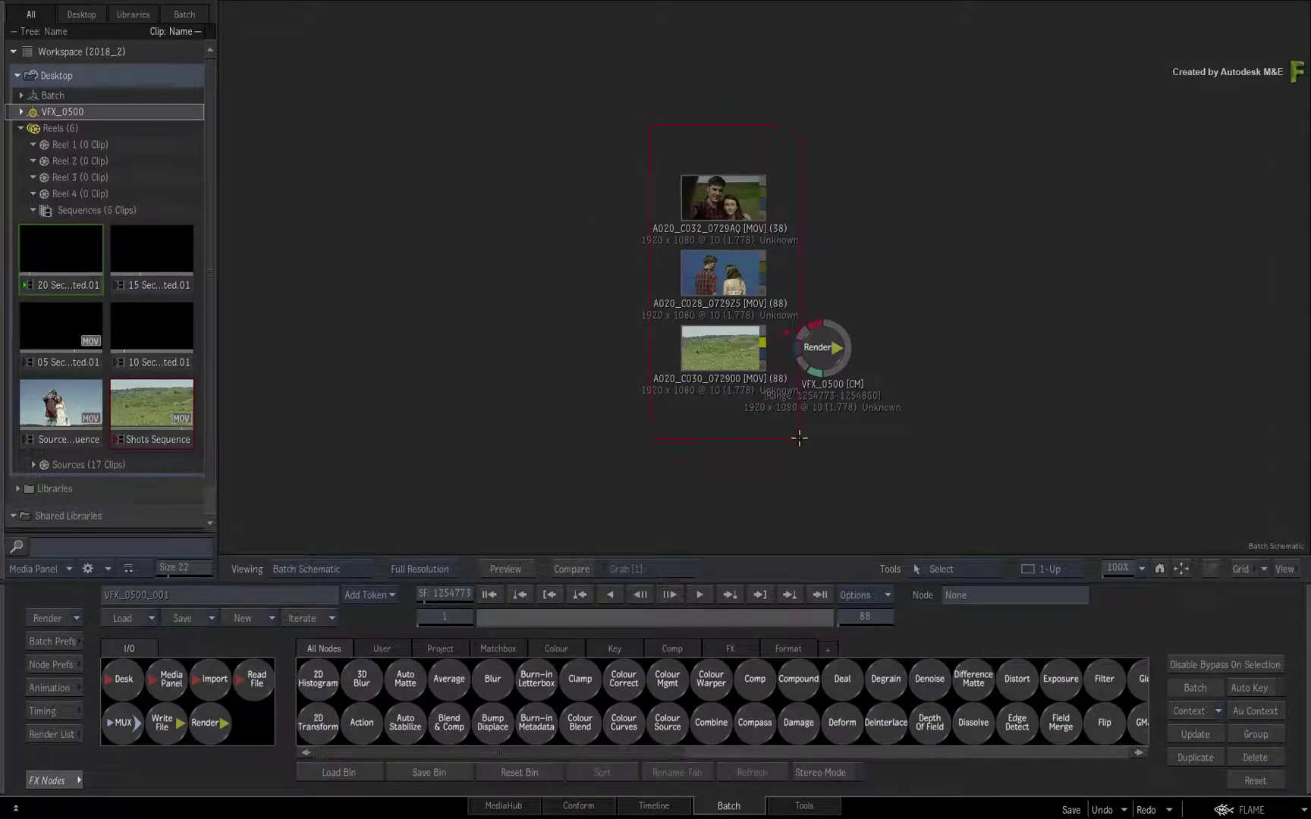
left_click_drag(799, 438, 799, 438)
left_click_drag(732, 204, 327, 161)
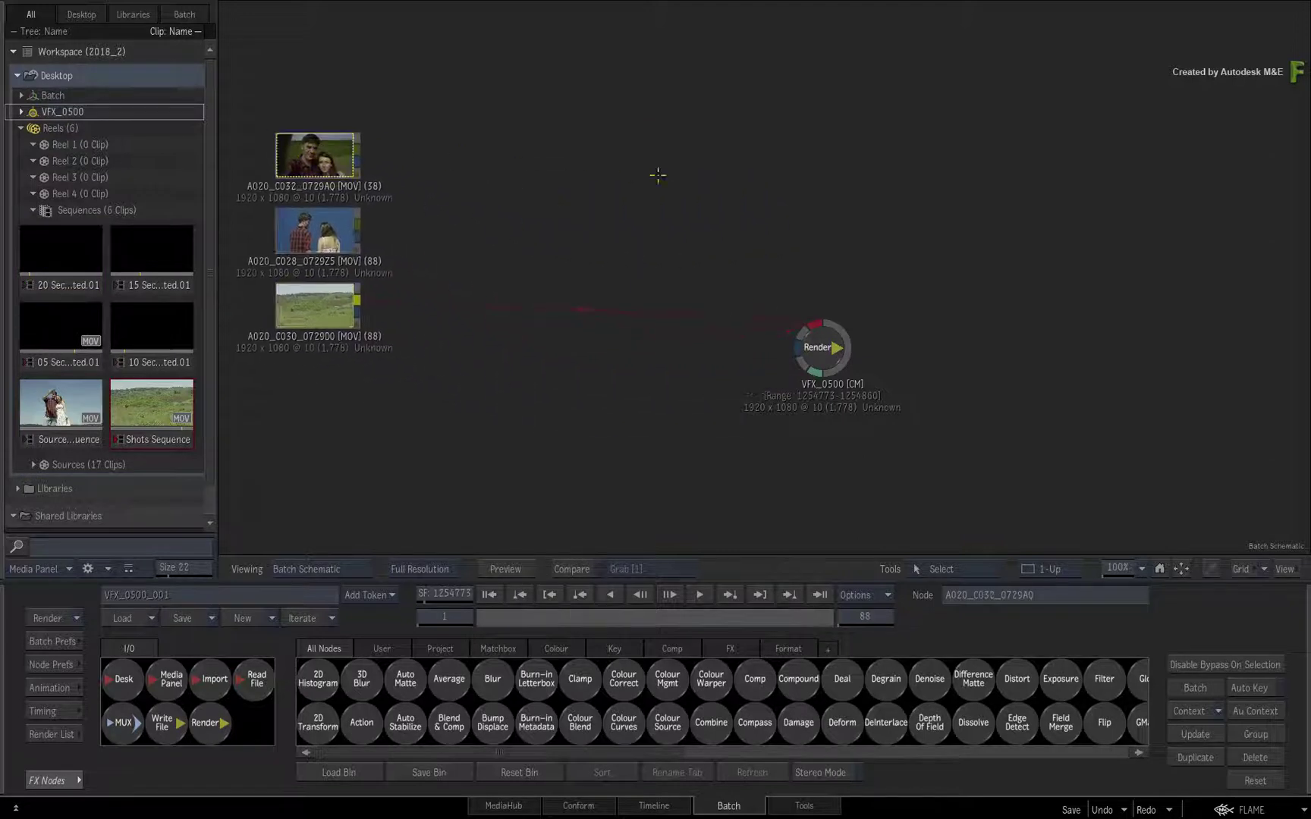
- Move the VFX_0500 Render node to the right, leaving its name unchanged
left_click_drag(827, 339, 1201, 274)
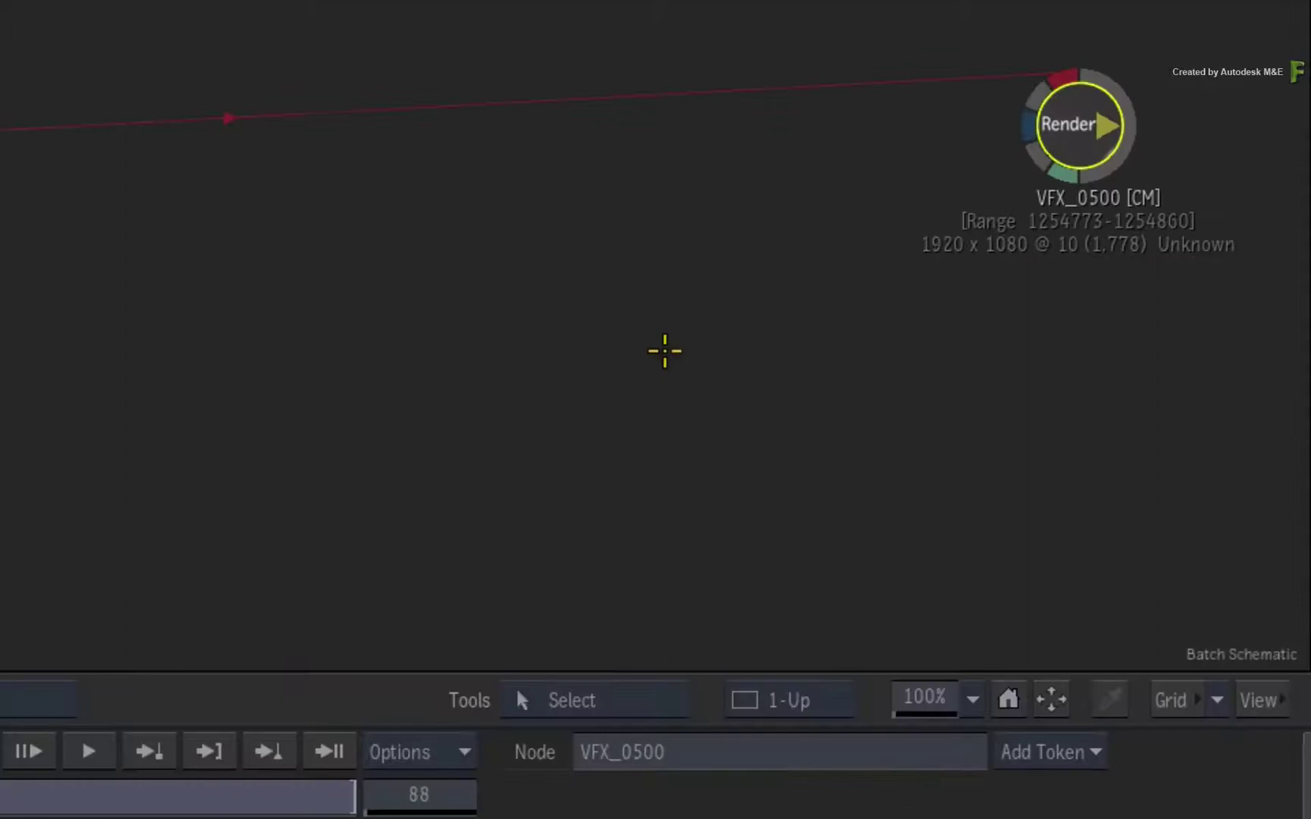
left_click_drag(1078, 125, 1047, 124)
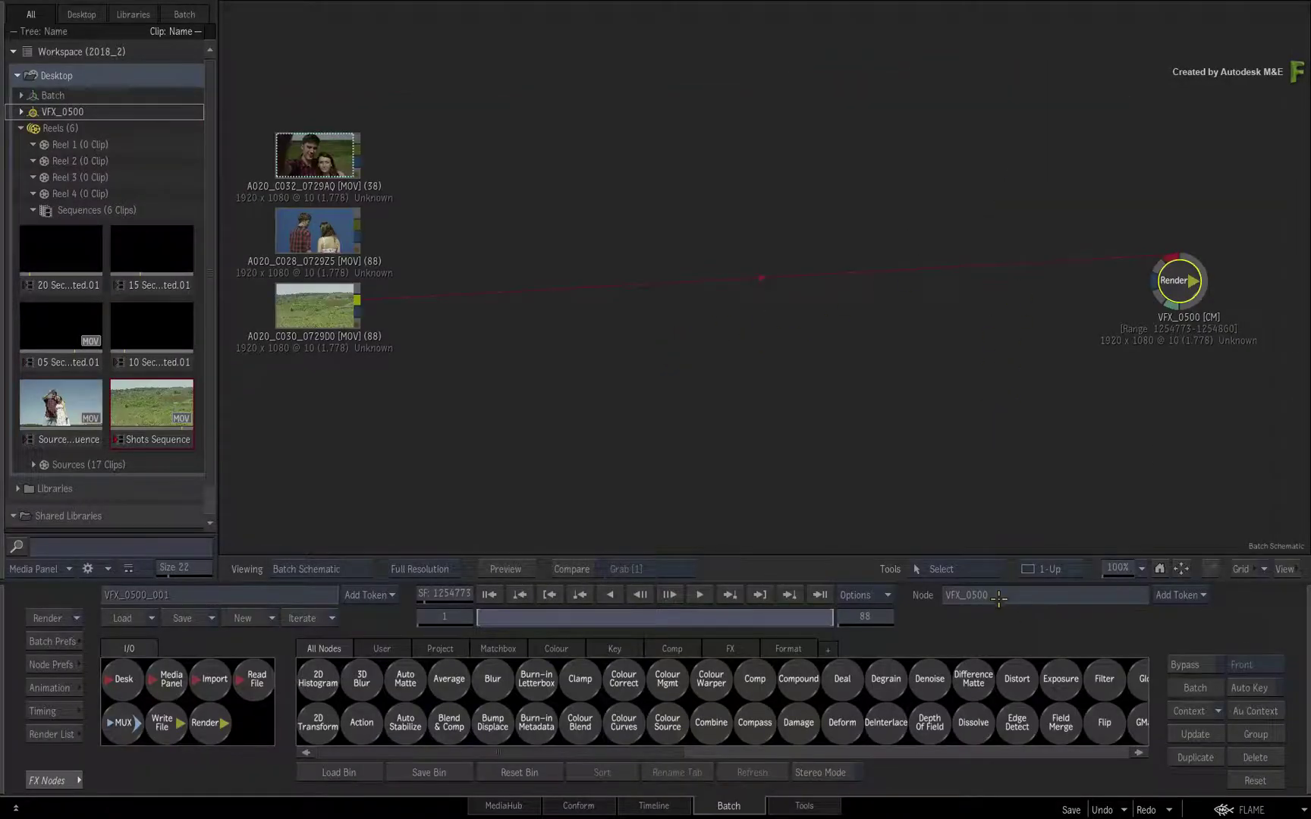
left_click(999, 597)
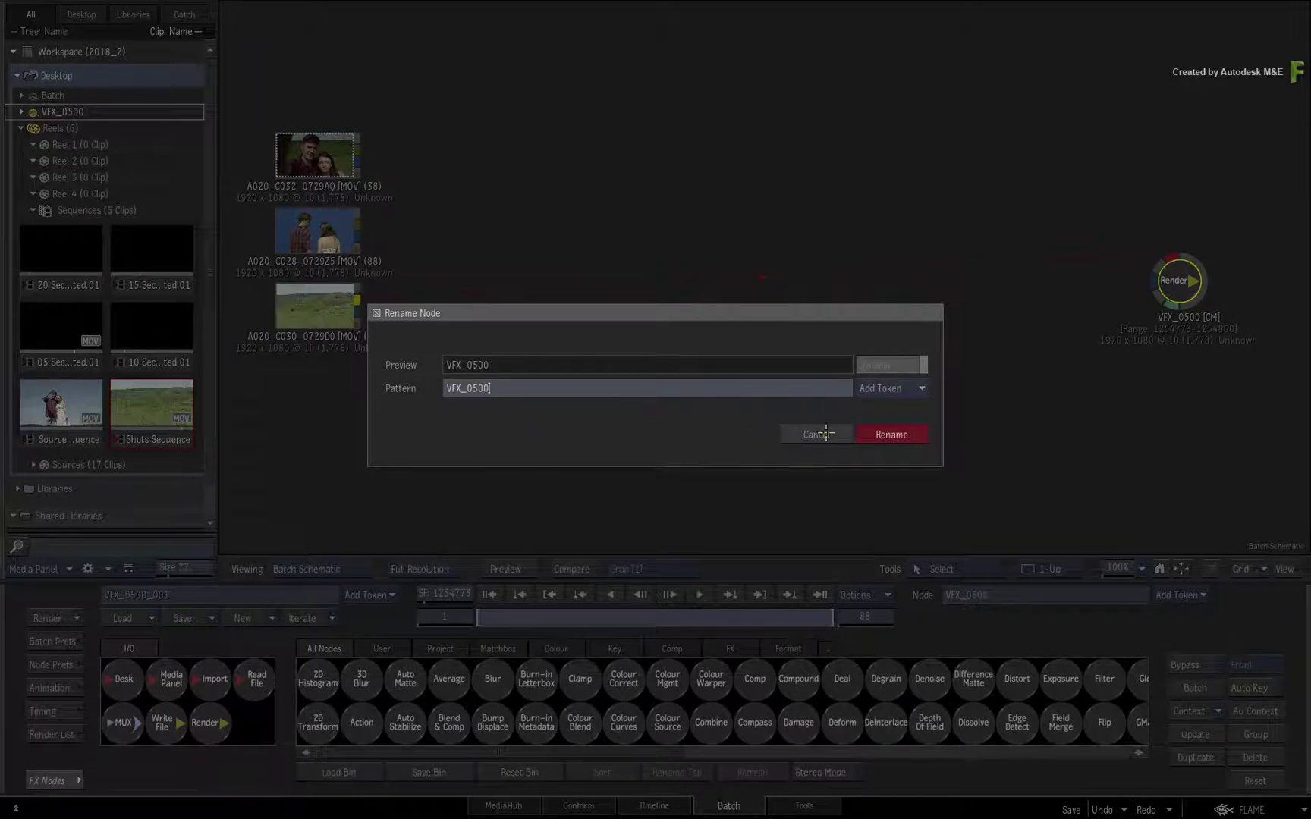
left_click(817, 434)
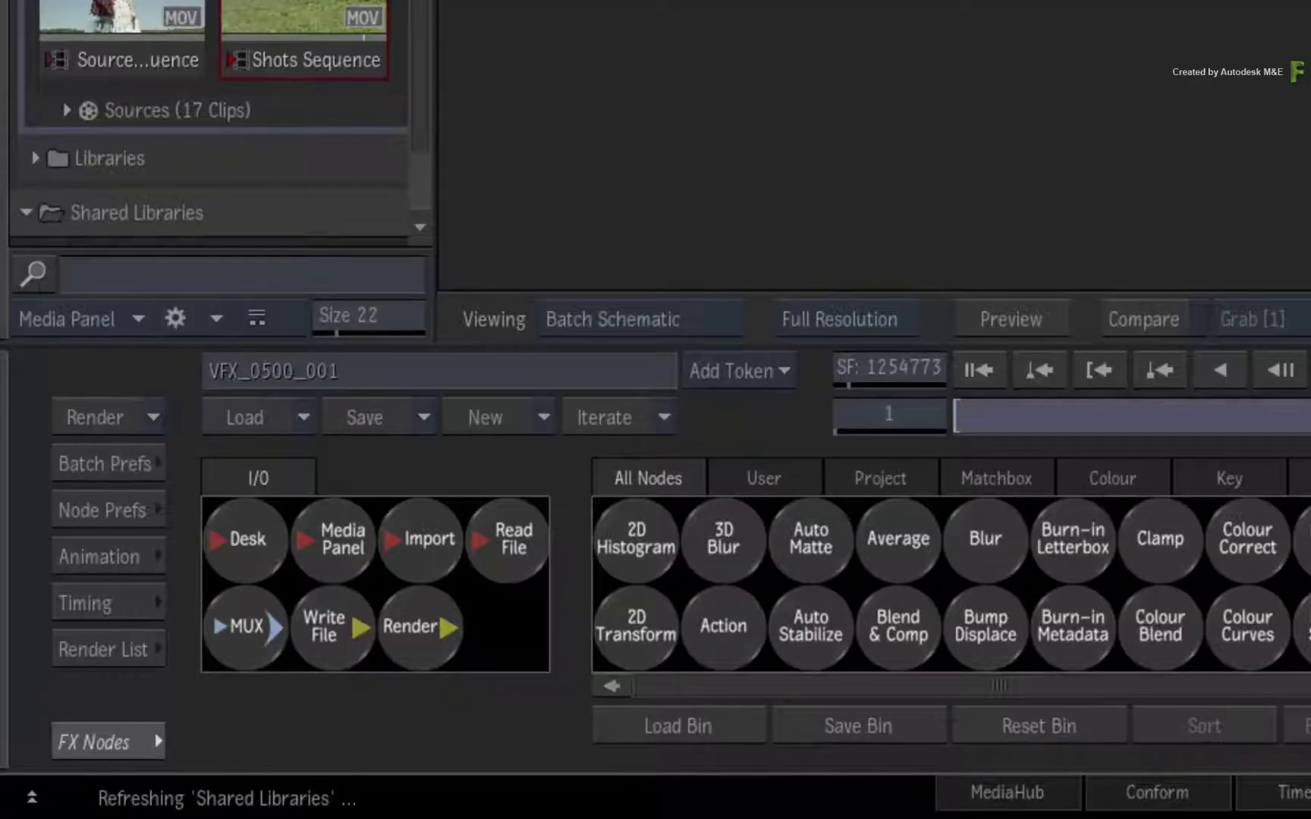
- Load and append the VFX_0500 setup from the Connected_Conform Batch_Setups folder
left_click(304, 416)
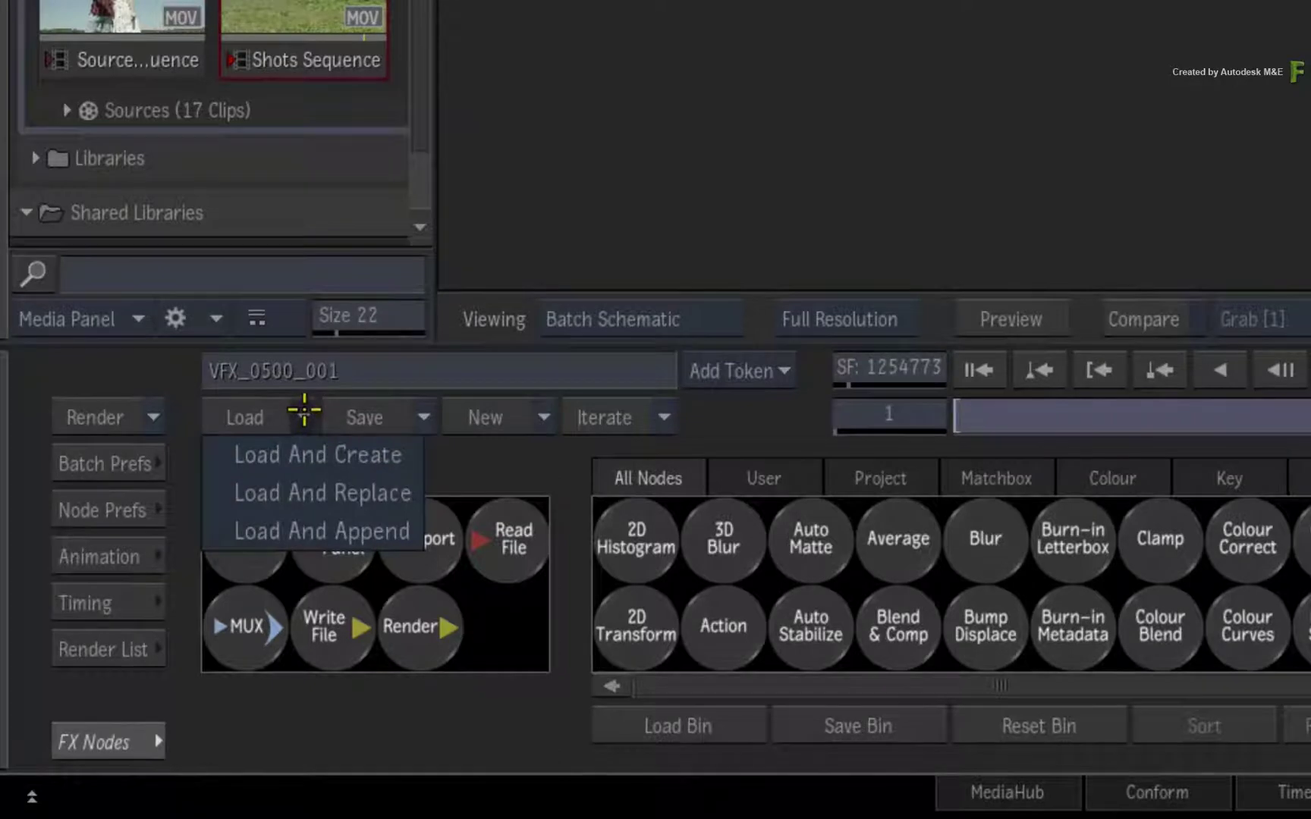
left_click(292, 529)
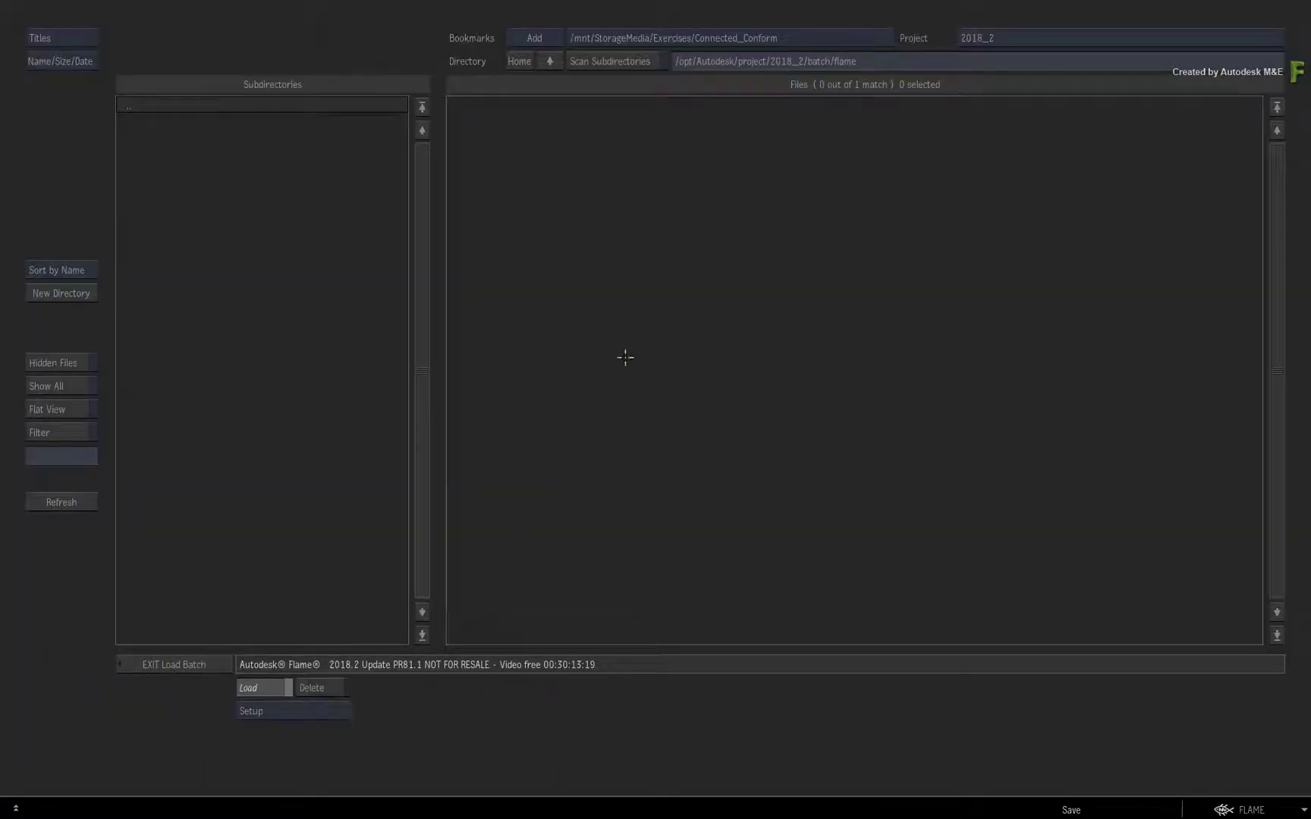
left_click(740, 36)
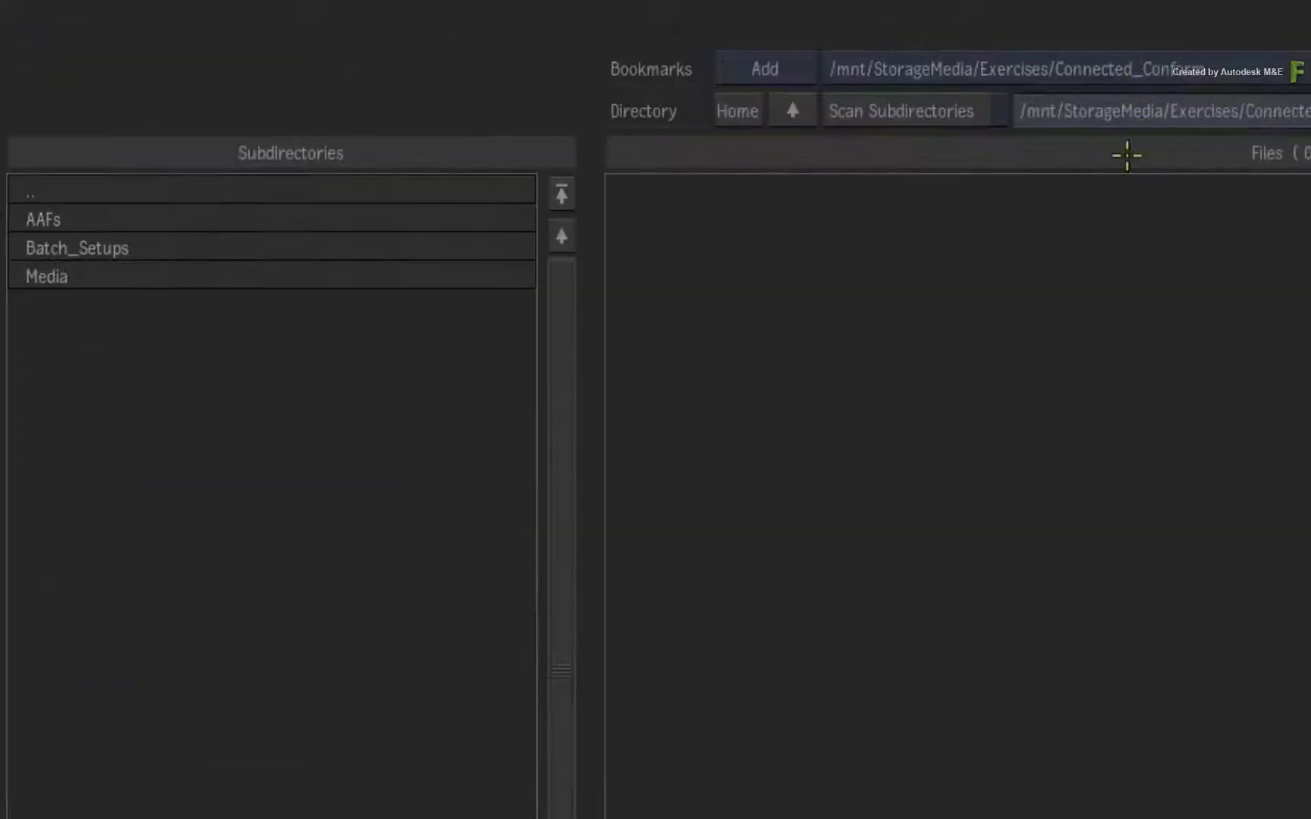
left_click(158, 248)
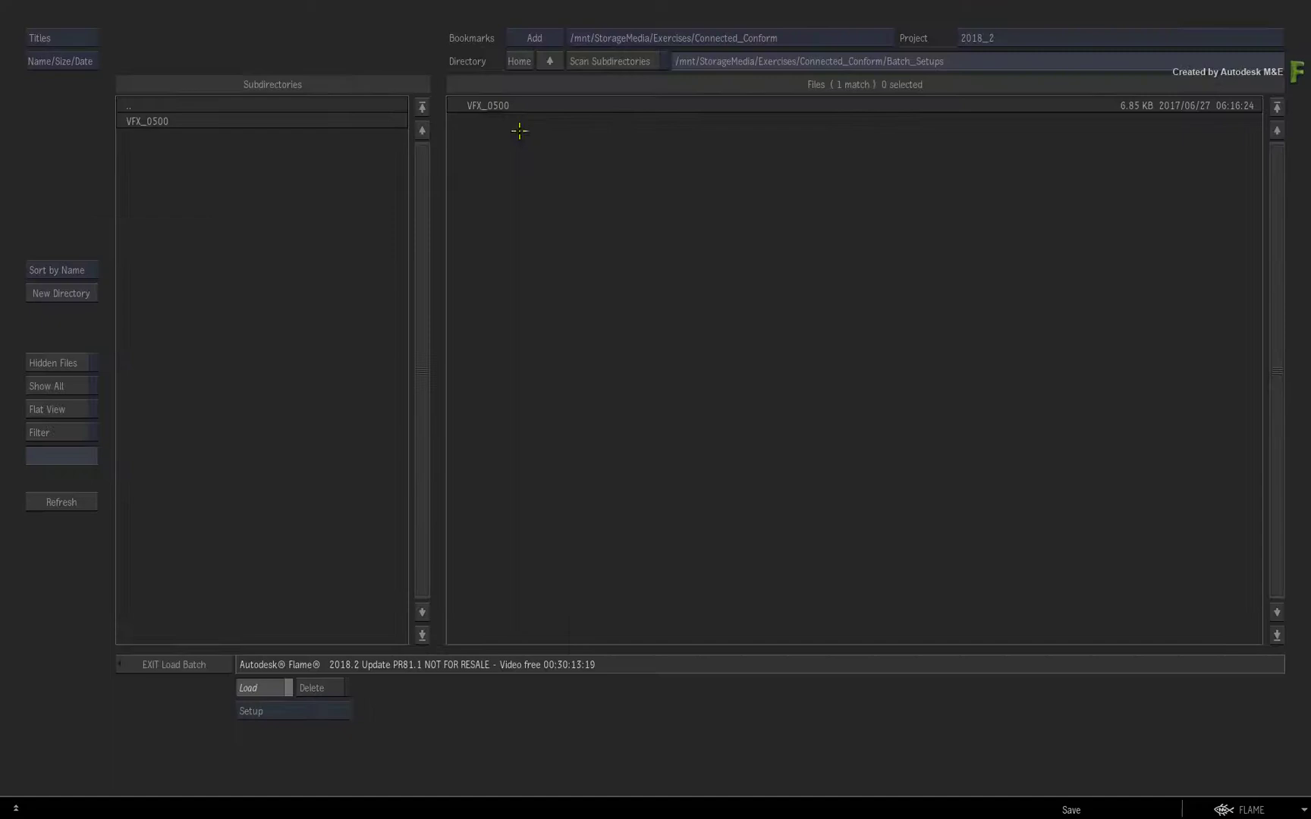
double_click(545, 105)
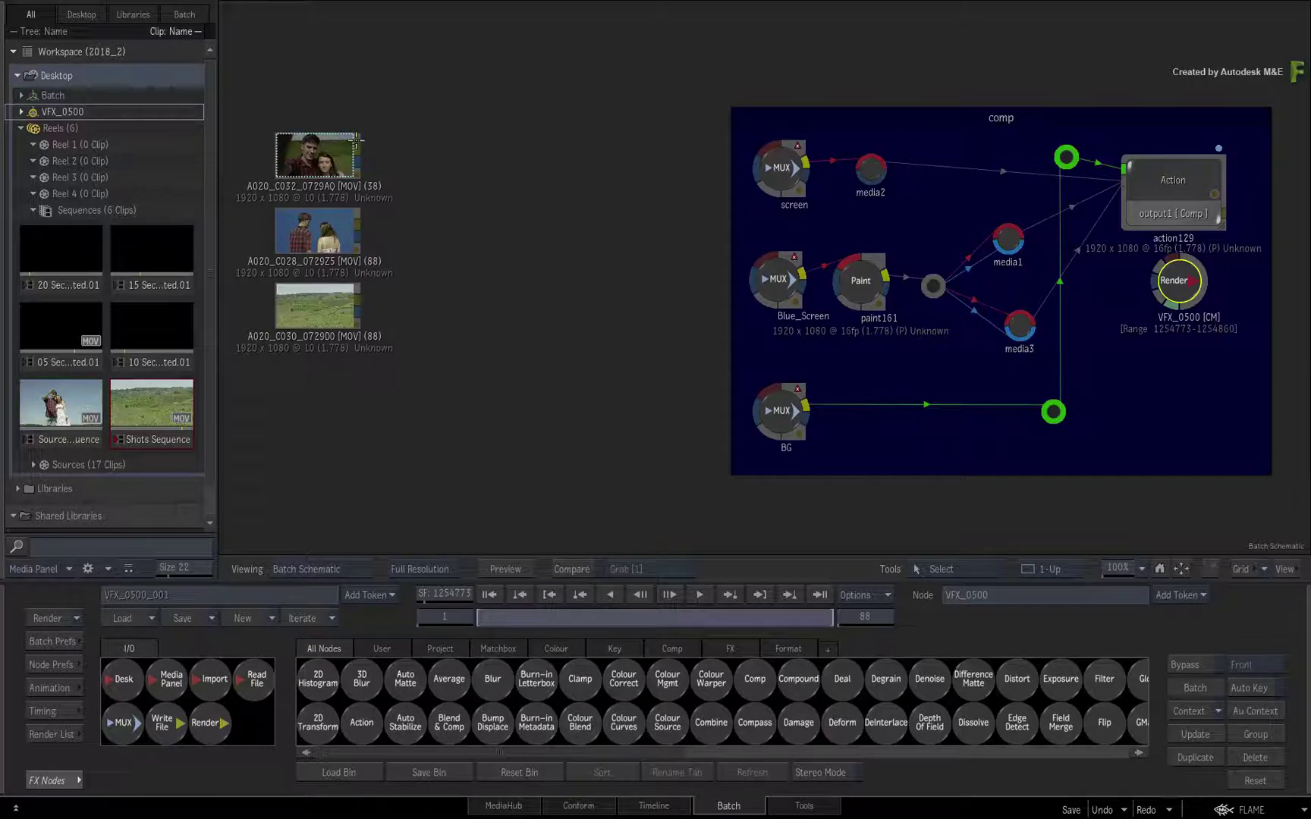
- Connect C032, C028 and C030 to the screen, Blue_Screen and BG MUX inputs
left_click_drag(356, 138, 766, 163)
left_click_drag(357, 223, 766, 262)
left_click_drag(357, 300, 772, 384)
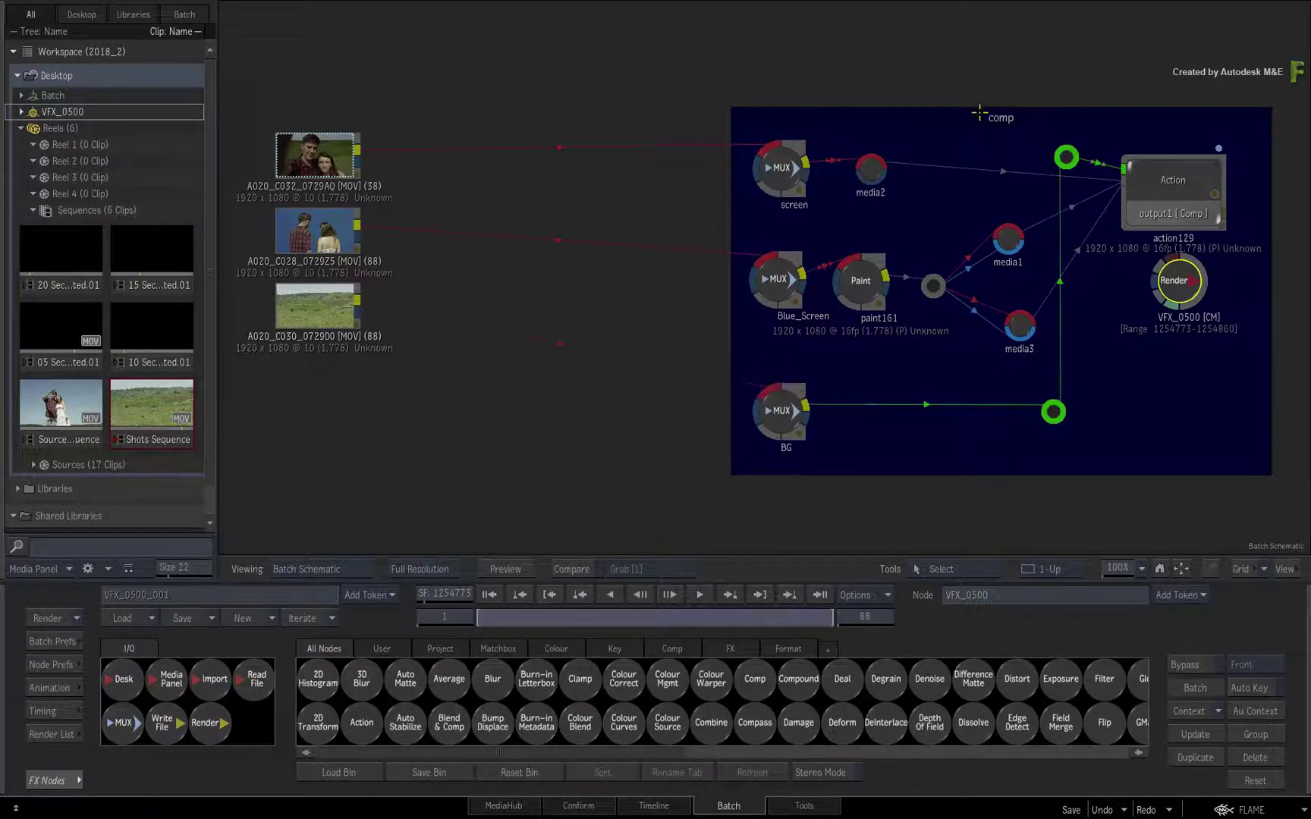
- Reposition the comp group and Render node, and link action129 to the Render node
left_click_drag(980, 111, 721, 103)
left_click_drag(935, 275, 1120, 214)
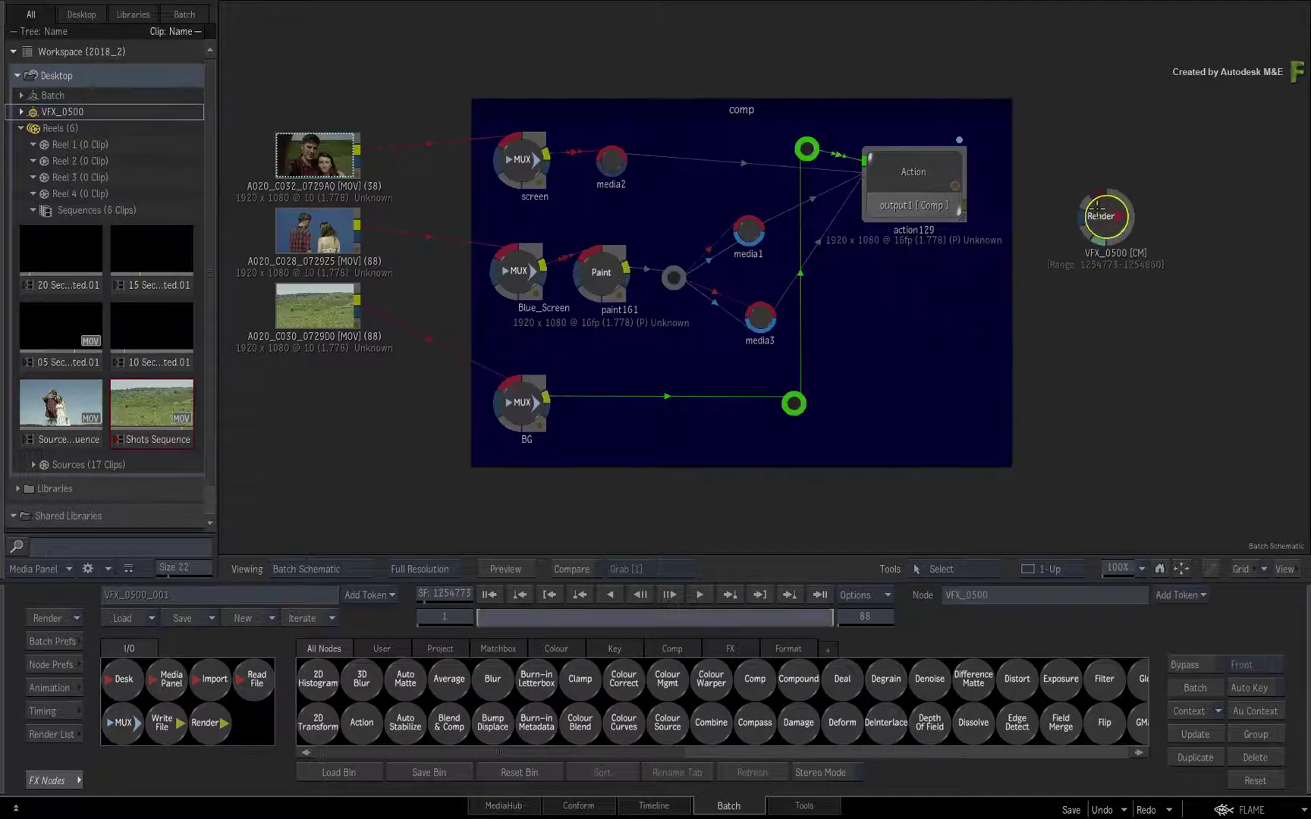
left_click_drag(964, 205, 1076, 229)
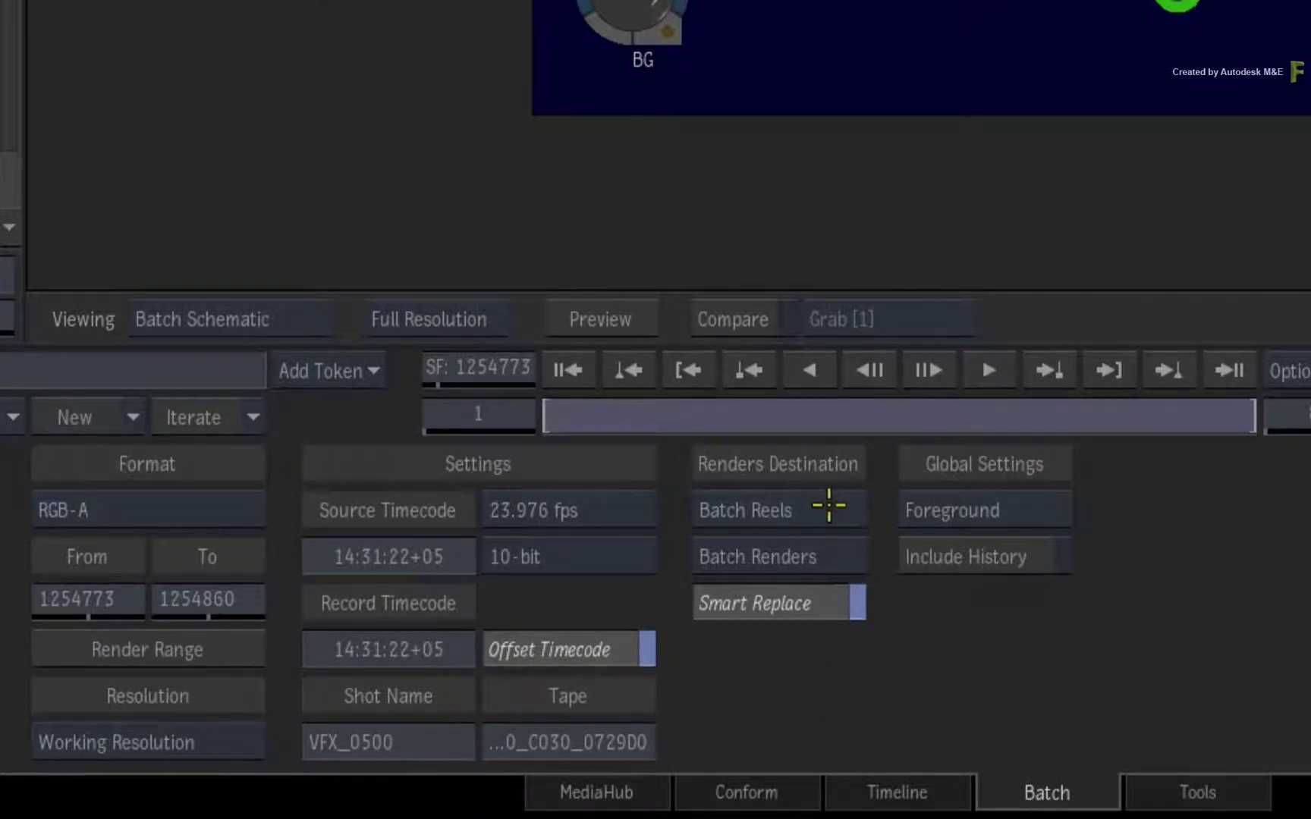
- Keep output on Batch Reels and Batch Renders, leave Smart Replace on, and render VFX_0500
left_click(830, 508)
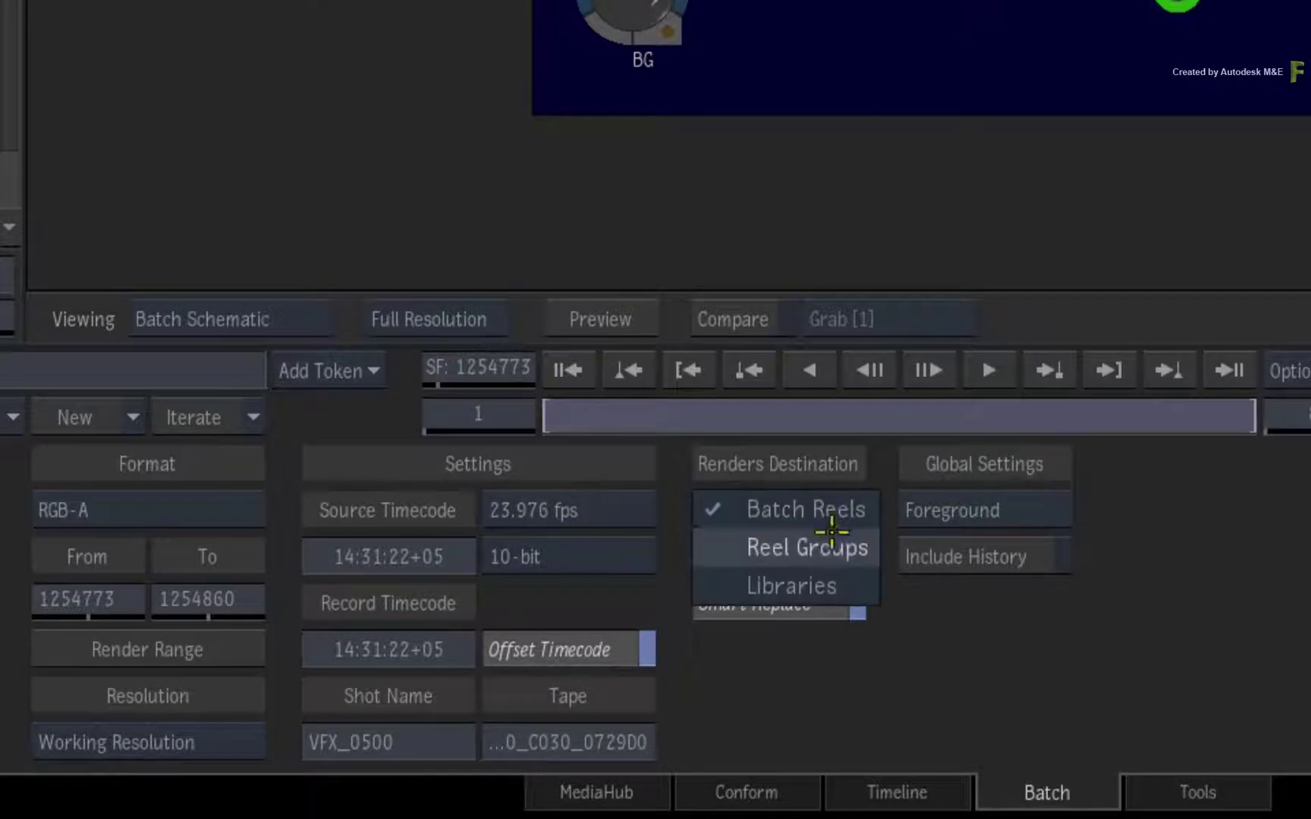
left_click(831, 512)
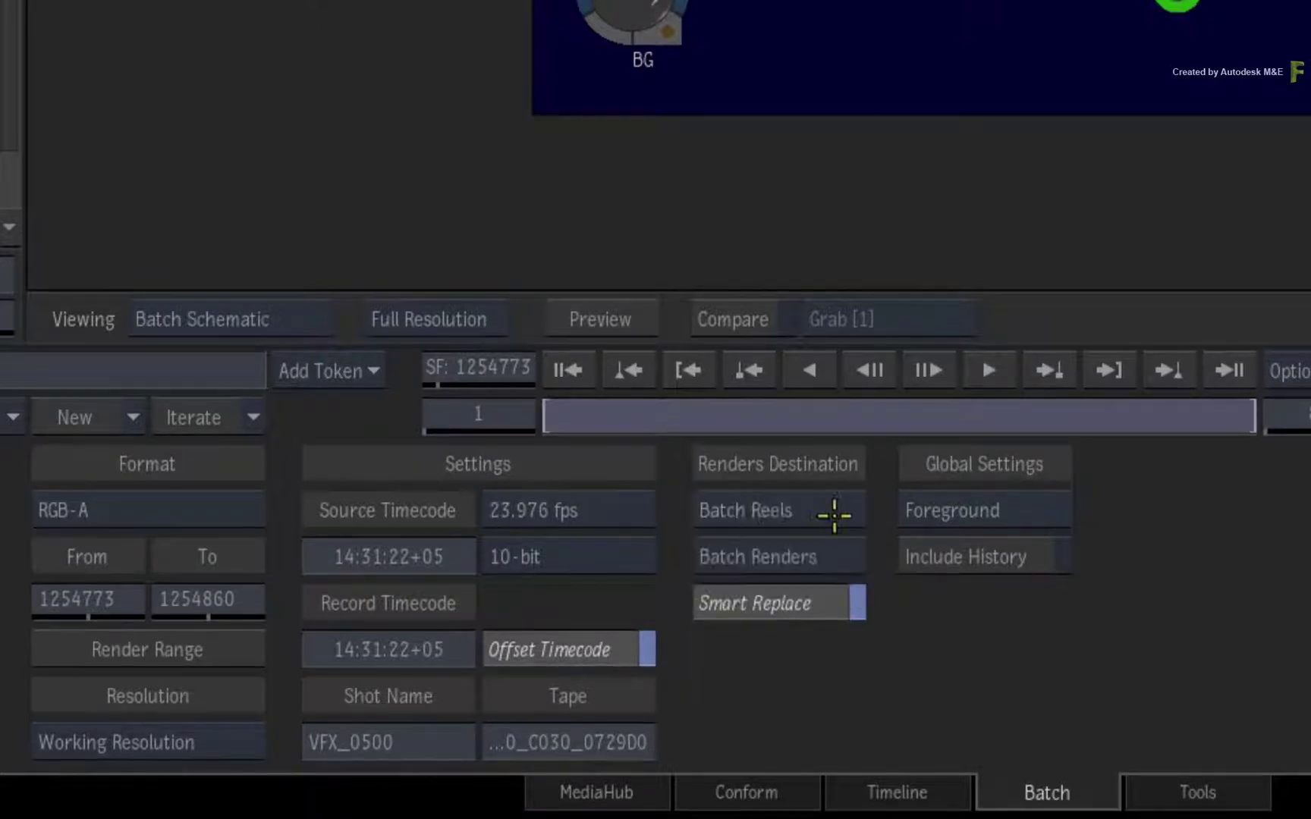
left_click(827, 555)
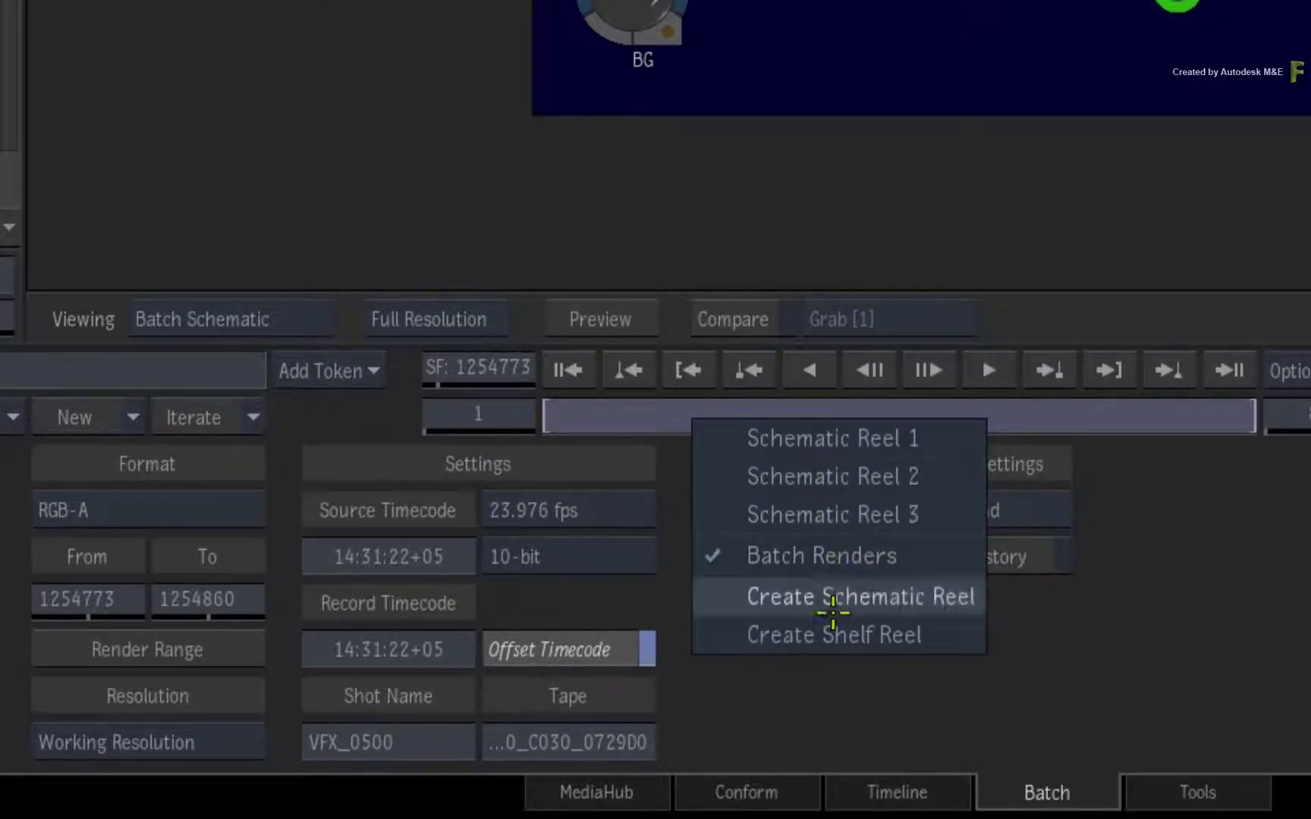
left_click(850, 555)
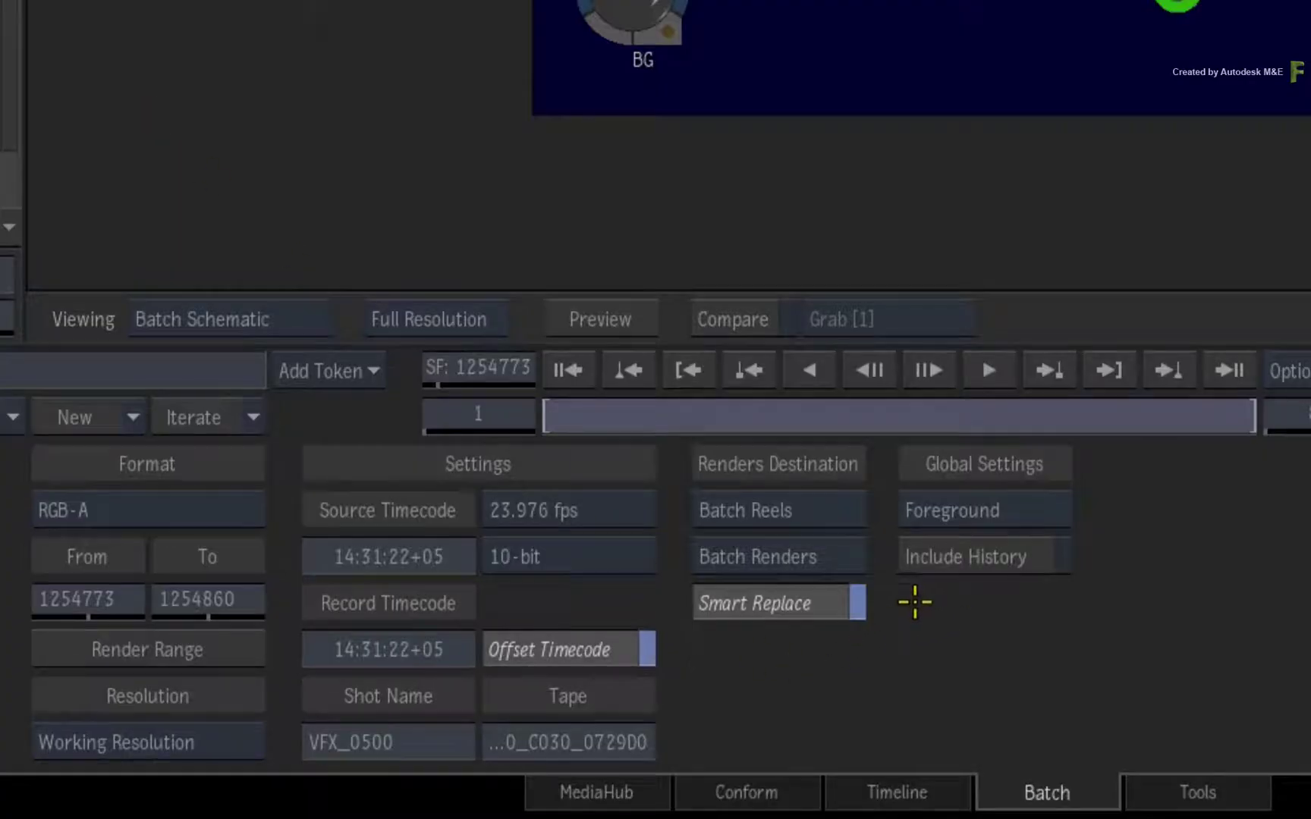
left_click(828, 601)
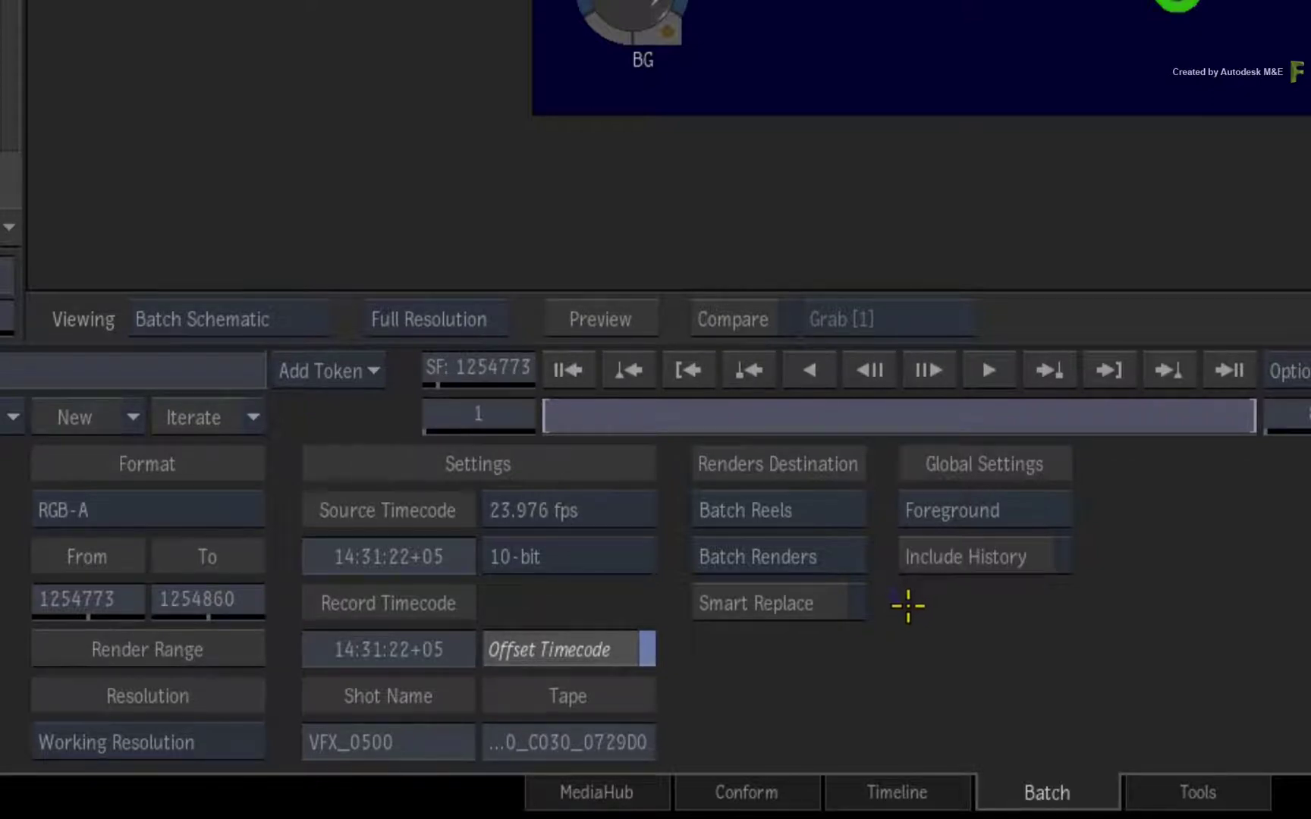
left_click(823, 602)
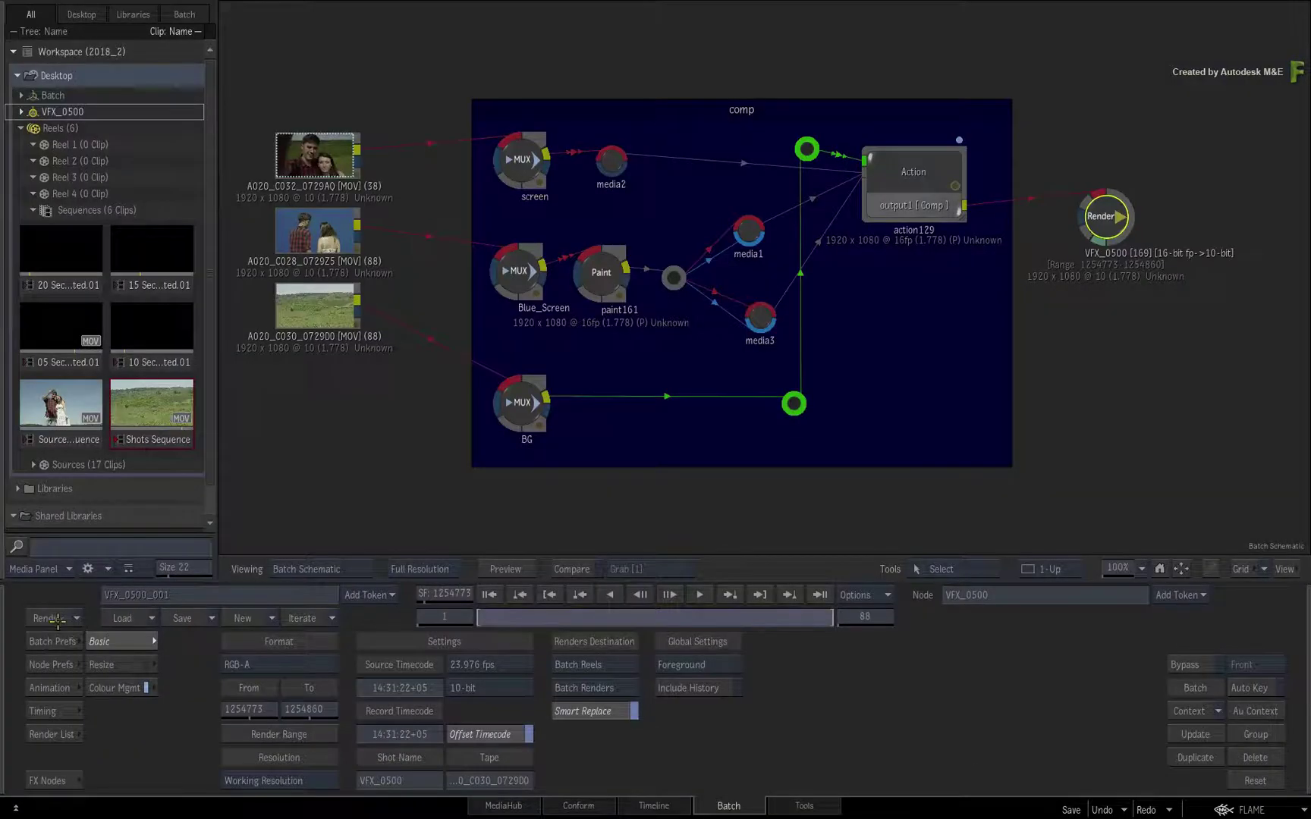
left_click(57, 620)
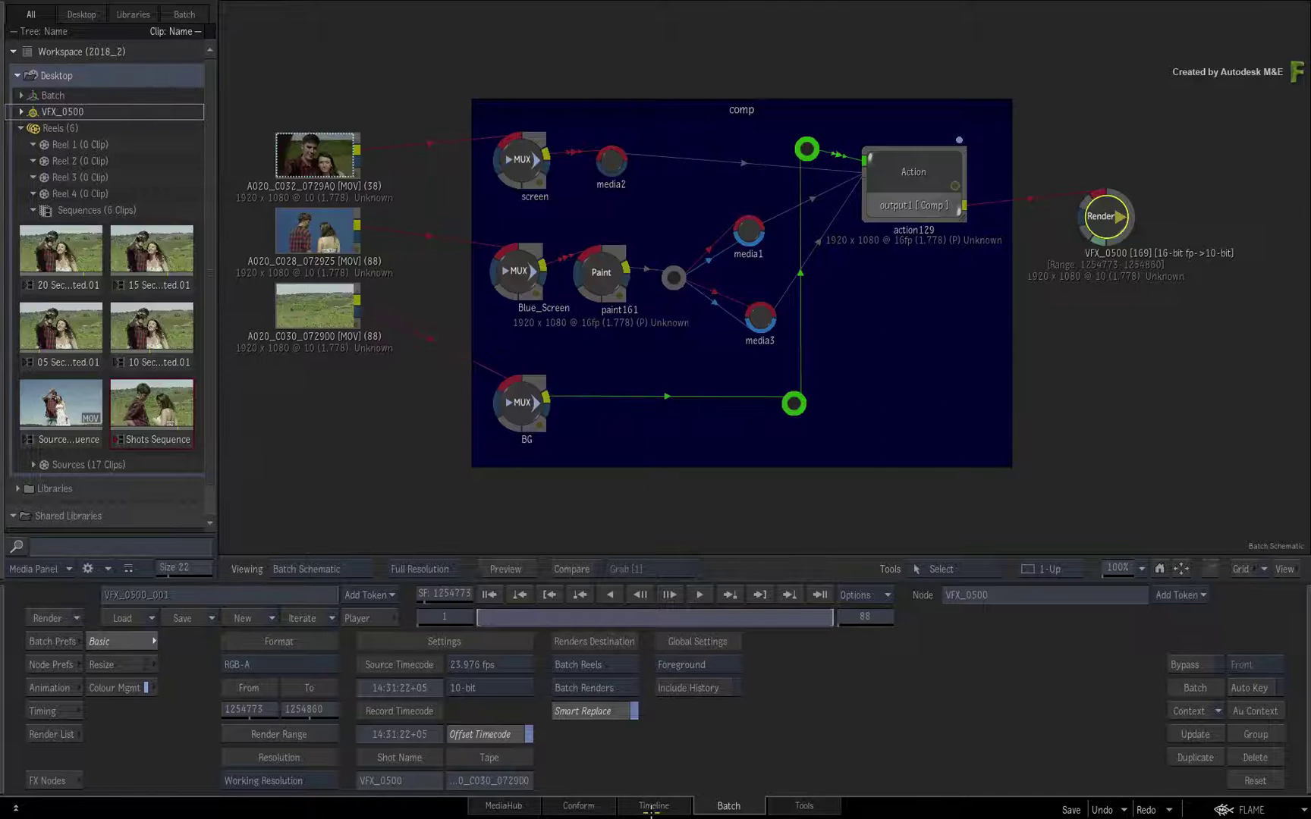
- Review the new VFX_0500 shot in the Shots Sequence and the 10 Secs.Exported.01 cut
key("ctrl+3")
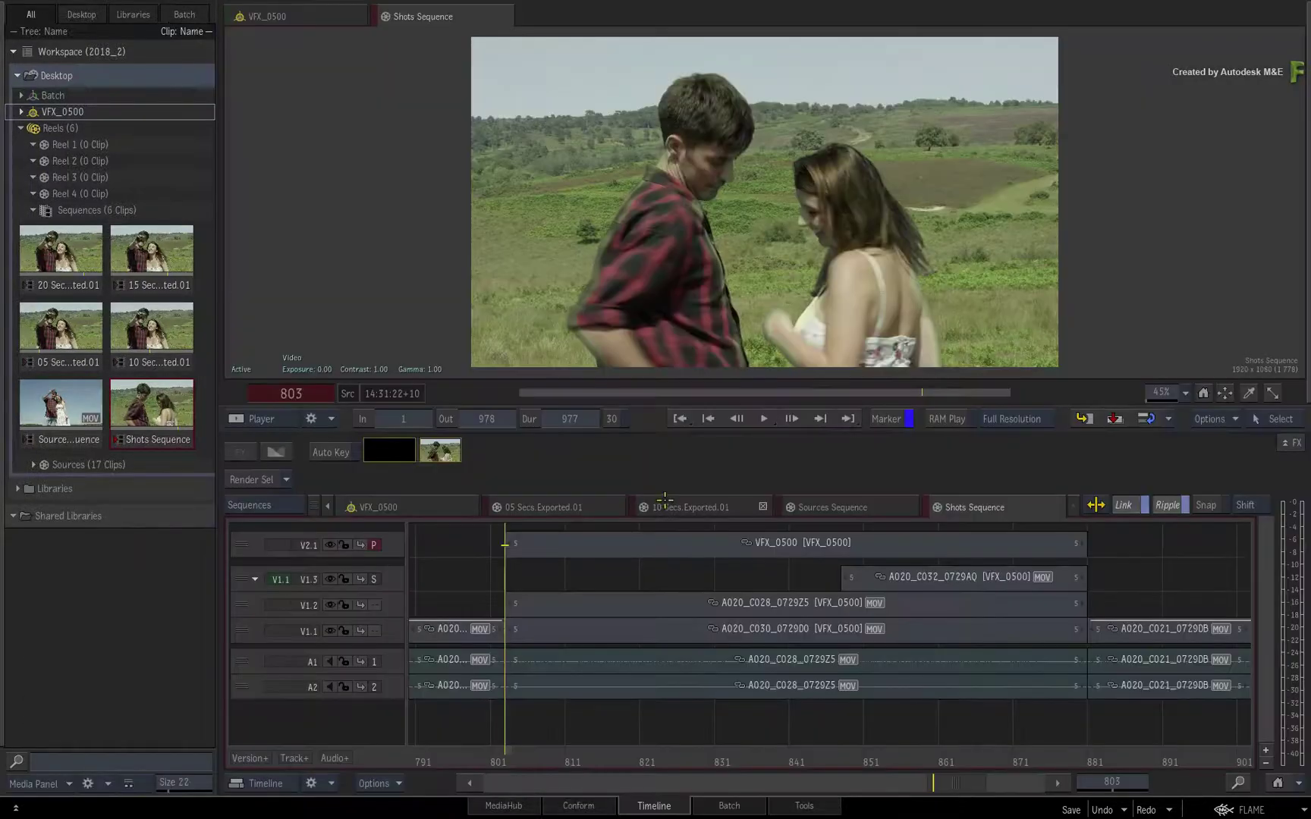
left_click_drag(585, 757, 942, 725)
left_click(952, 543)
left_click(1278, 782)
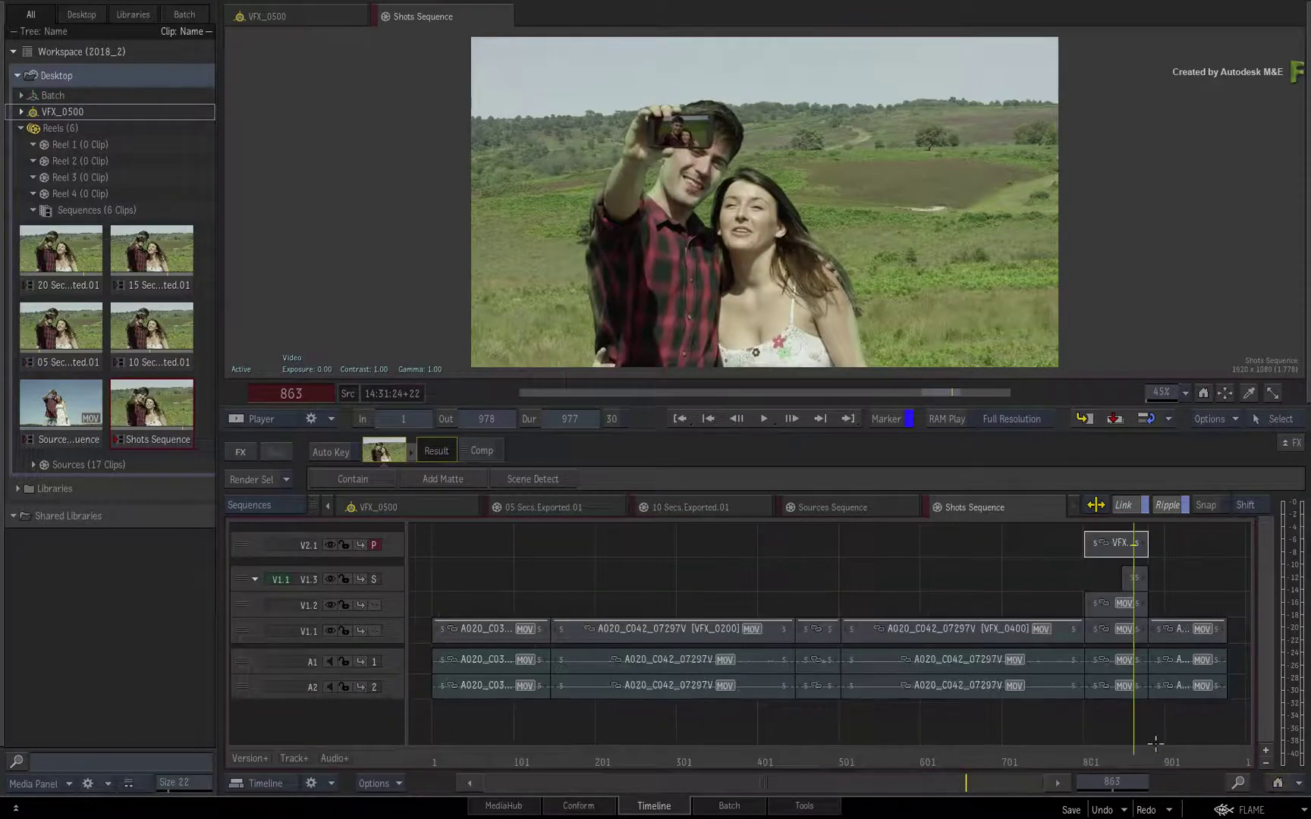
left_click(671, 516)
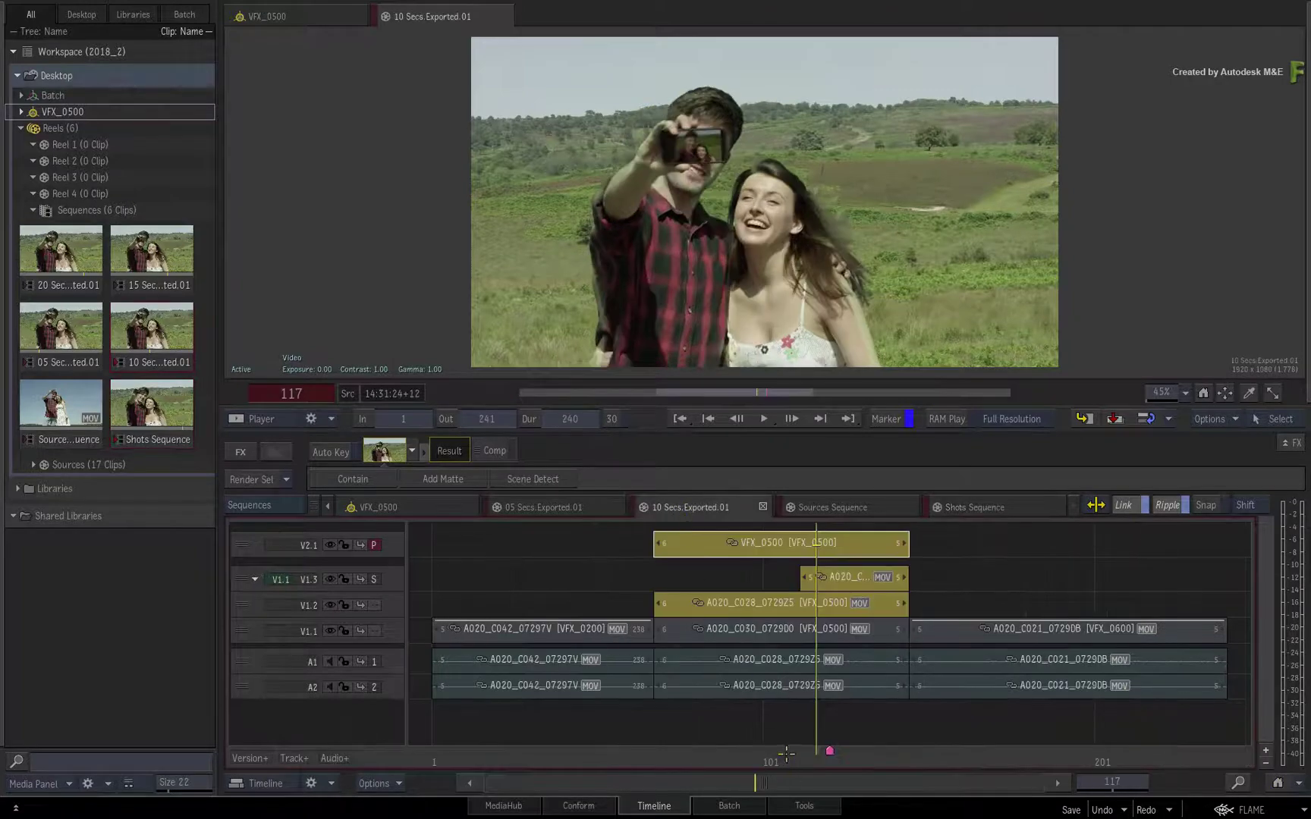
left_click_drag(787, 752, 832, 751)
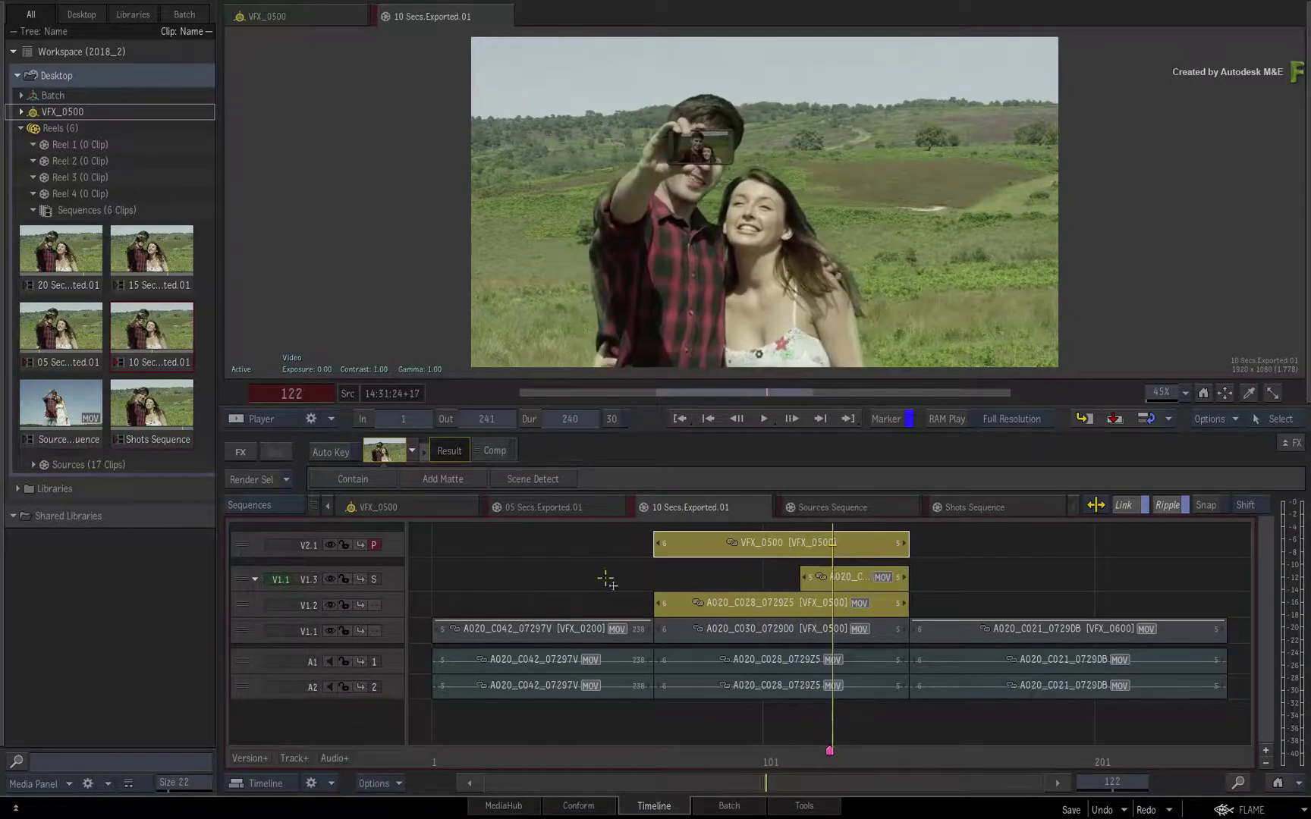
- From 05 Secs.Exported.01, jump to VFX_0500's connected segment in 15 Secs.Exported.01 and scrub it
left_click(532, 516)
left_click_drag(615, 755, 653, 751)
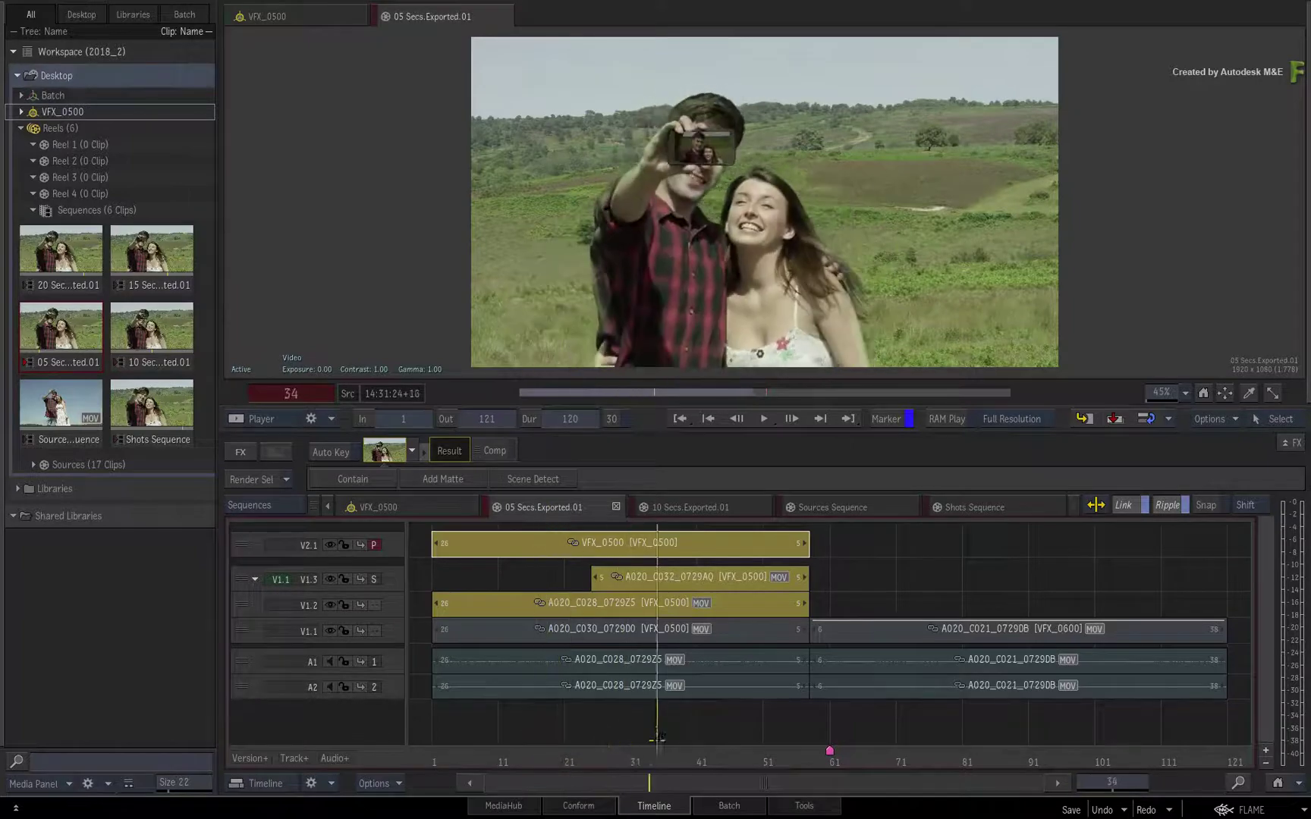
right_click(712, 548)
mouse_move(808, 651)
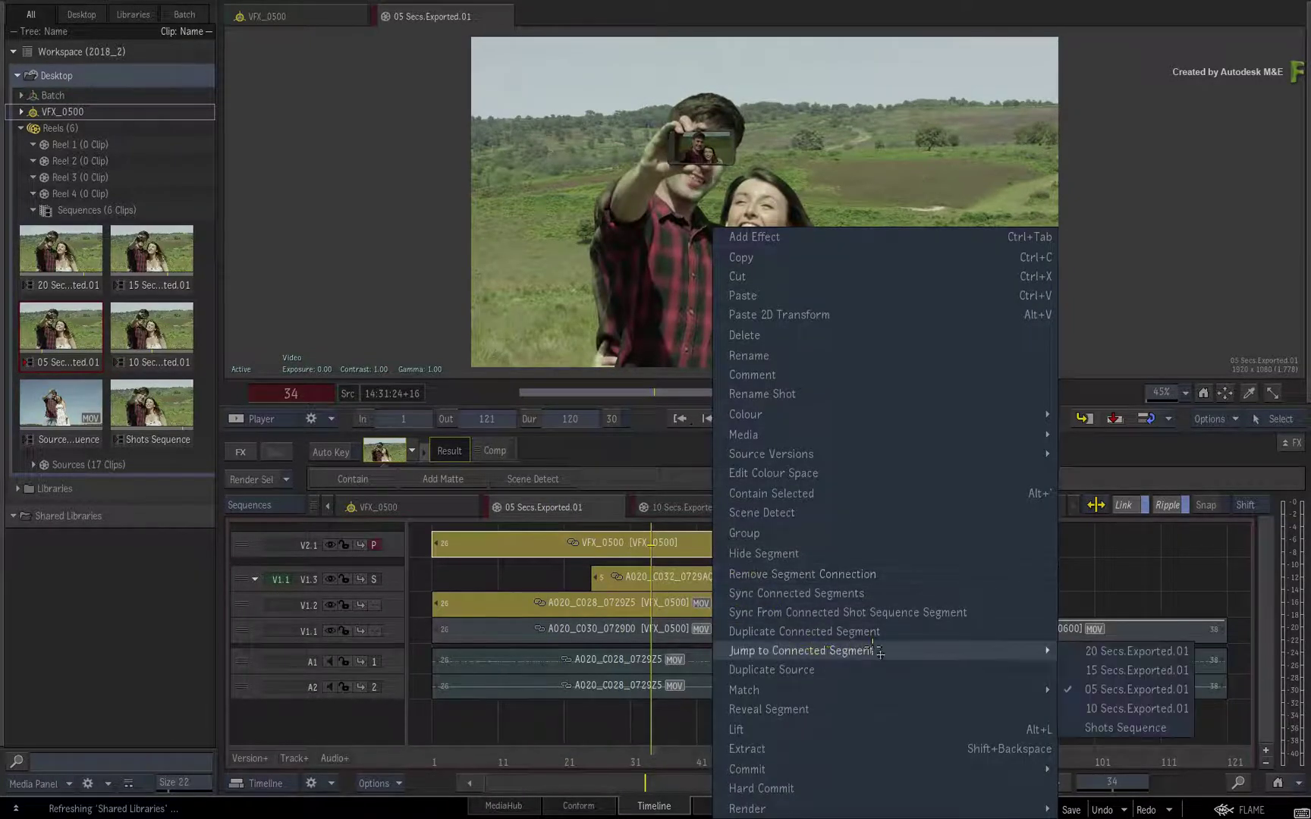
left_click(1075, 670)
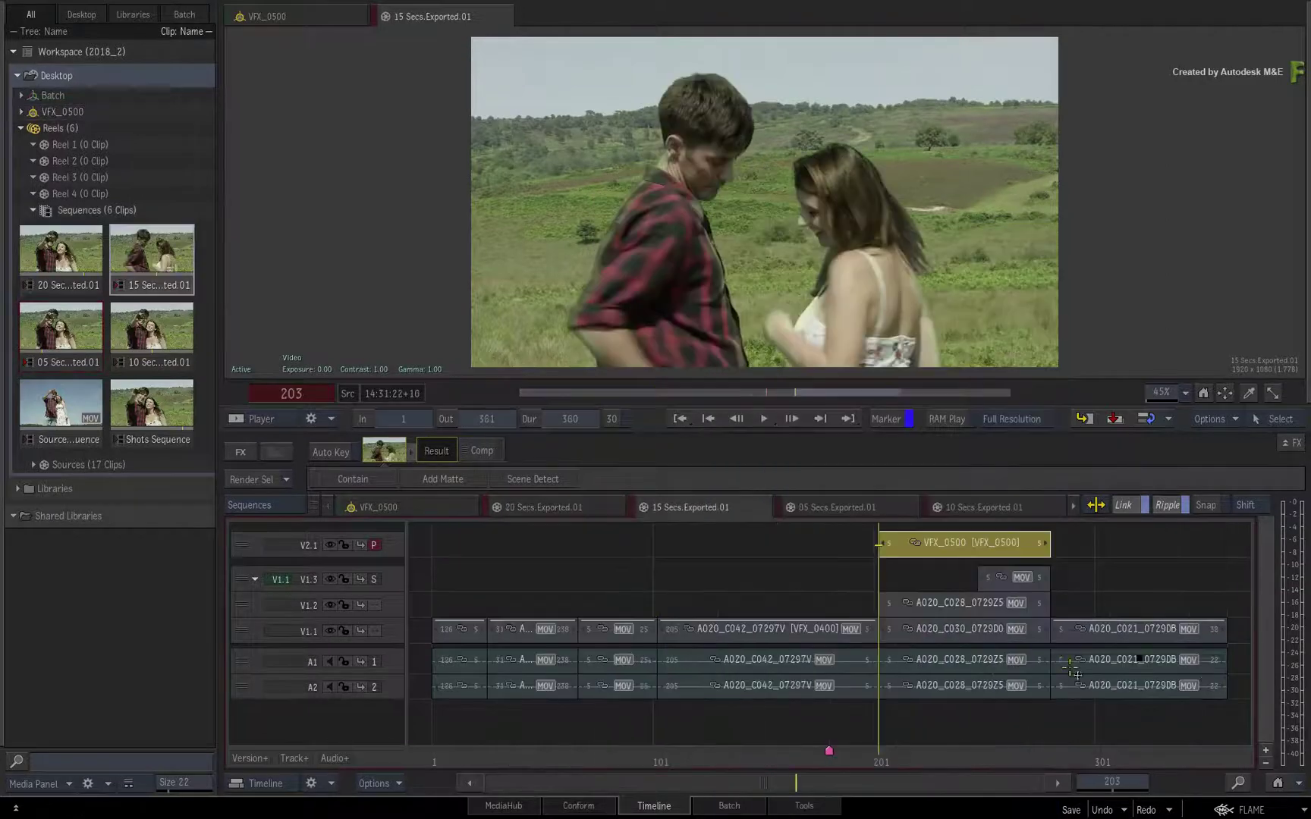
left_click_drag(910, 754, 985, 748)
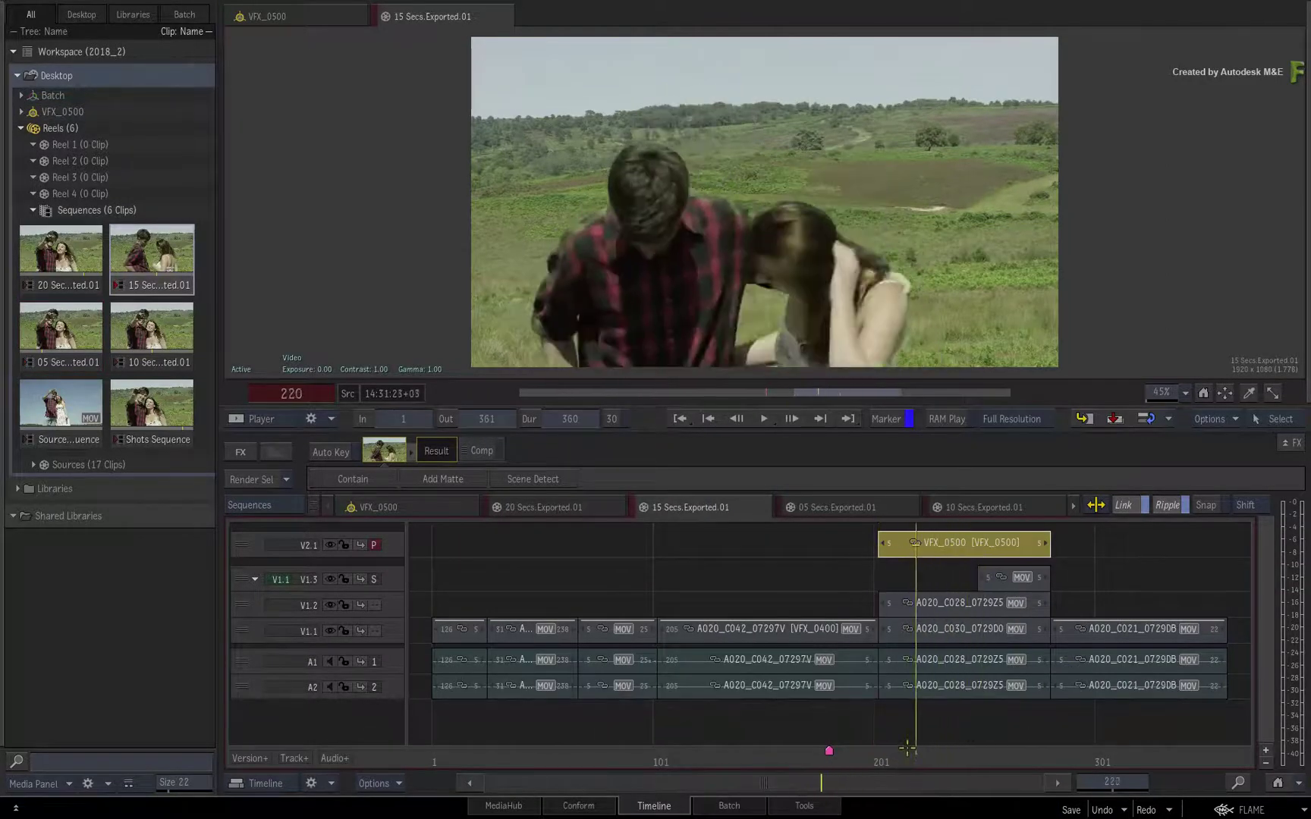
left_click_drag(908, 748, 959, 708)
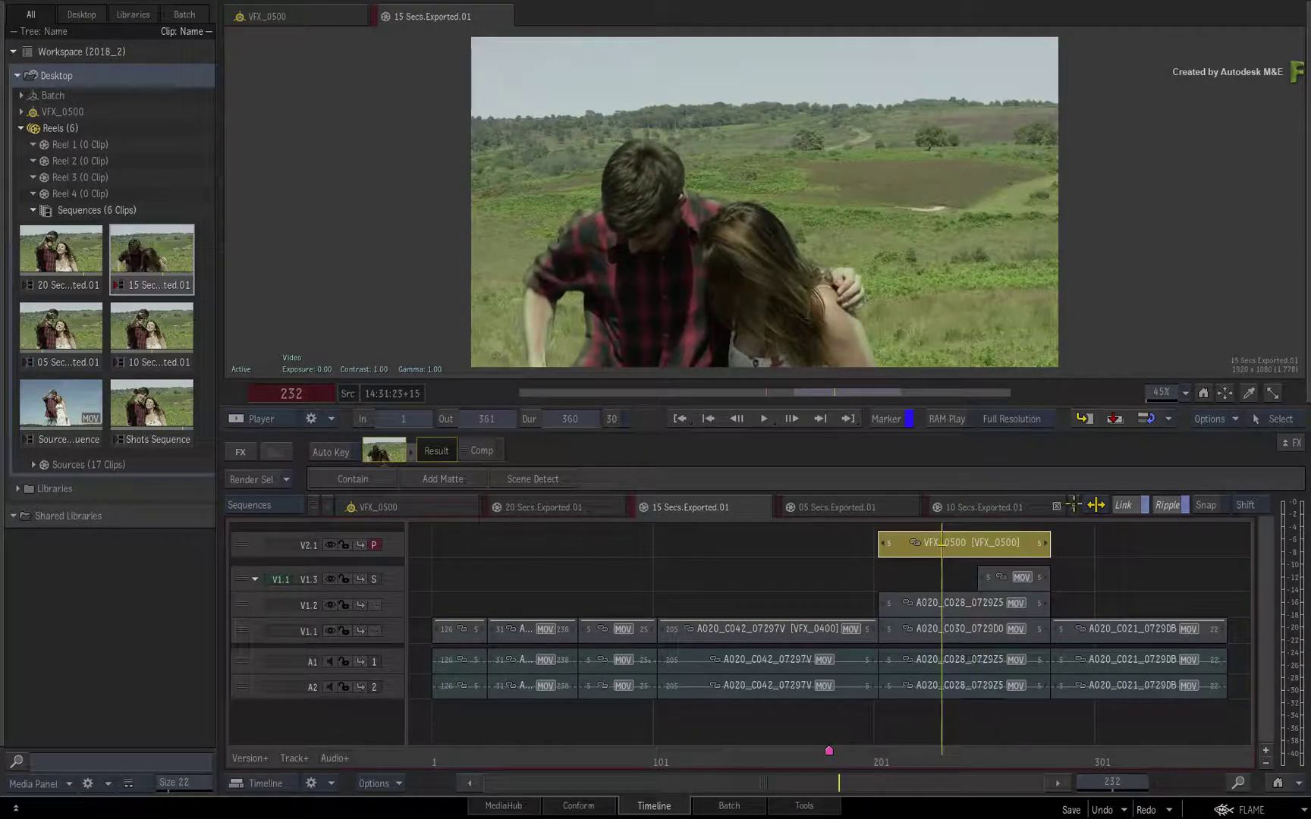
- Copy the clip's 2D Transform onto the VFX_0500 shot and sync its connected segments
left_click(1056, 506)
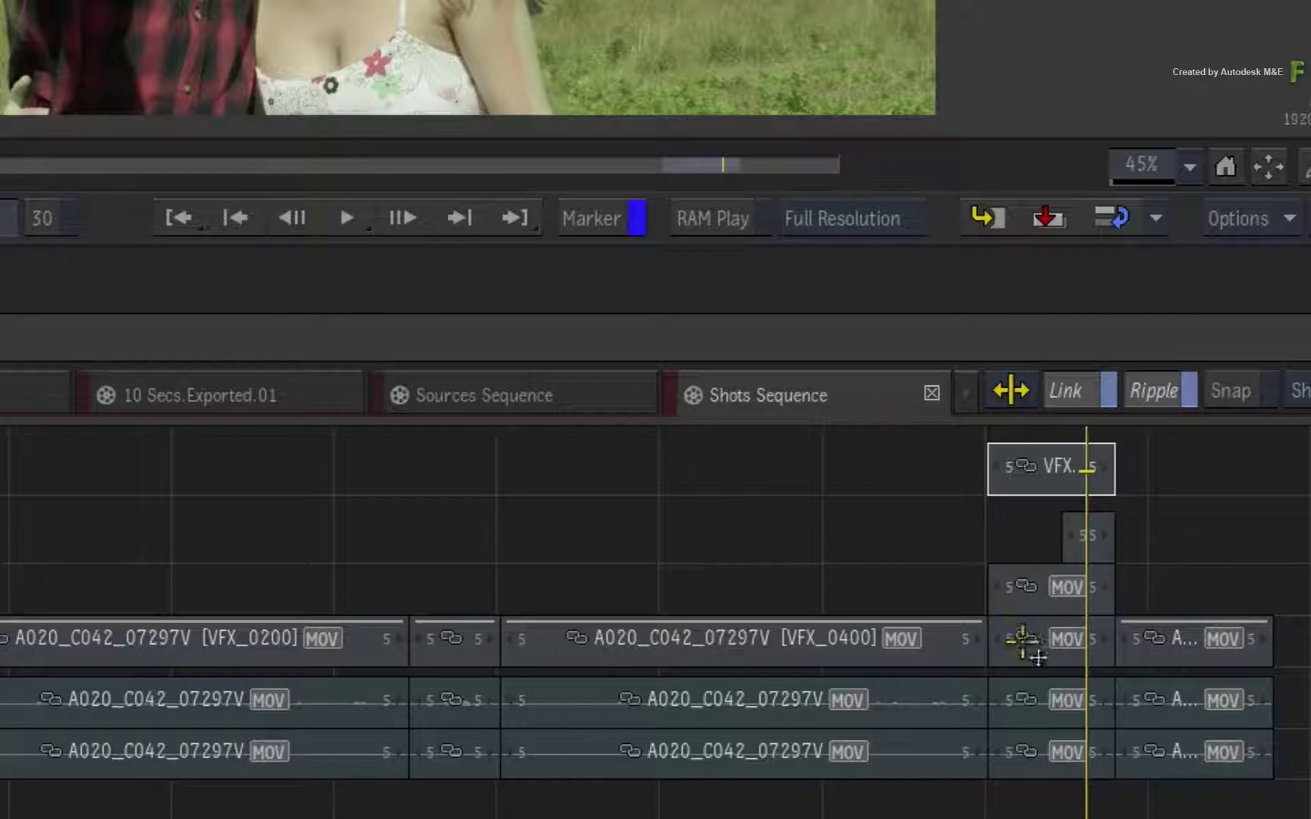
left_click(1184, 641)
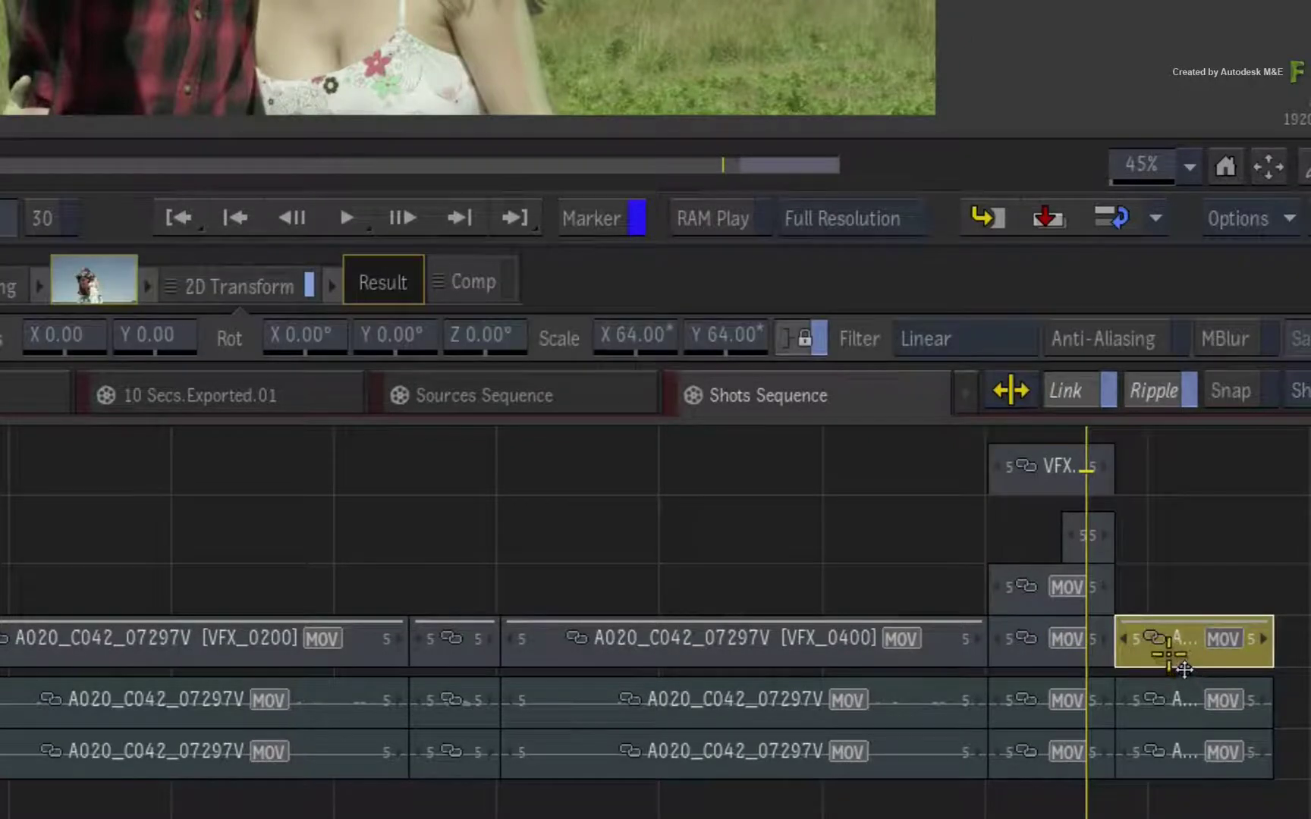
mouse_move(236, 289)
left_mouse_down()
mouse_move(424, 518)
mouse_move(596, 522)
mouse_move(1081, 459)
mouse_move(1038, 486)
mouse_move(1052, 485)
left_mouse_up()
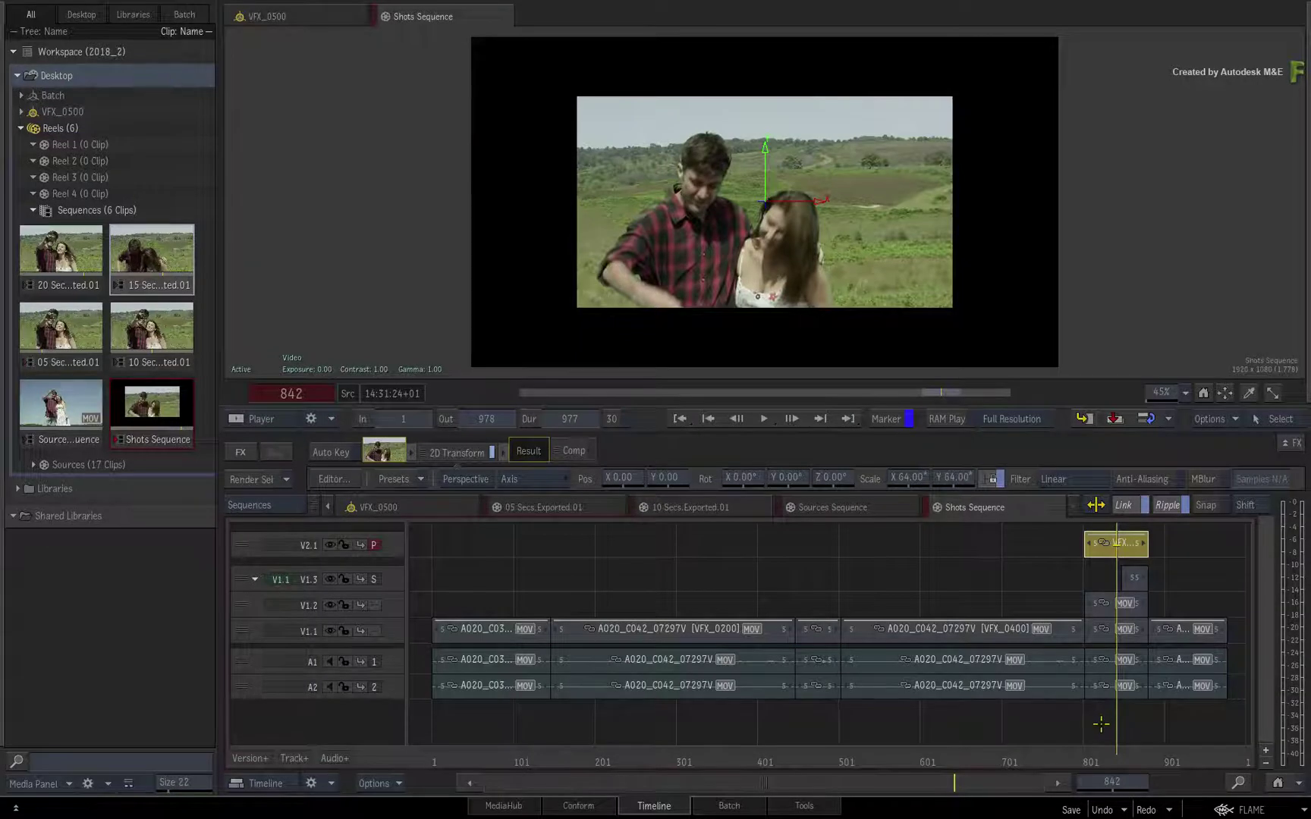
right_click(1133, 546)
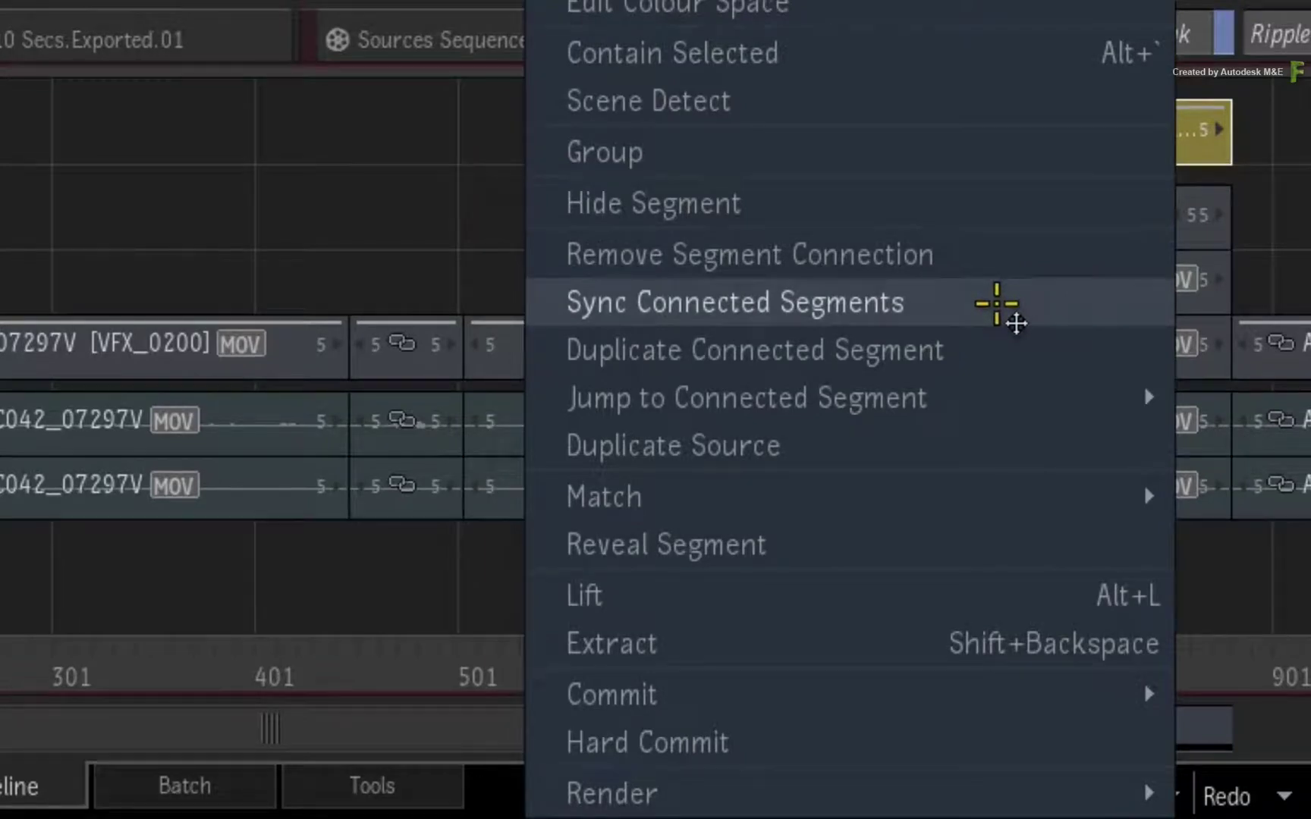
left_click(996, 303)
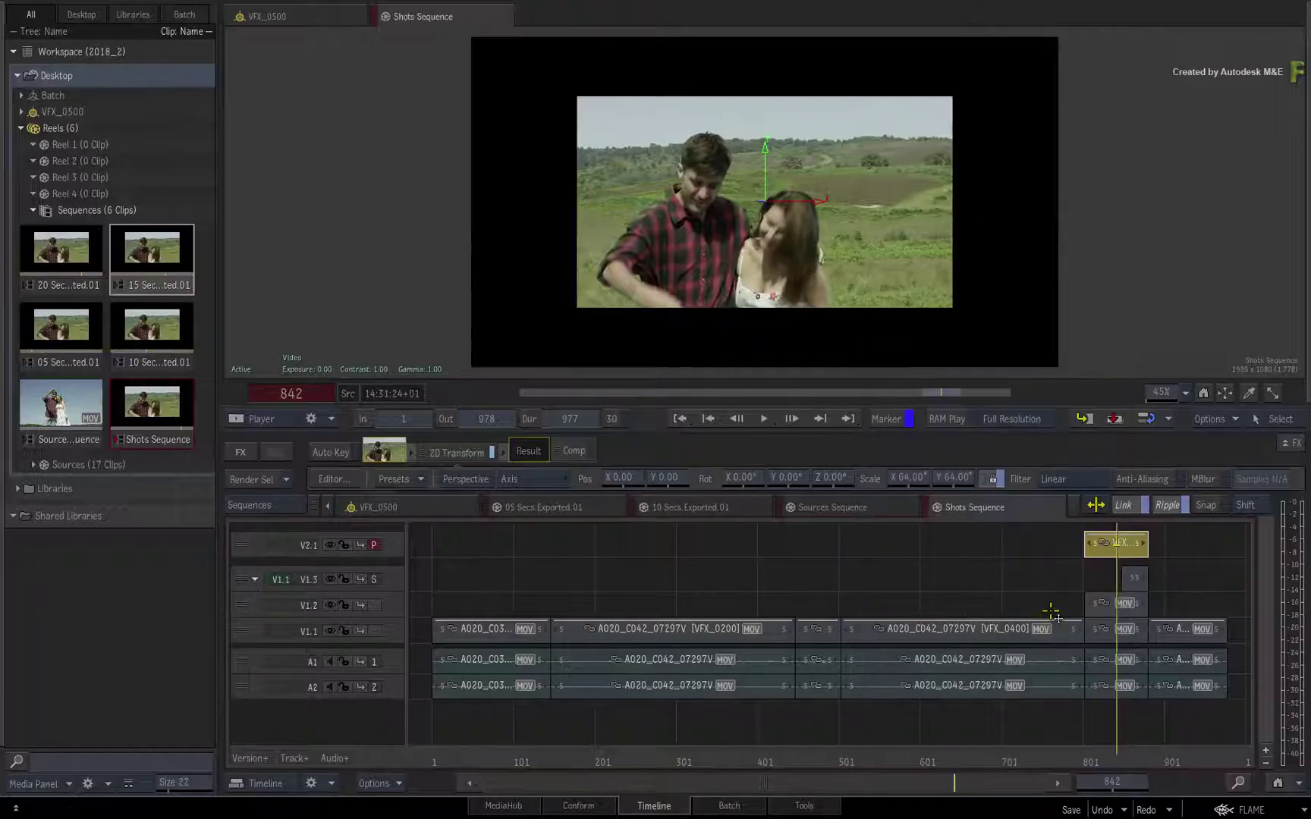
- Jump to the connected VFX_0500 segment in 15 Secs.Exported.01 and check the scaled-down picture
right_click(1130, 560)
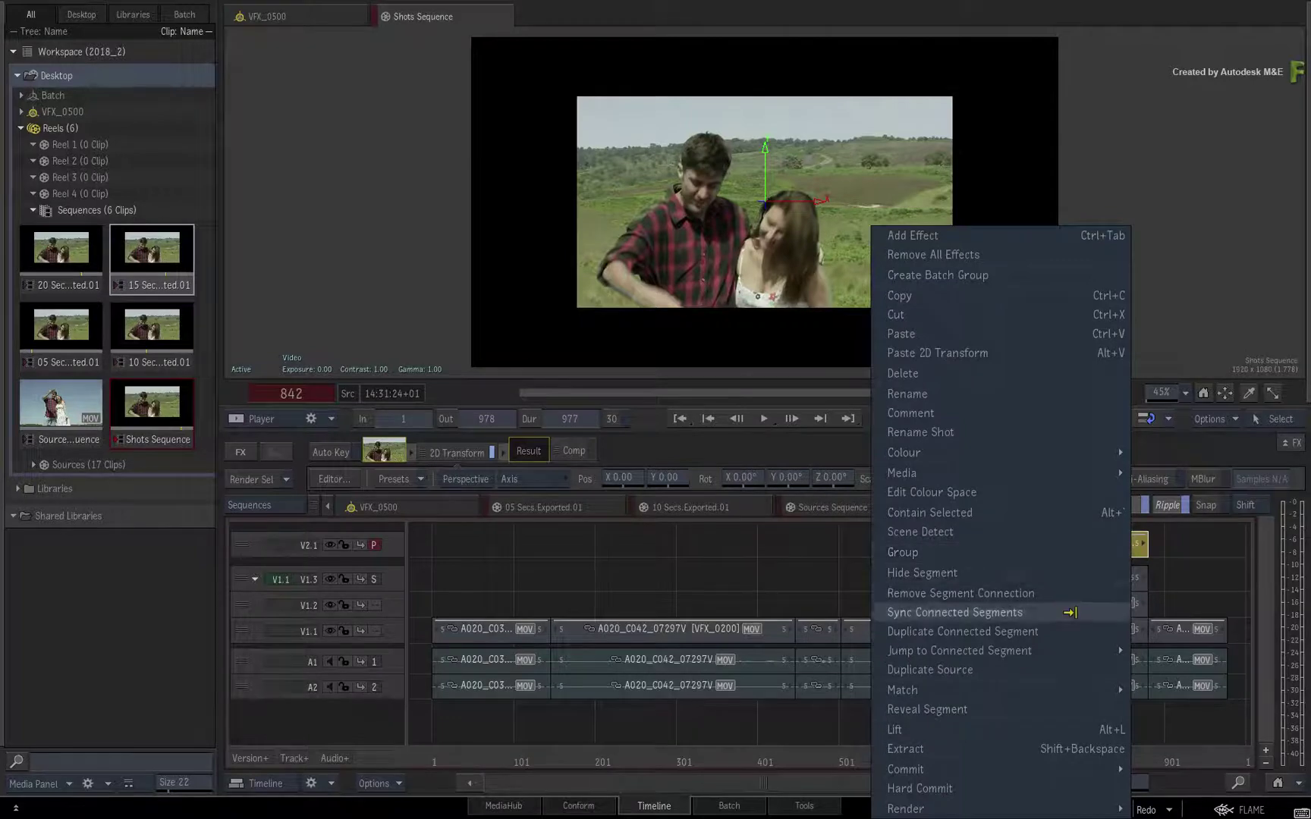
mouse_move(1070, 648)
left_click(1161, 671)
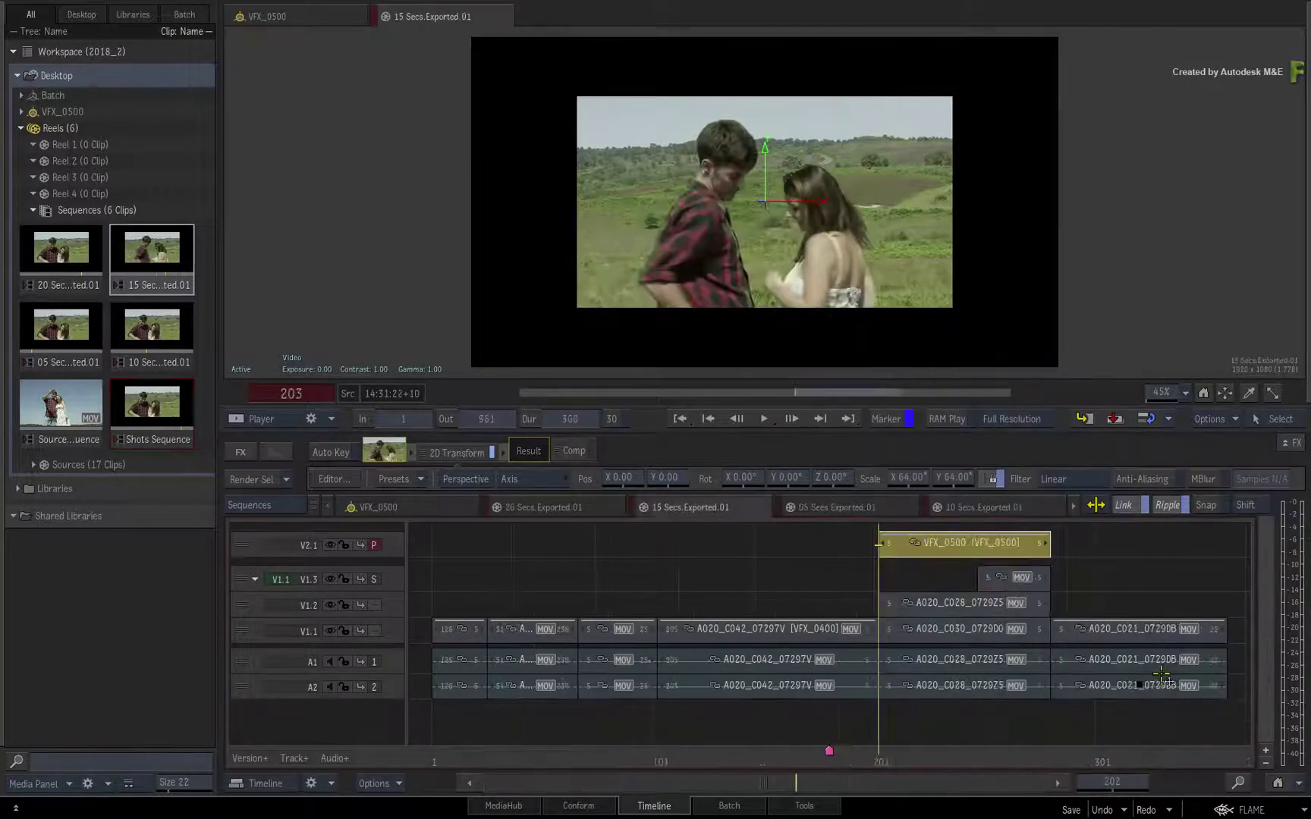
mouse_move(949, 766)
left_mouse_down()
mouse_move(966, 763)
mouse_move(935, 763)
mouse_move(962, 763)
left_mouse_up()
- Play 05 Secs.Exported.01 to confirm the transformed VFX_0500 shot
left_click(843, 504)
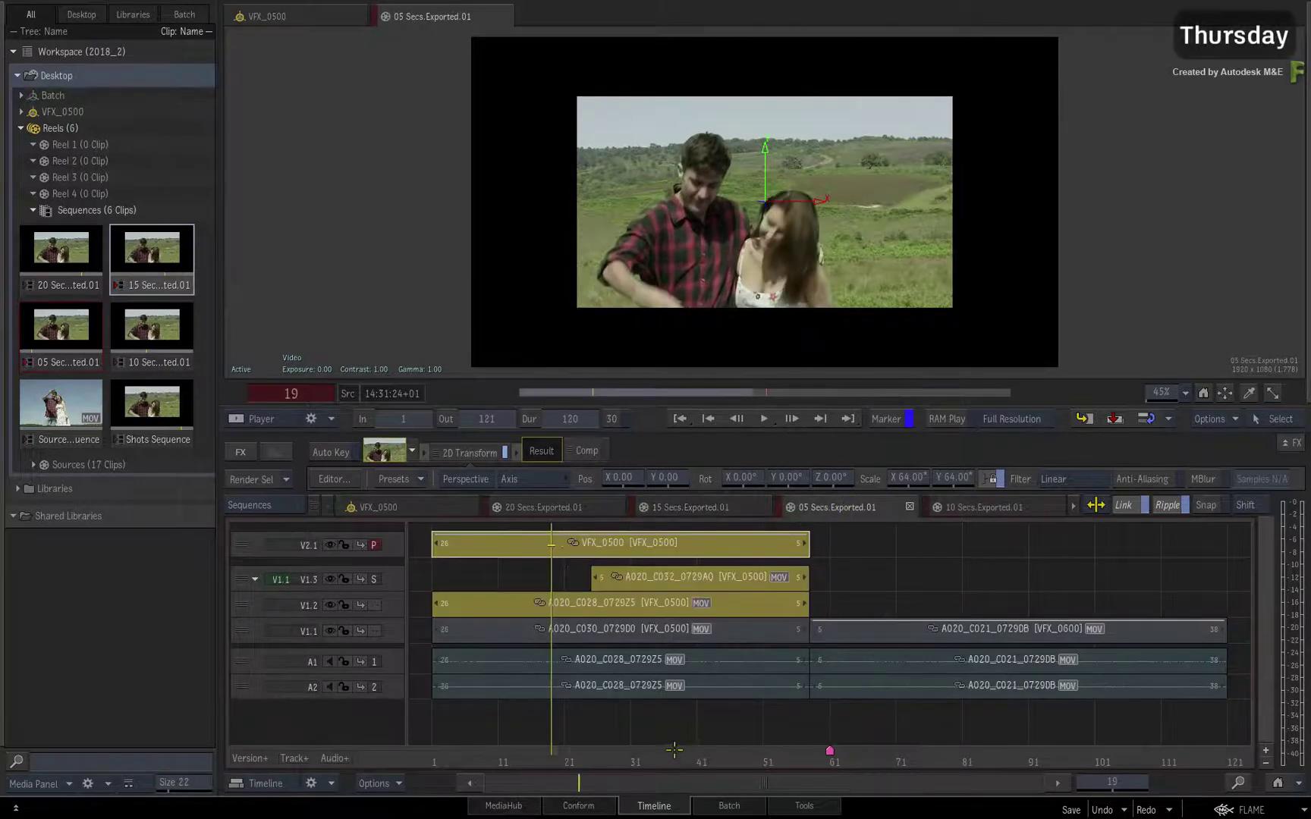
key("space")
left_click(658, 726)
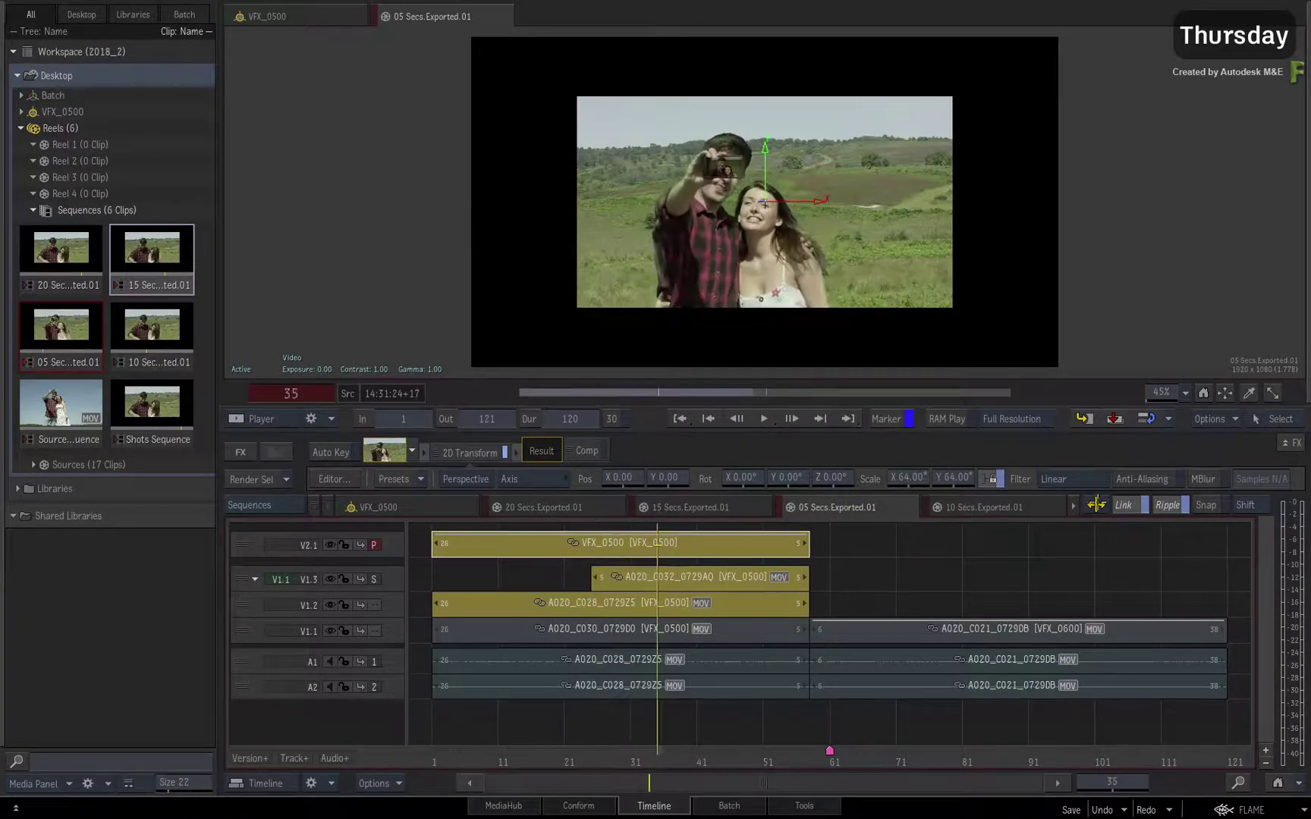
scroll(1068, 505, "down", 2)
- Return to the Shots Sequence via the Sources Sequence, review the VFX shot and deselect it
left_click(978, 507)
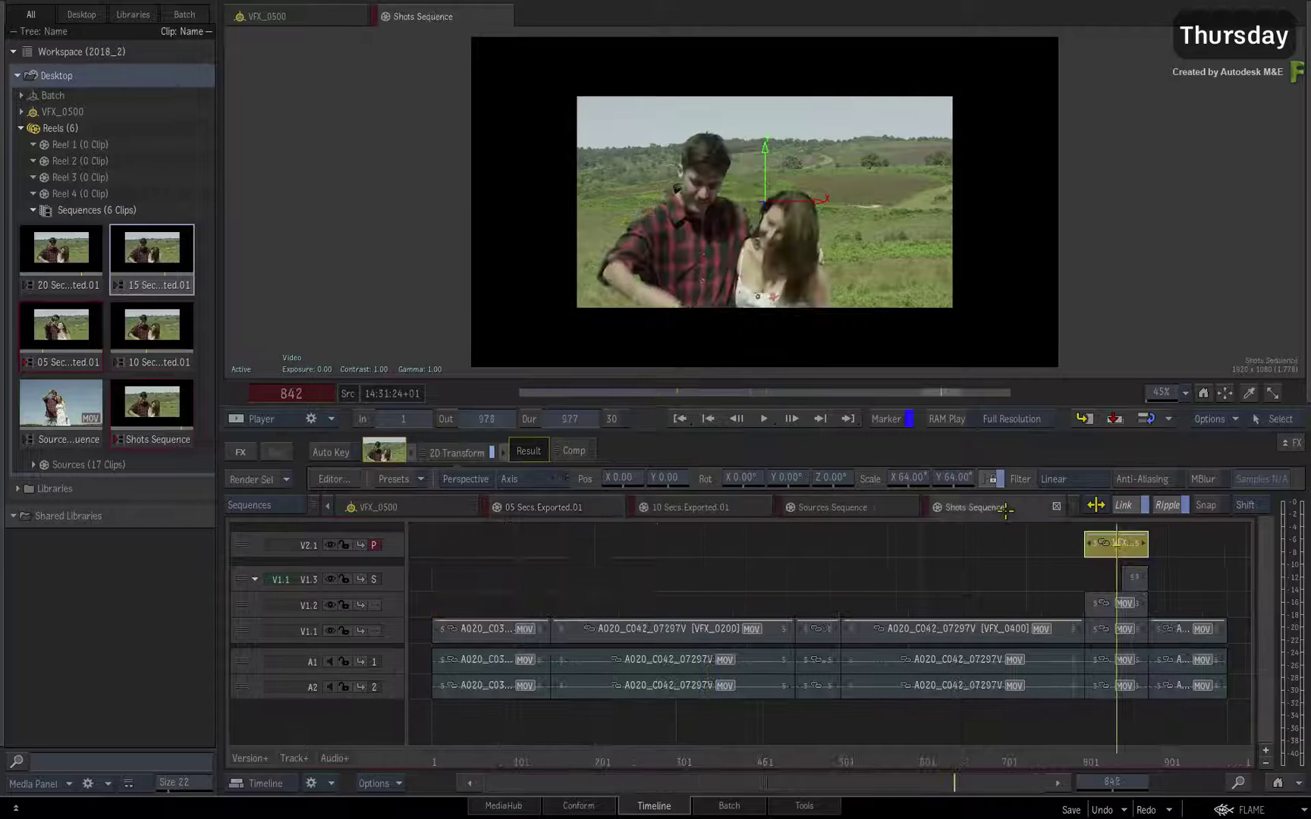
left_click(871, 508)
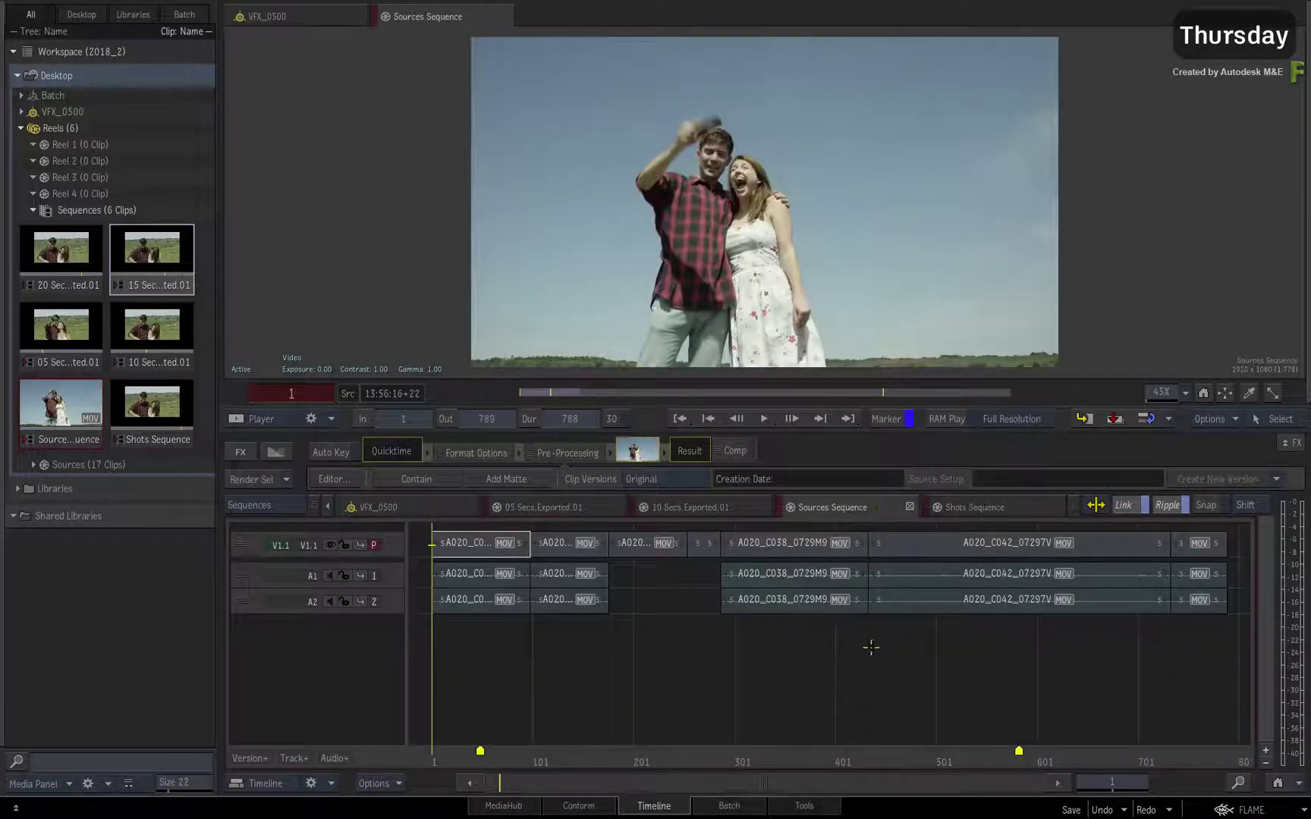
left_click(988, 507)
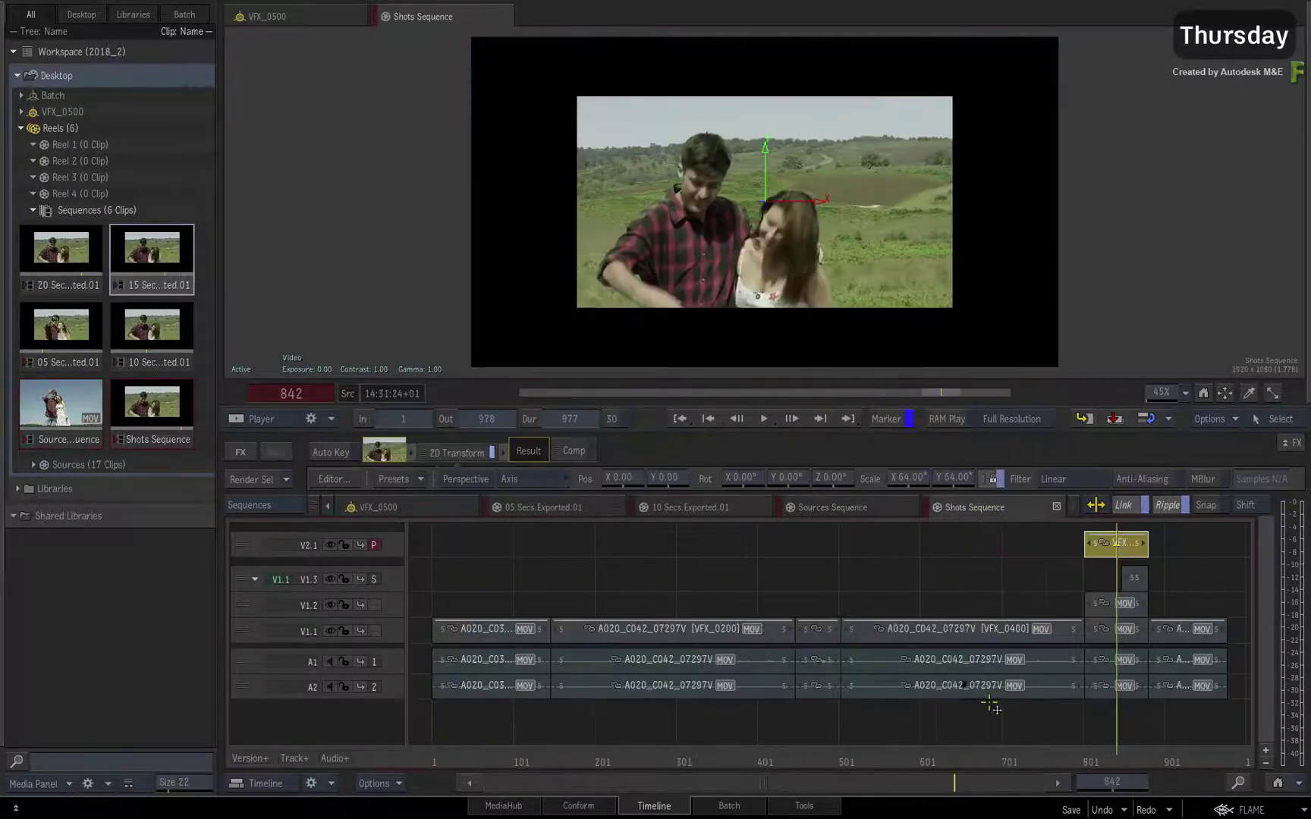
left_click_drag(1123, 751, 1121, 725)
left_click(1122, 725)
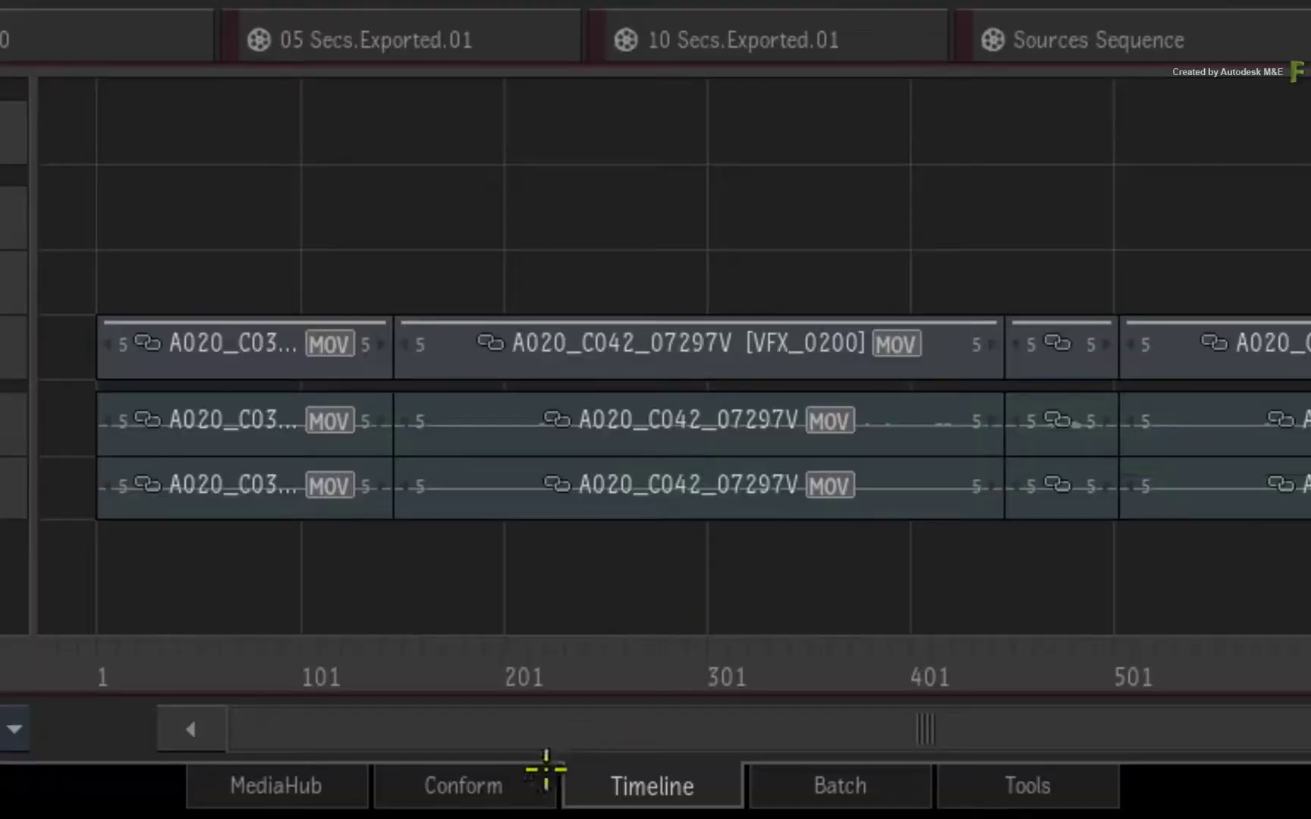
- Import 35 secs.aaf from AAFs/004_Thursday through Conform's Load New FCP XML/AAF/EDL
left_click(599, 802)
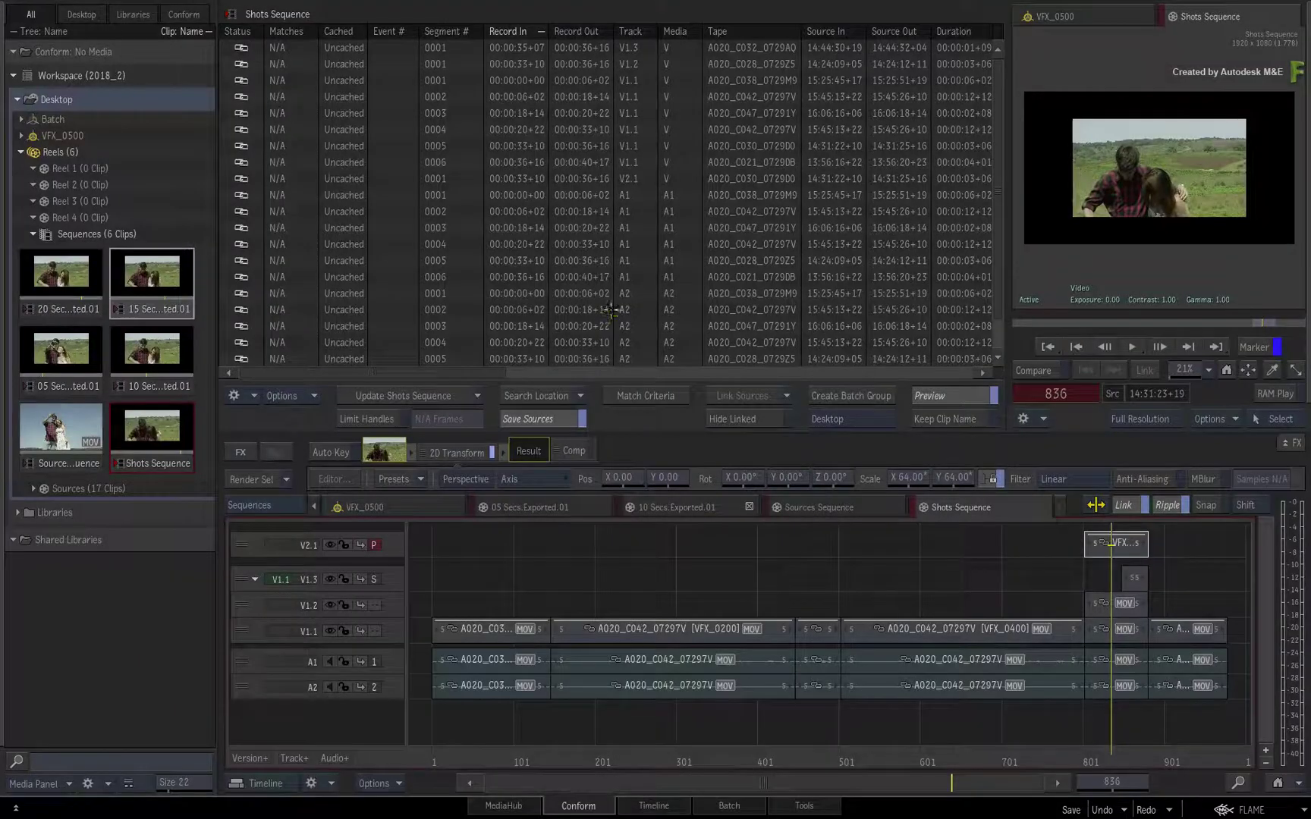
right_click(612, 309)
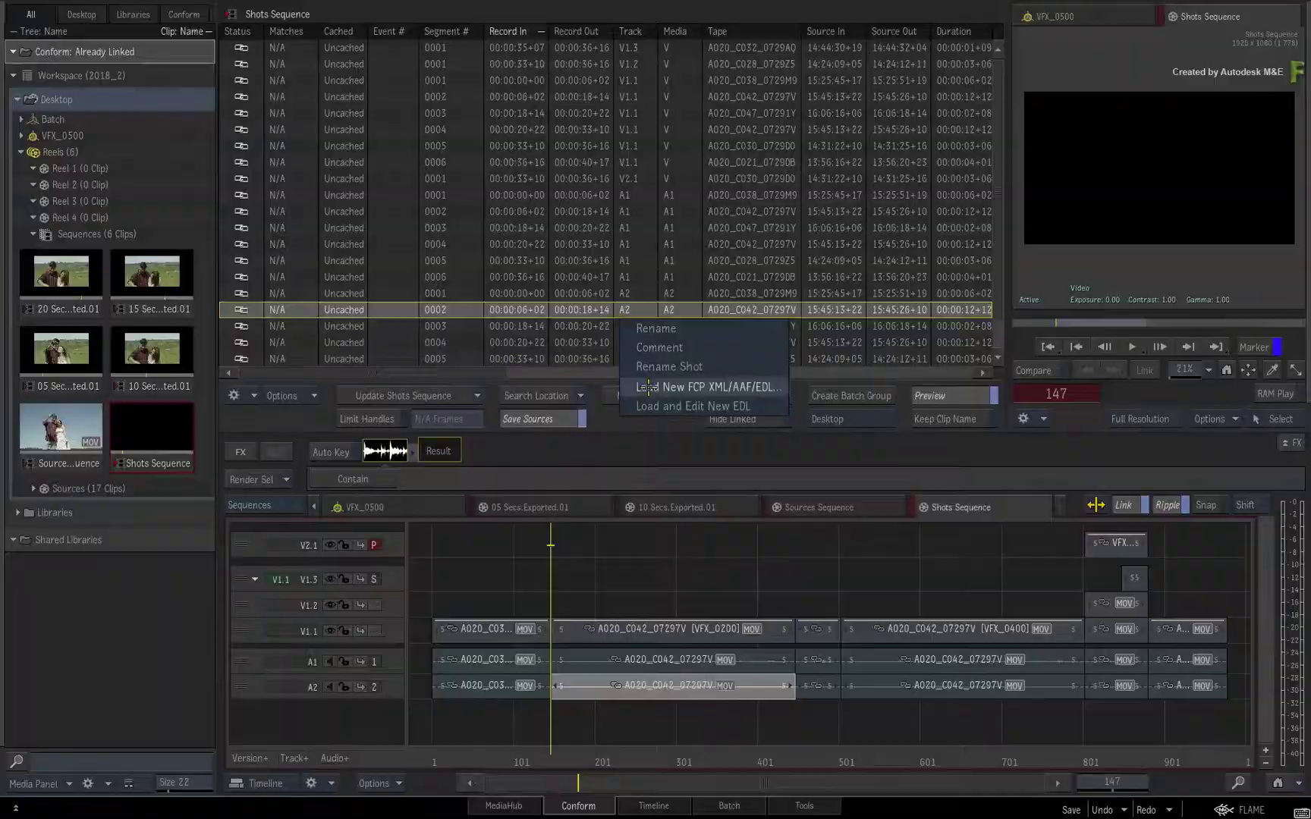
left_click(648, 388)
left_click(220, 50)
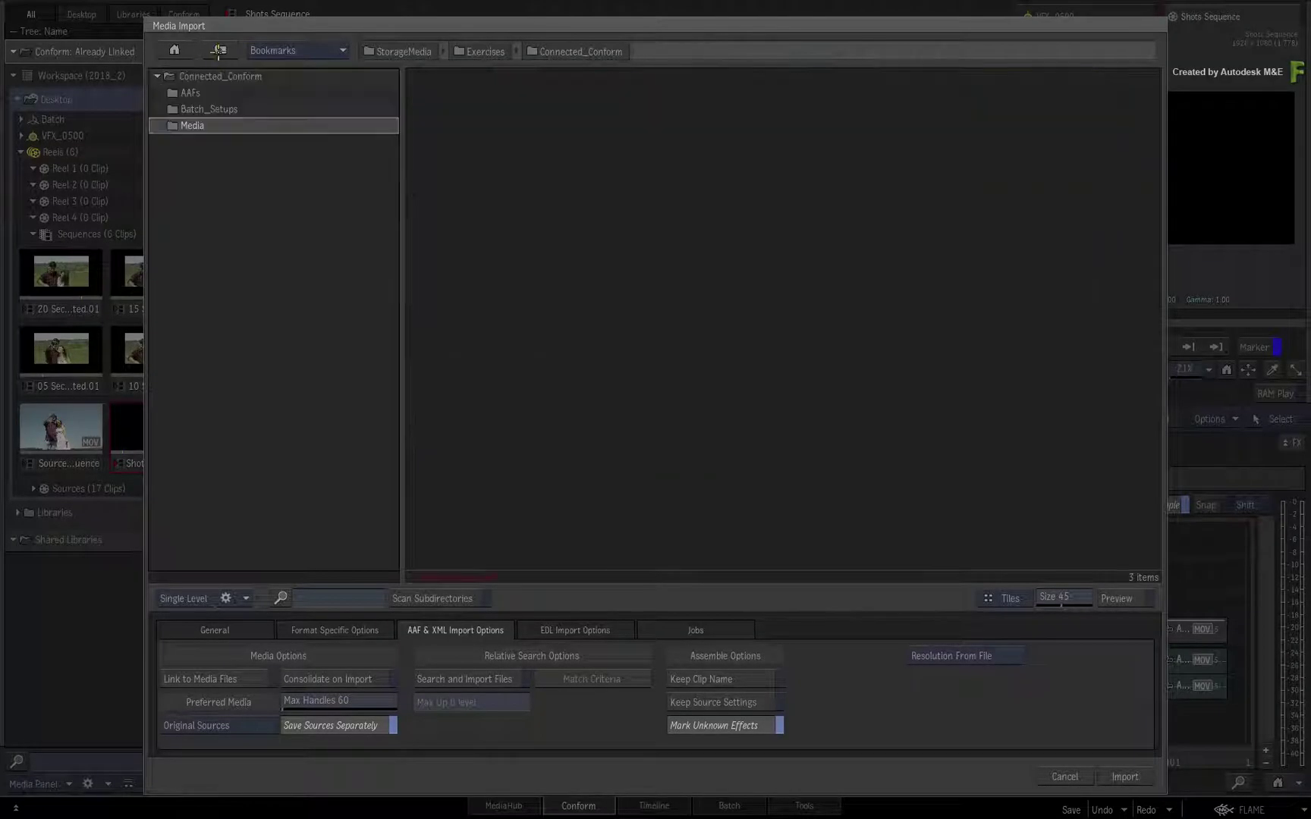
left_click(213, 91)
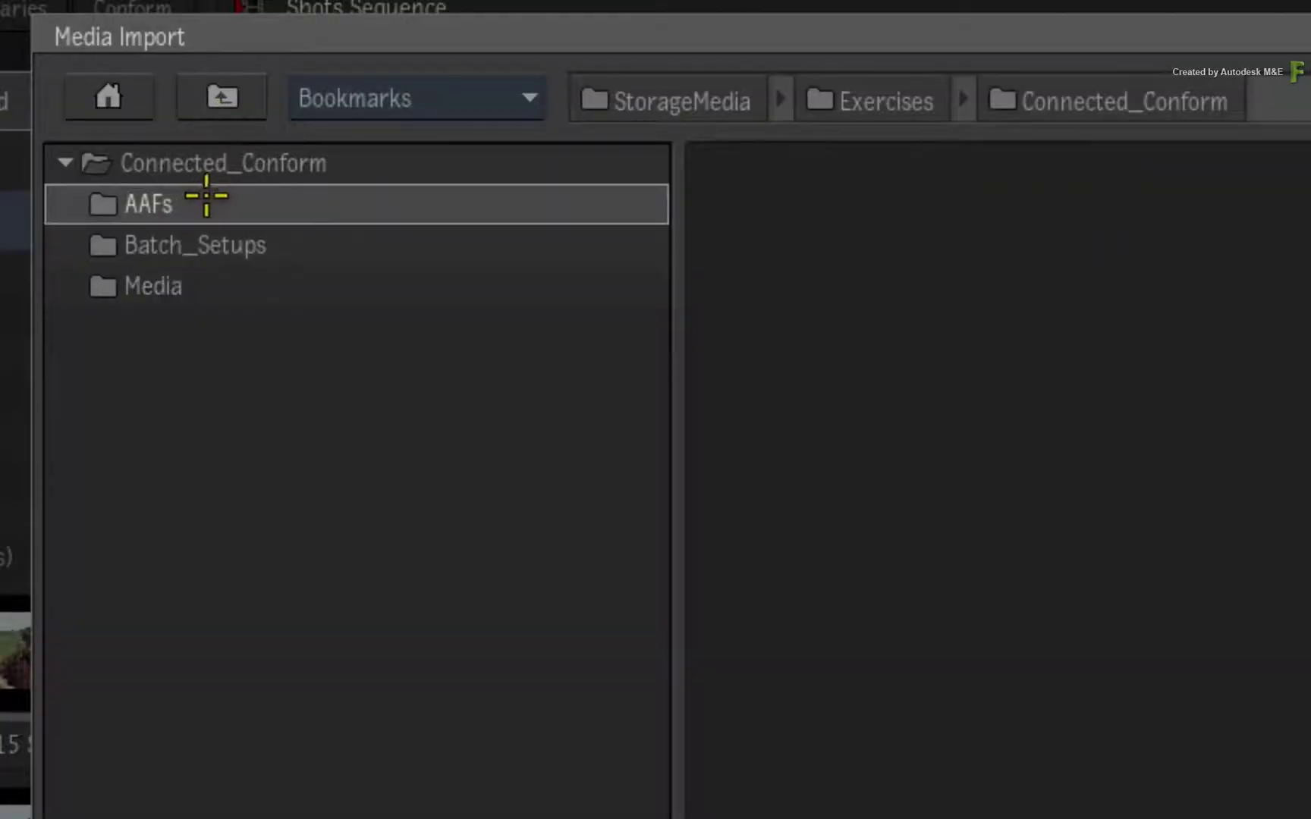
double_click(205, 195)
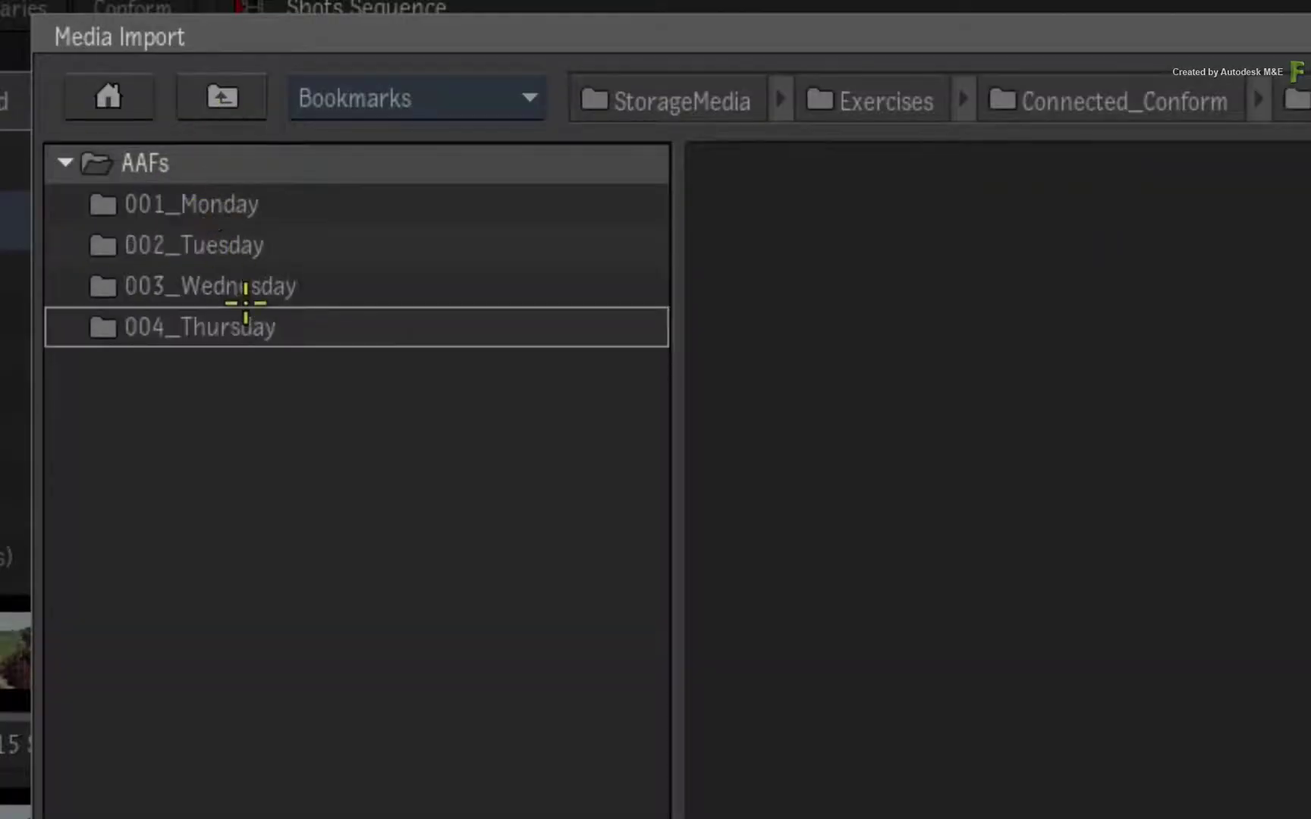
double_click(258, 325)
left_click(980, 310)
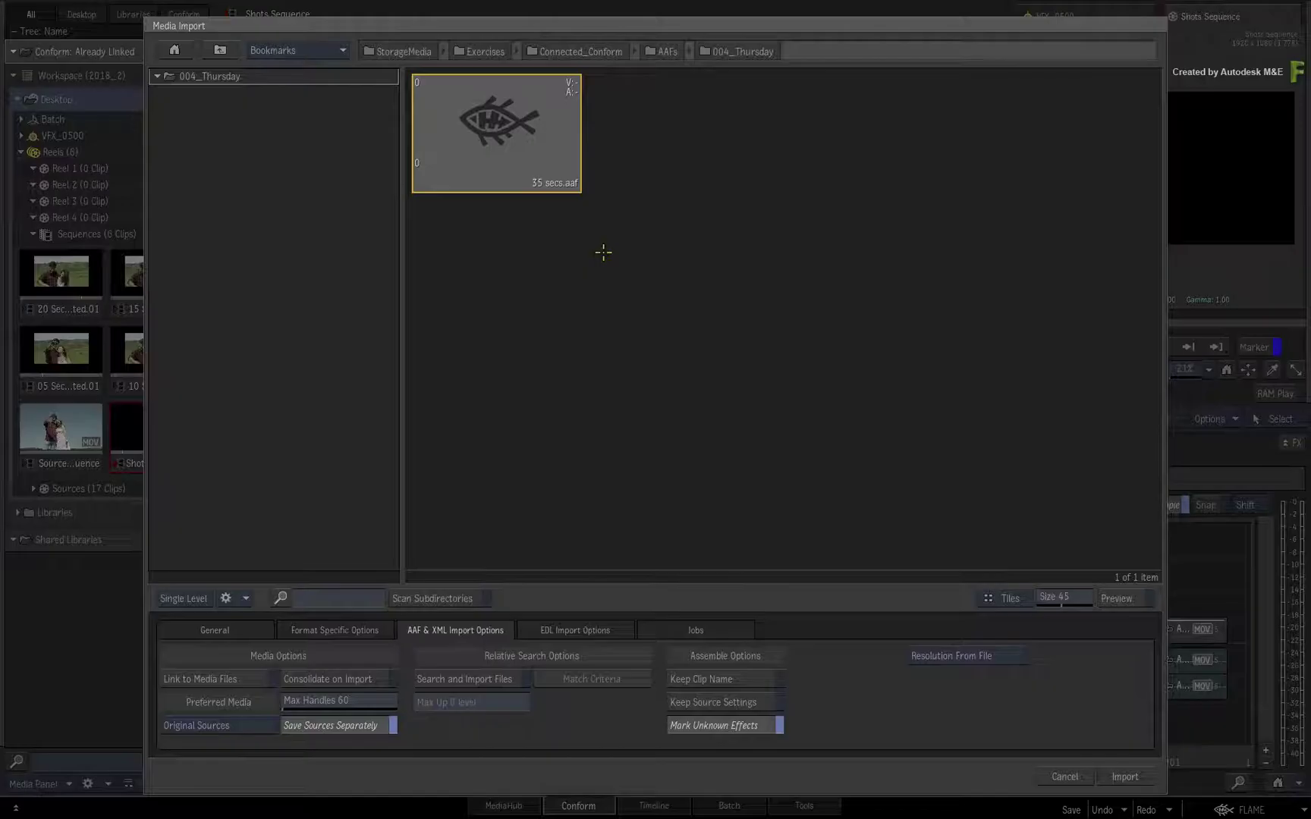
left_click(1123, 774)
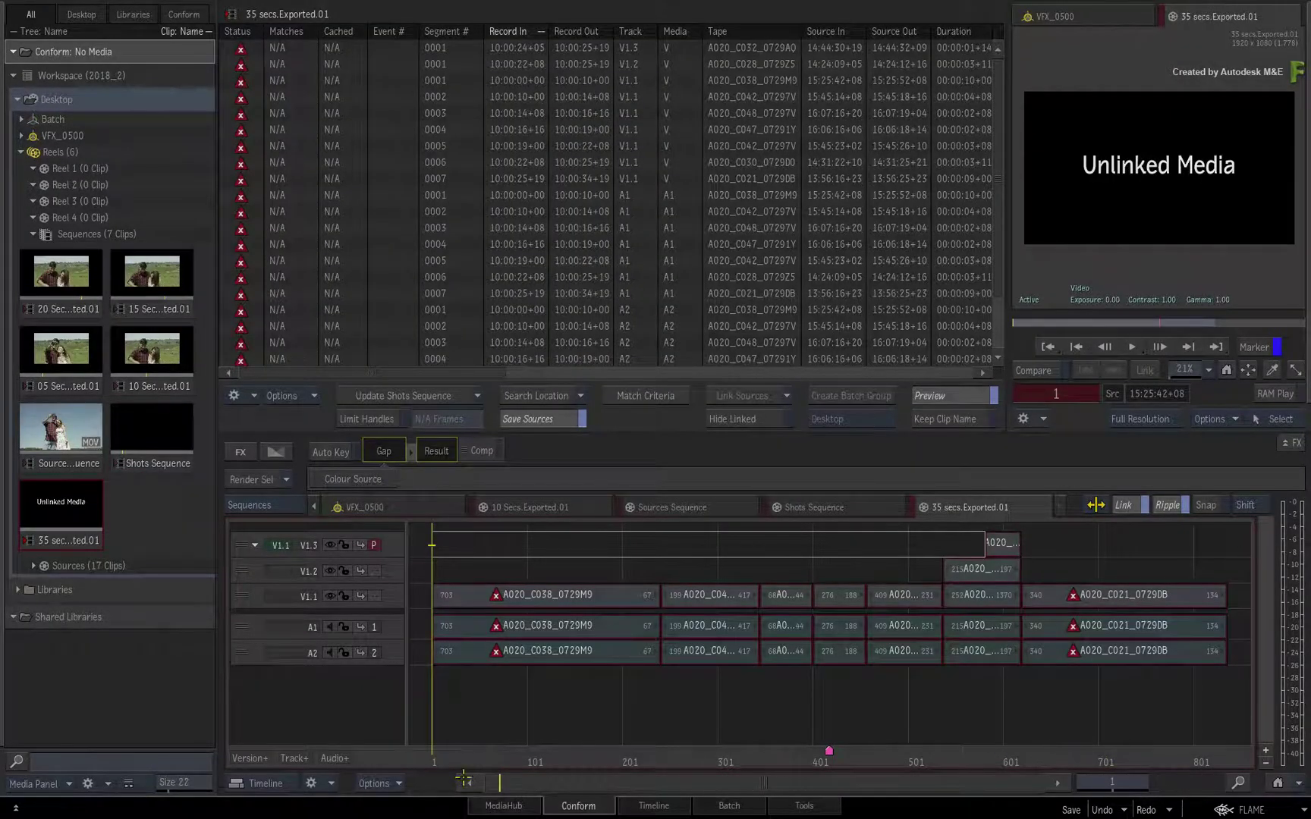
left_click_drag(485, 729, 592, 728)
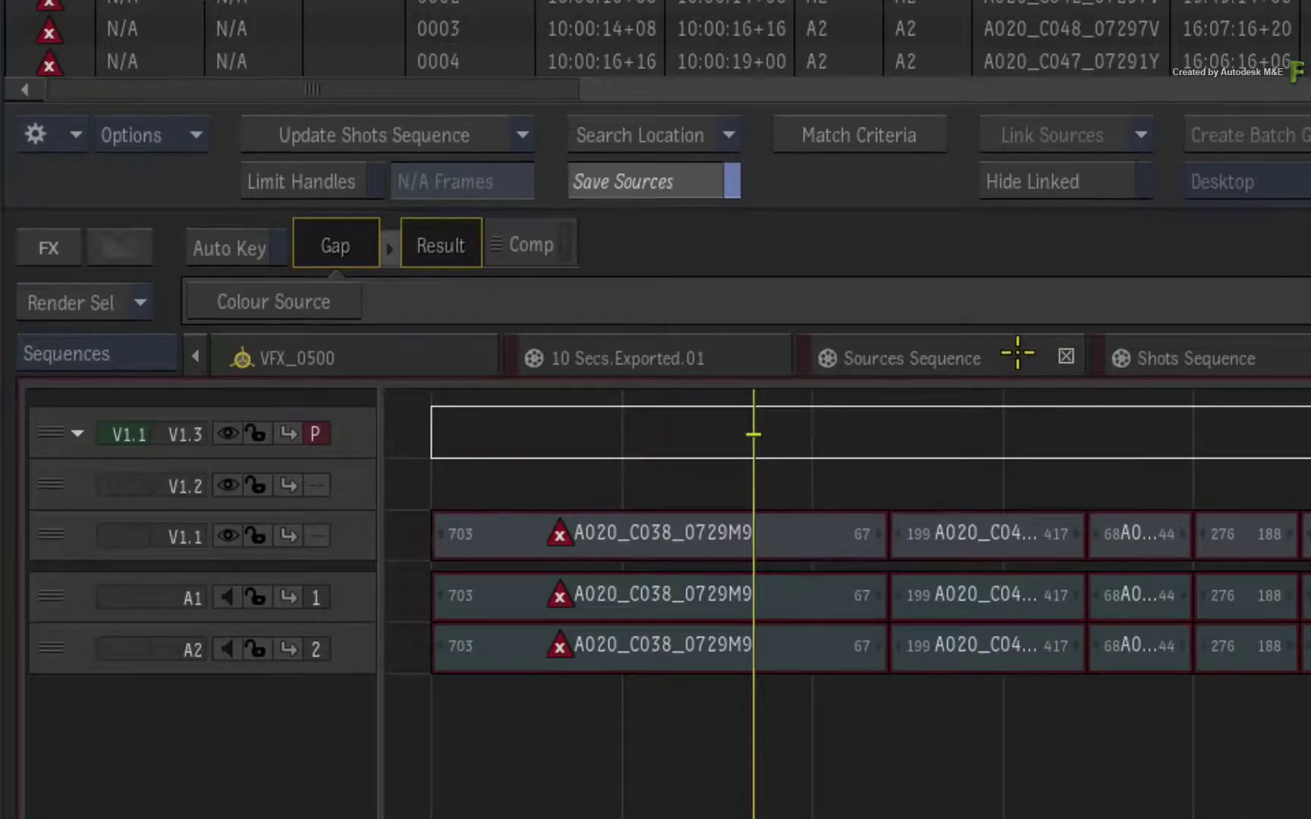
- Update the Sources Sequence from the new 35 secs conform
left_click(1017, 353)
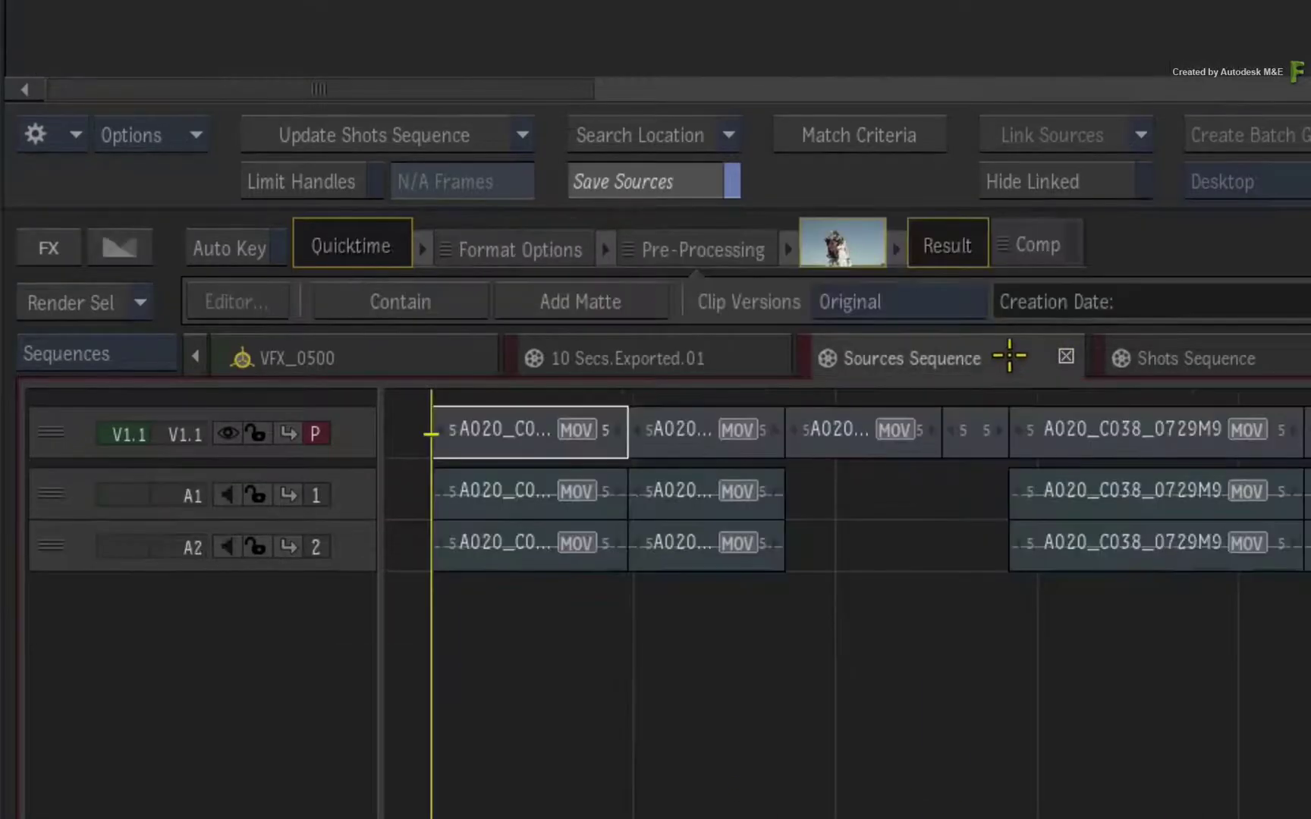
left_click(523, 130)
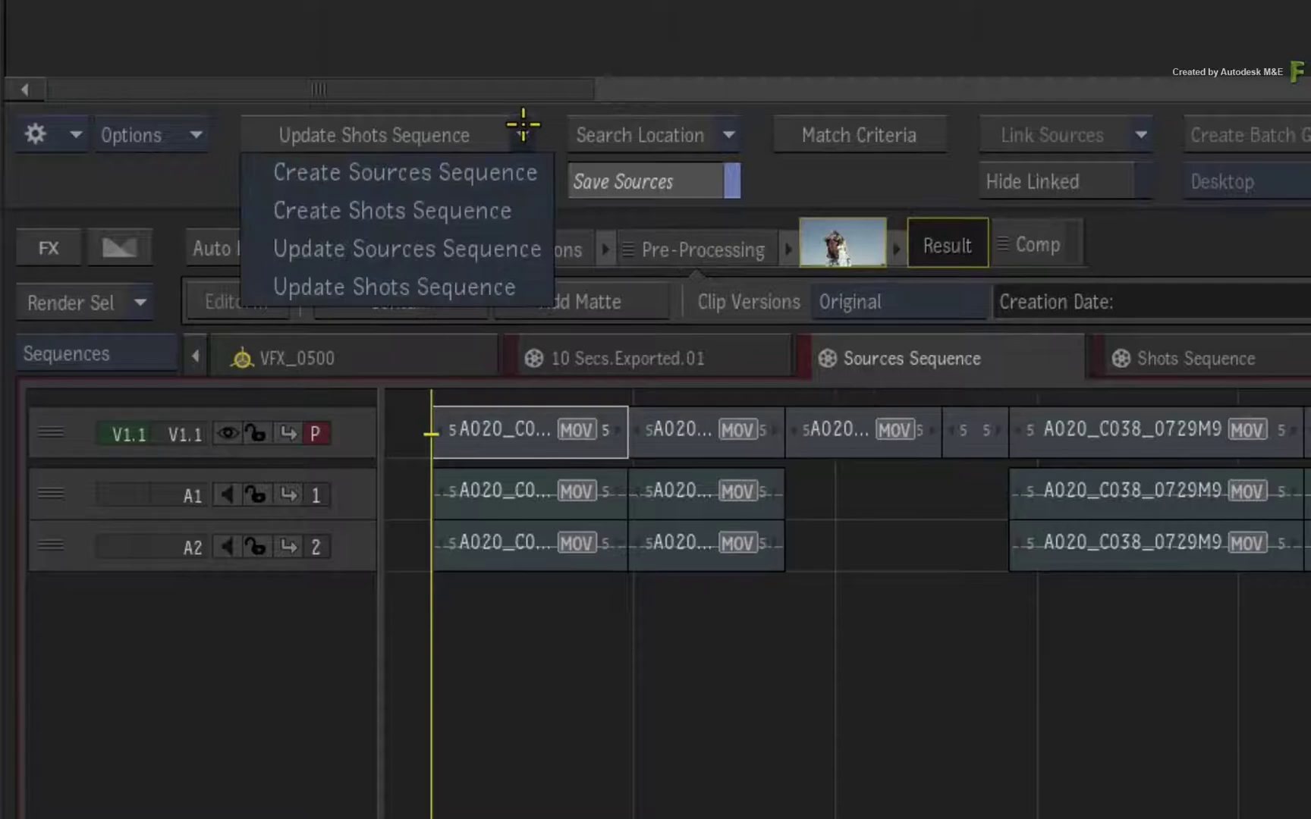
left_click(503, 248)
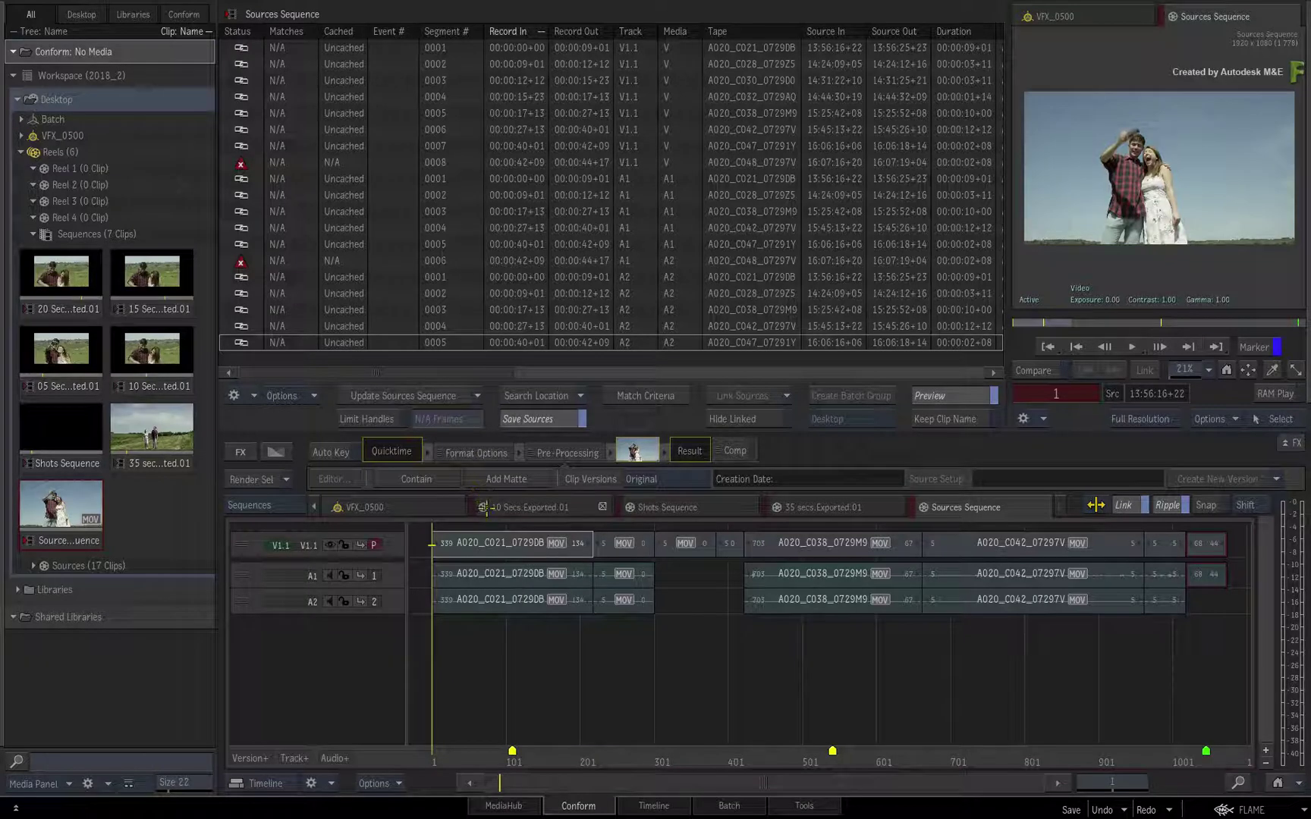
- Read the Update Sequence and New Segments markers along the updated Sources Sequence
left_click(510, 751)
mouse_move(483, 751)
left_mouse_down()
mouse_move(1138, 724)
mouse_move(1202, 709)
mouse_move(1200, 693)
mouse_move(1212, 693)
mouse_move(1217, 761)
left_mouse_up()
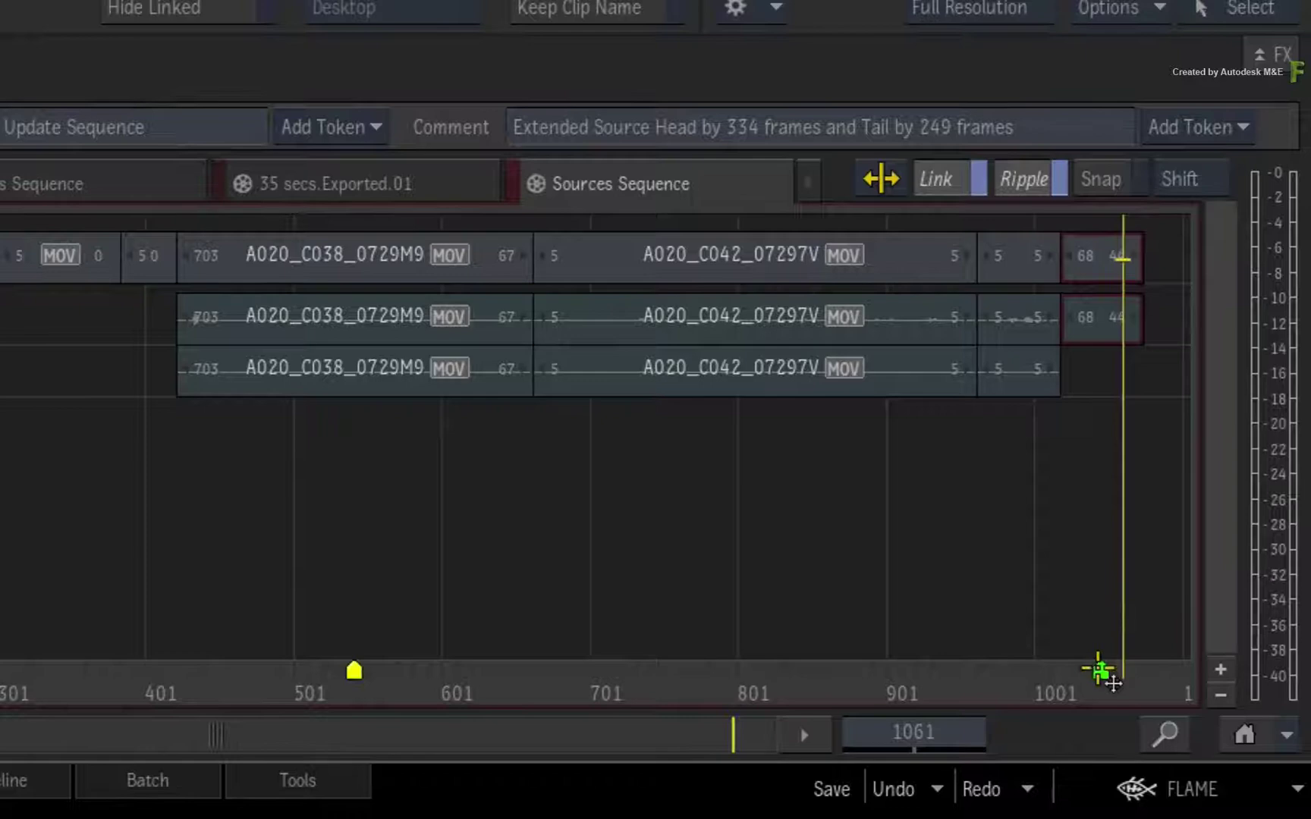
left_click(1100, 670)
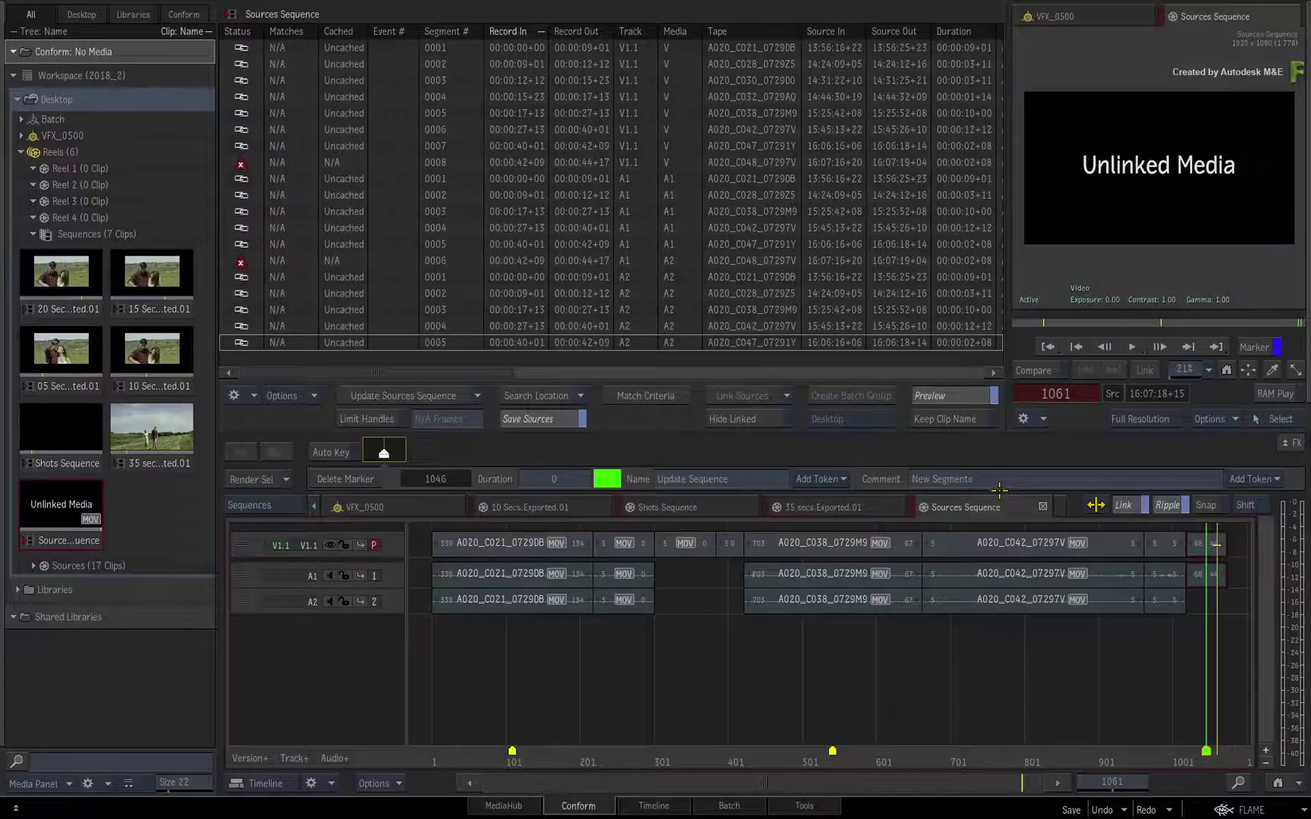
- Set the search location to the Connected_Conform Media folder and link the Sources Sequence segments
left_click(550, 399)
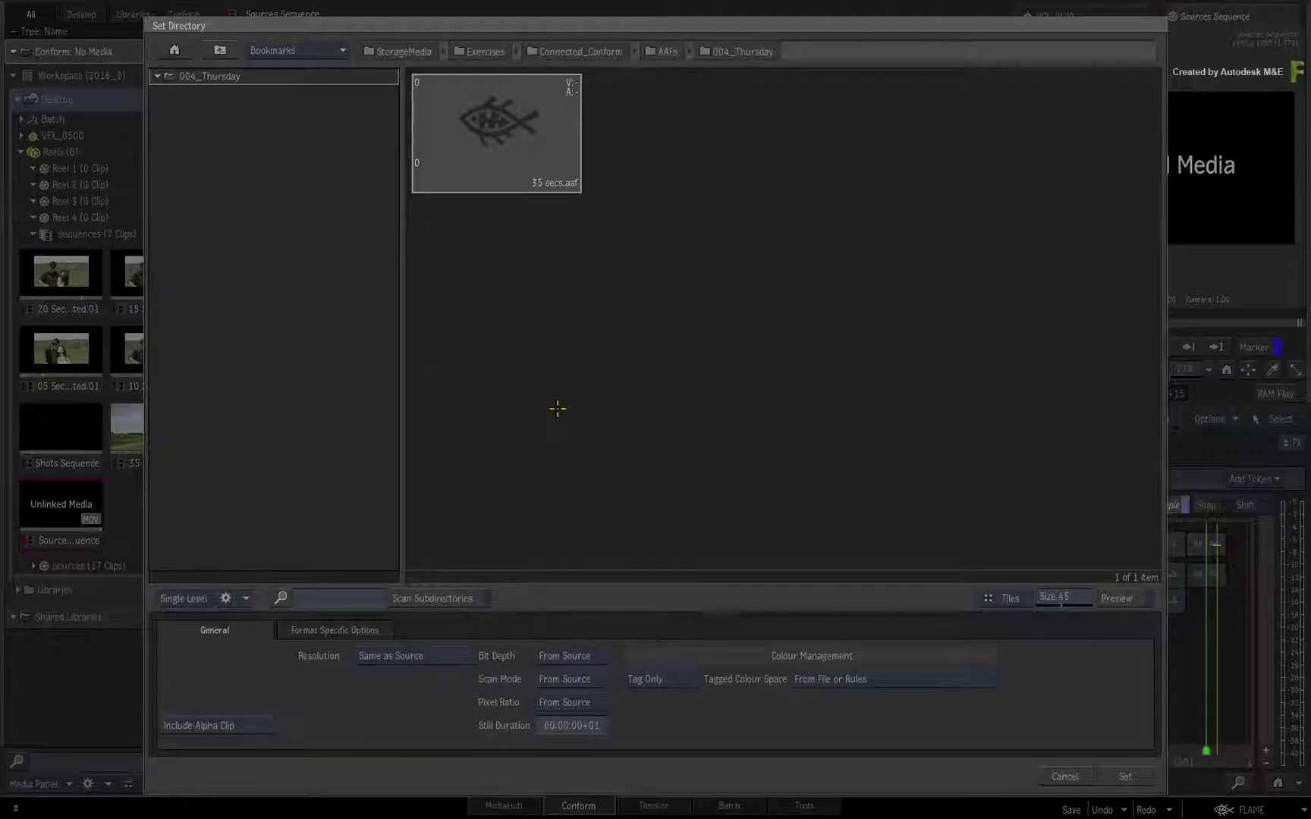
left_click(220, 51)
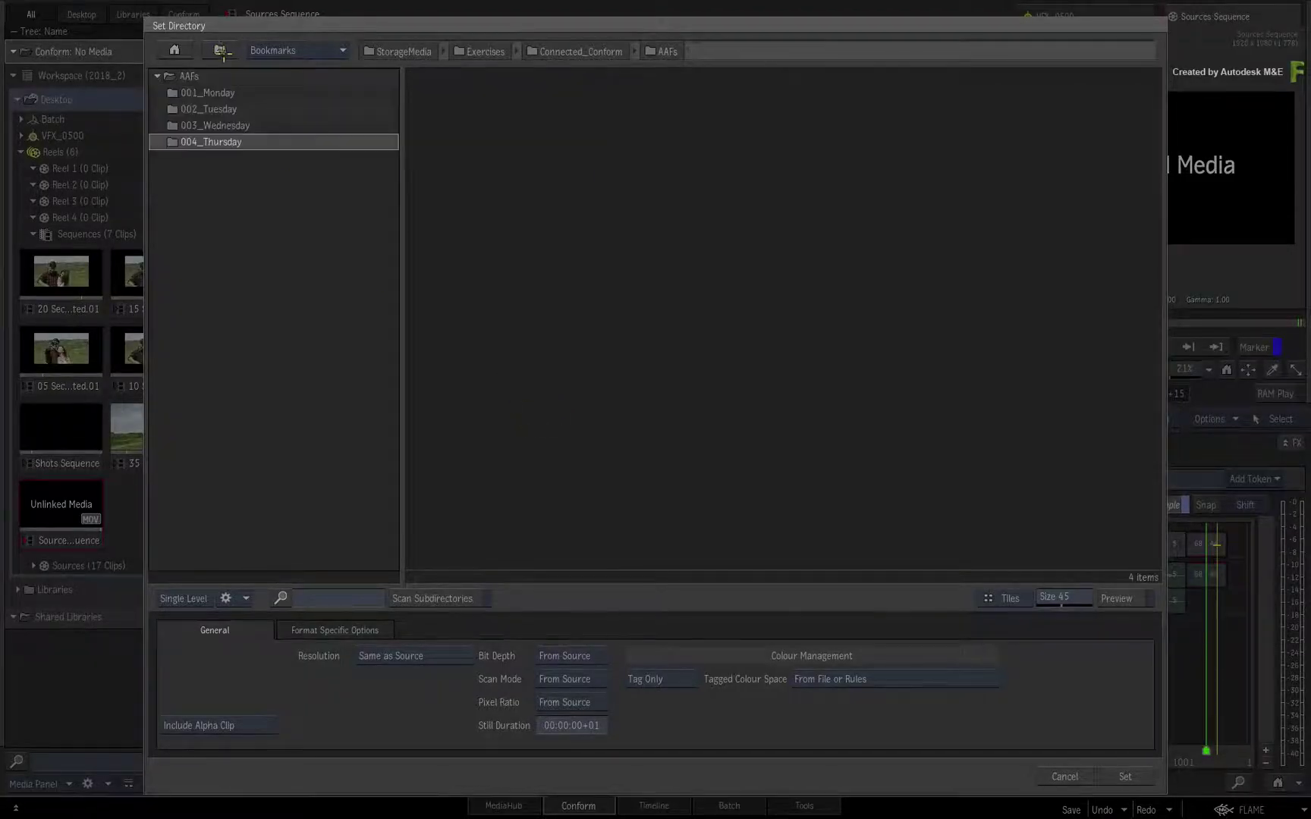
left_click(220, 51)
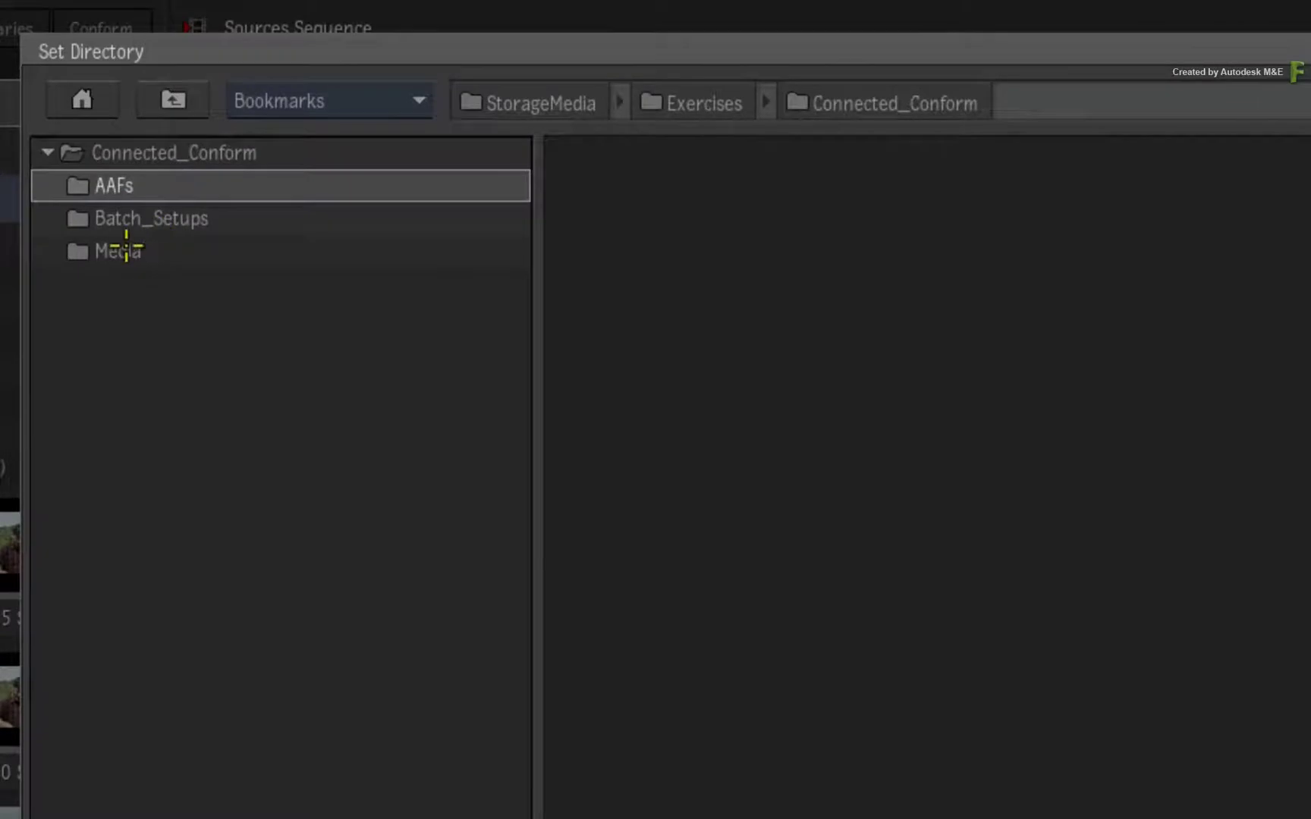
double_click(125, 249)
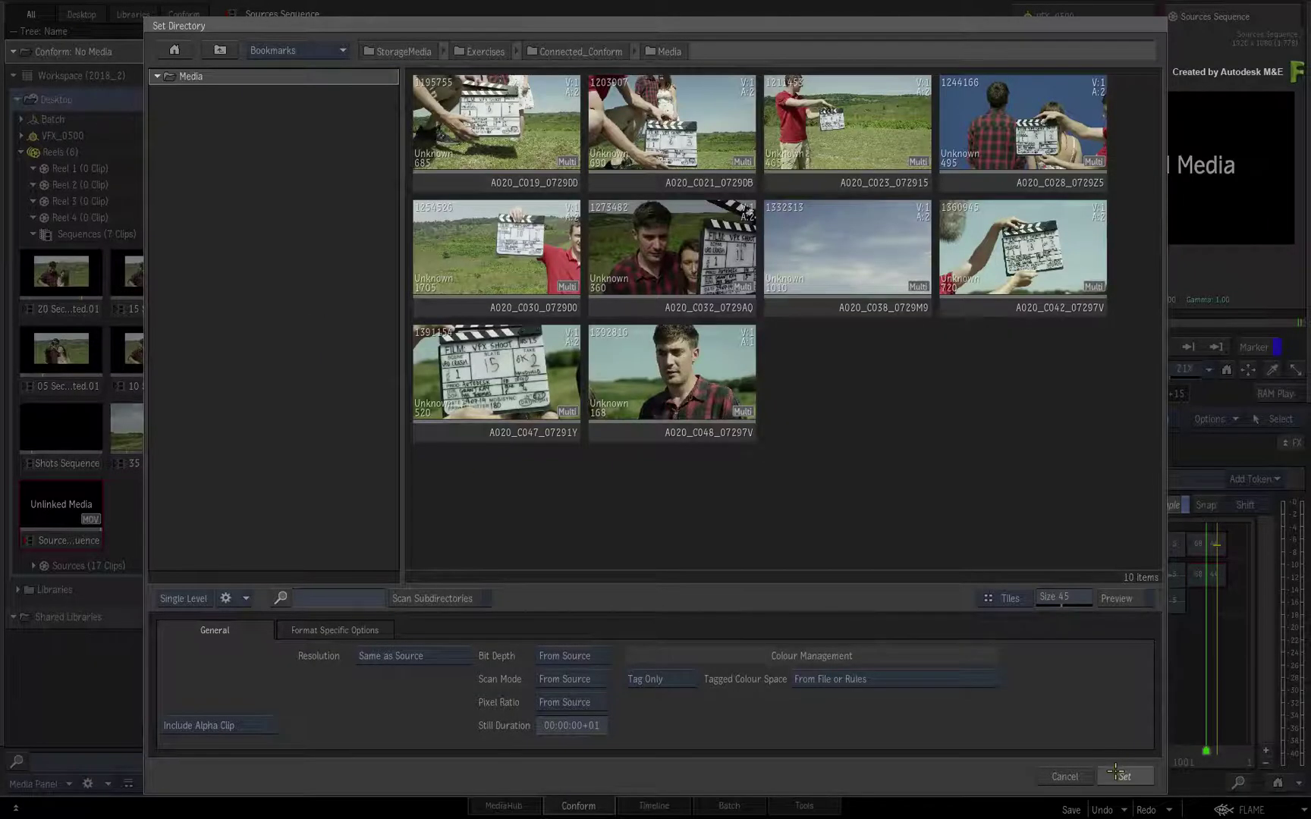
left_click(1112, 772)
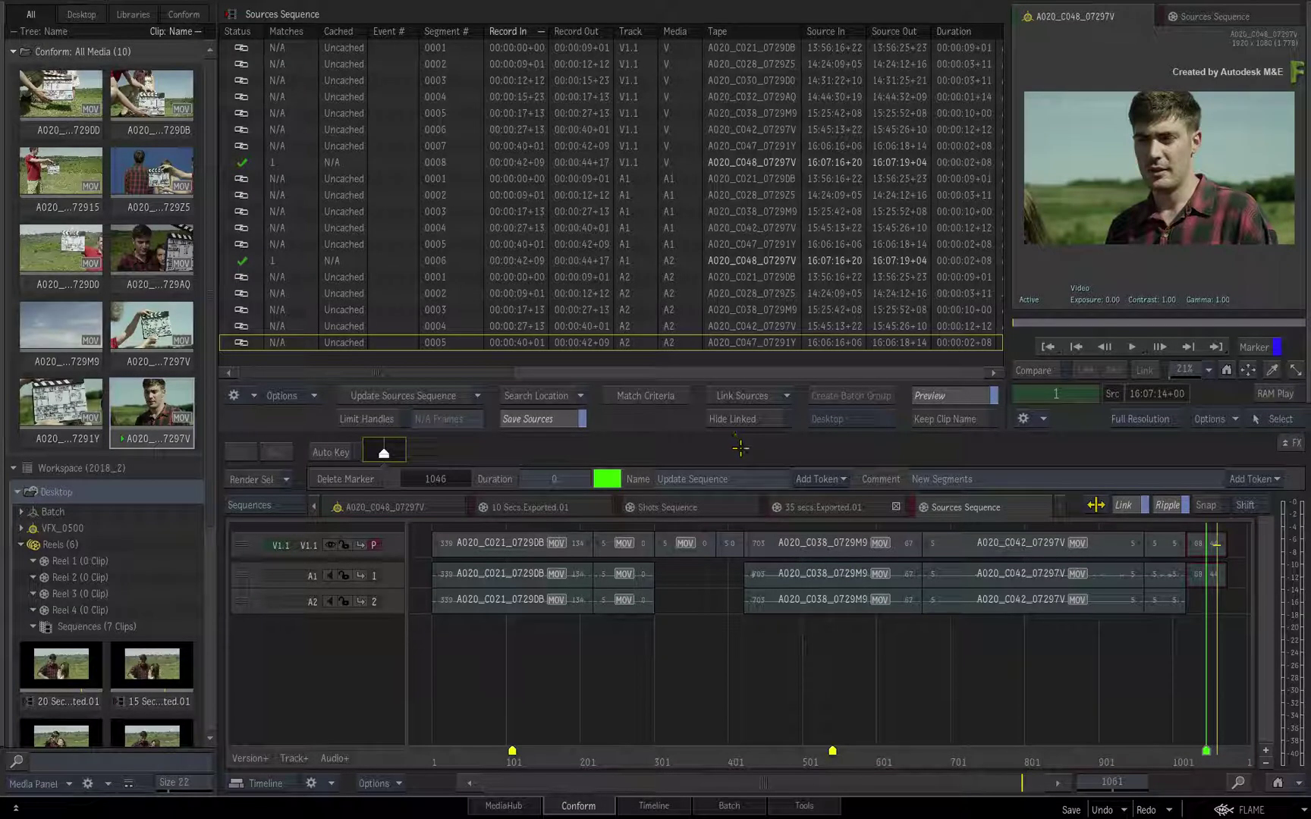
left_click(743, 395)
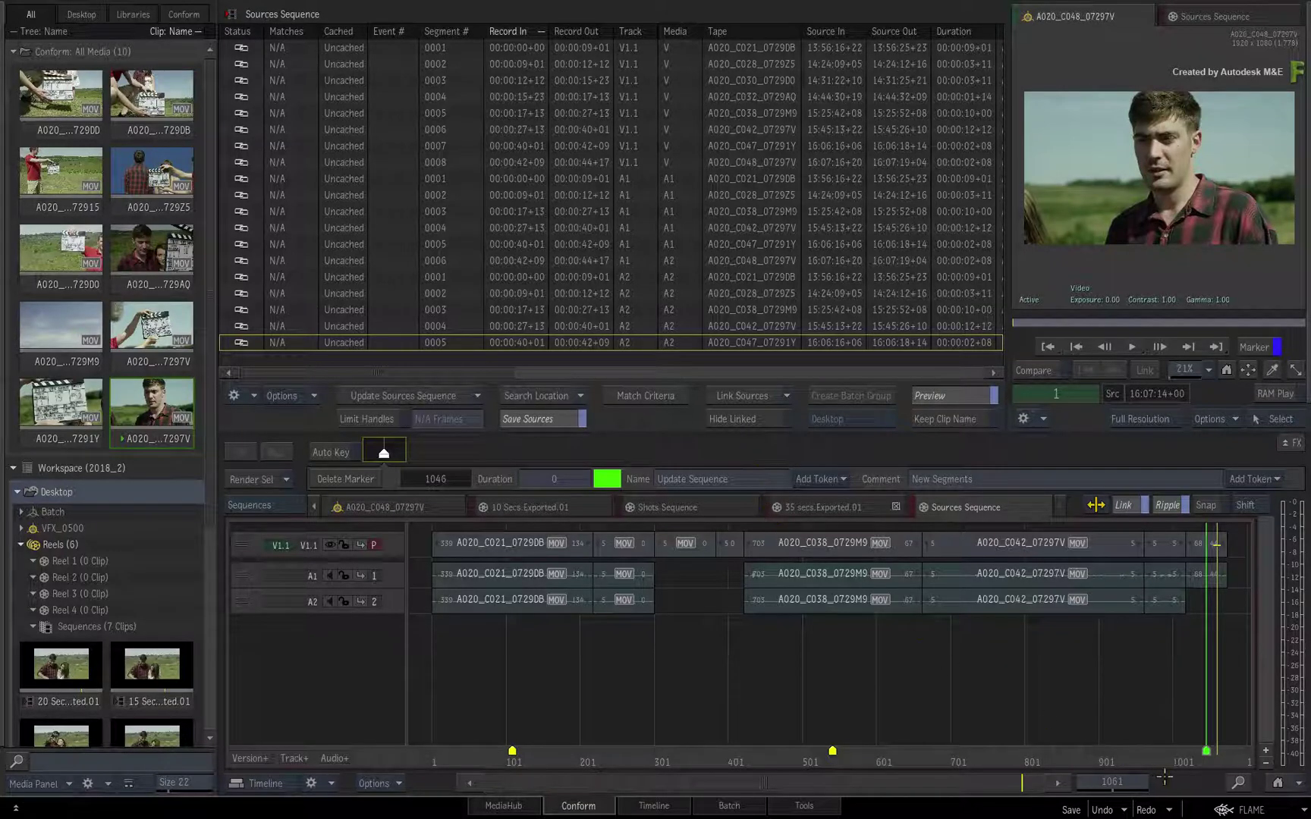
left_click_drag(1180, 753, 818, 696)
- Scrub through the 35 secs.Exported.01 edit, then return to the Shots Sequence
left_click(823, 507)
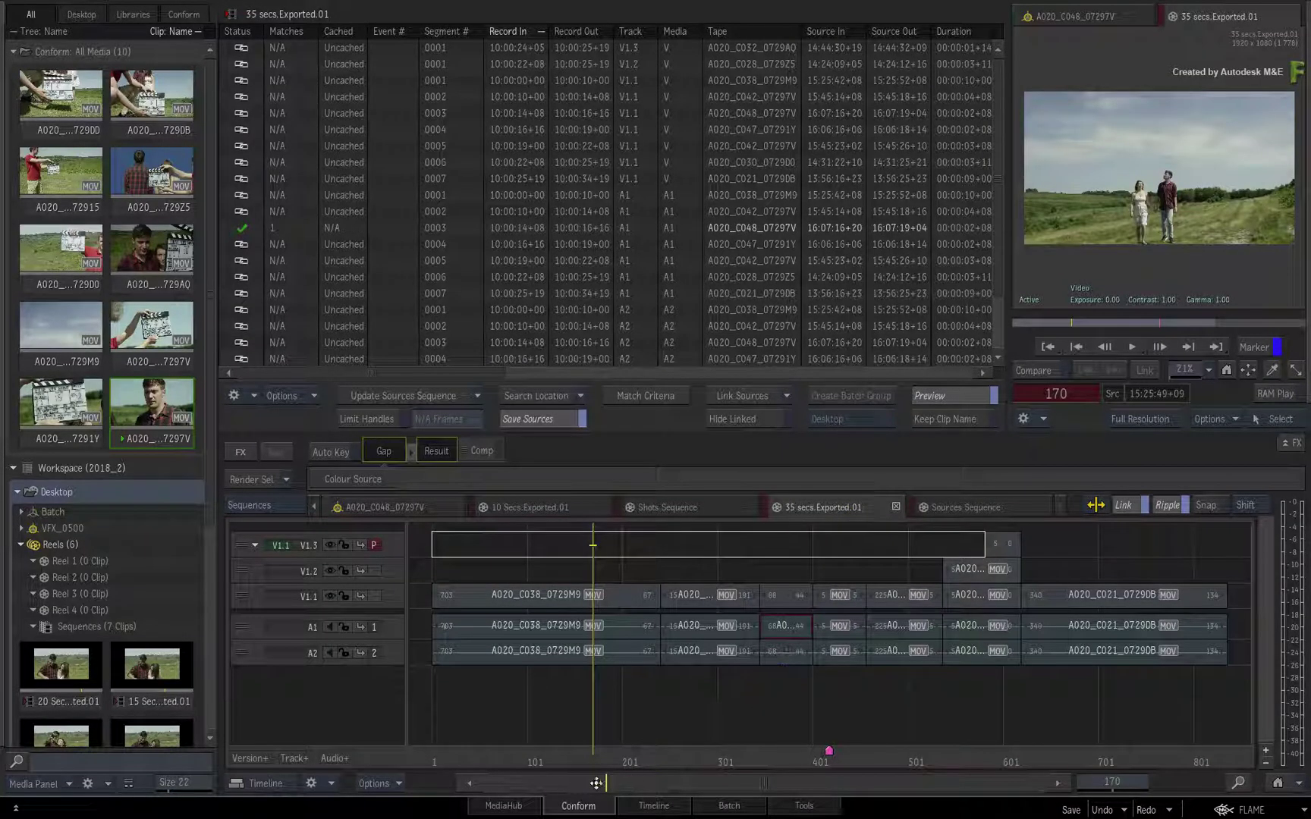
left_click_drag(588, 751, 735, 675)
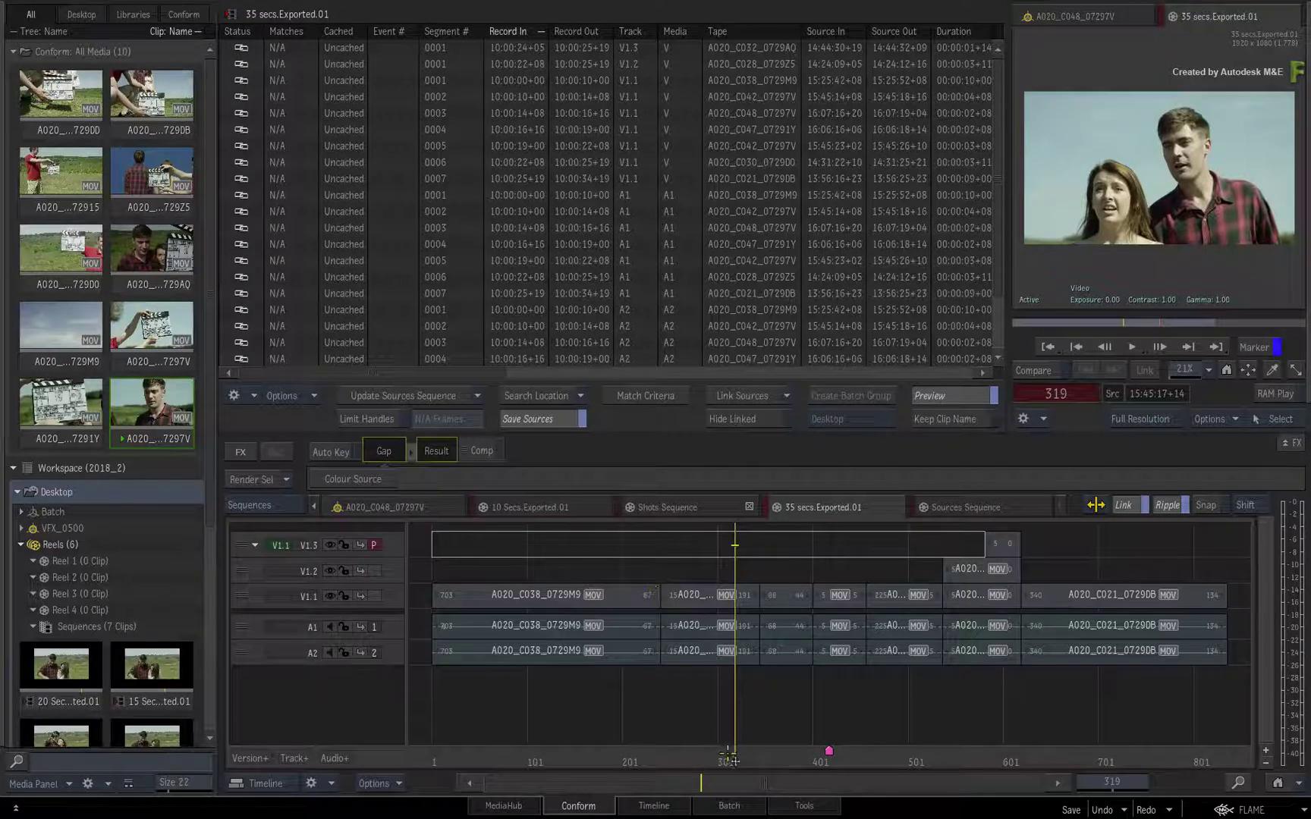
left_click_drag(728, 758, 770, 748)
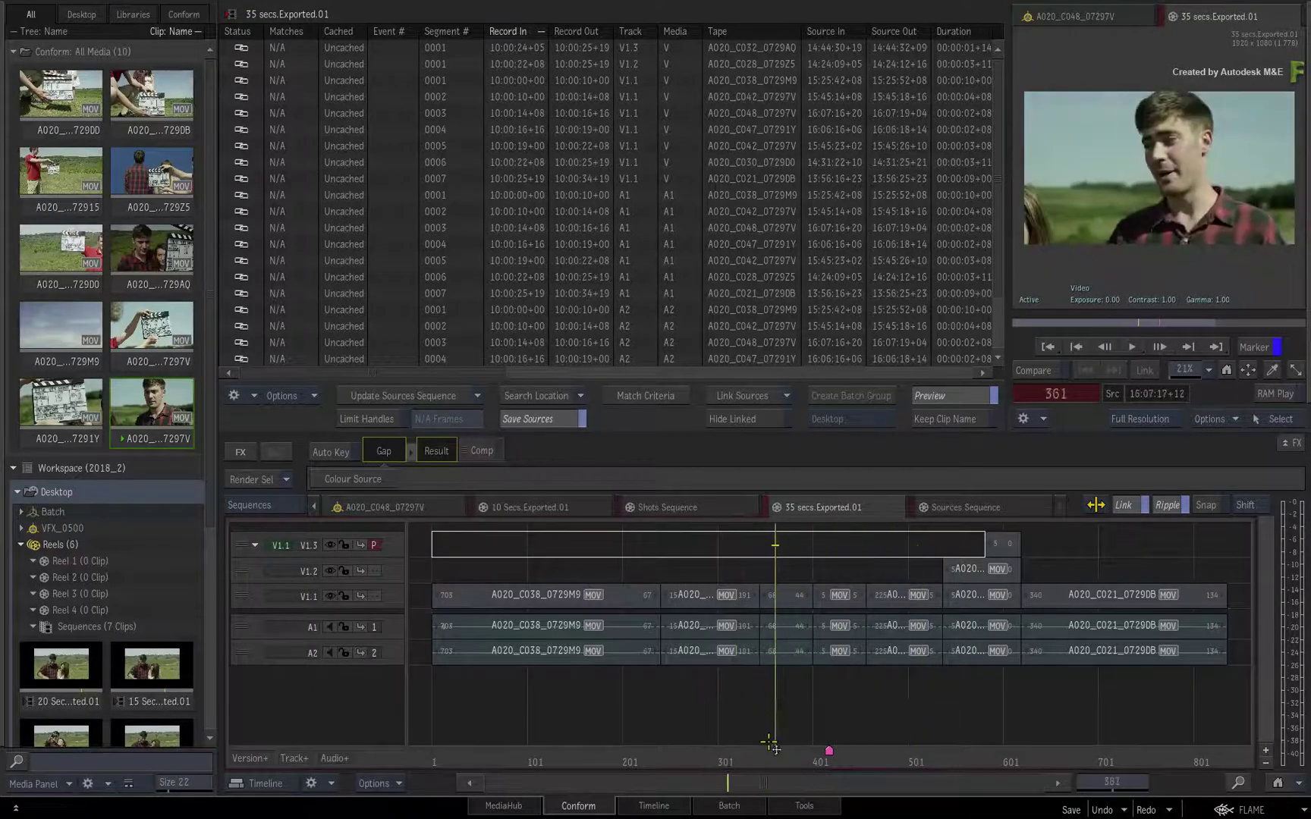
left_click(679, 508)
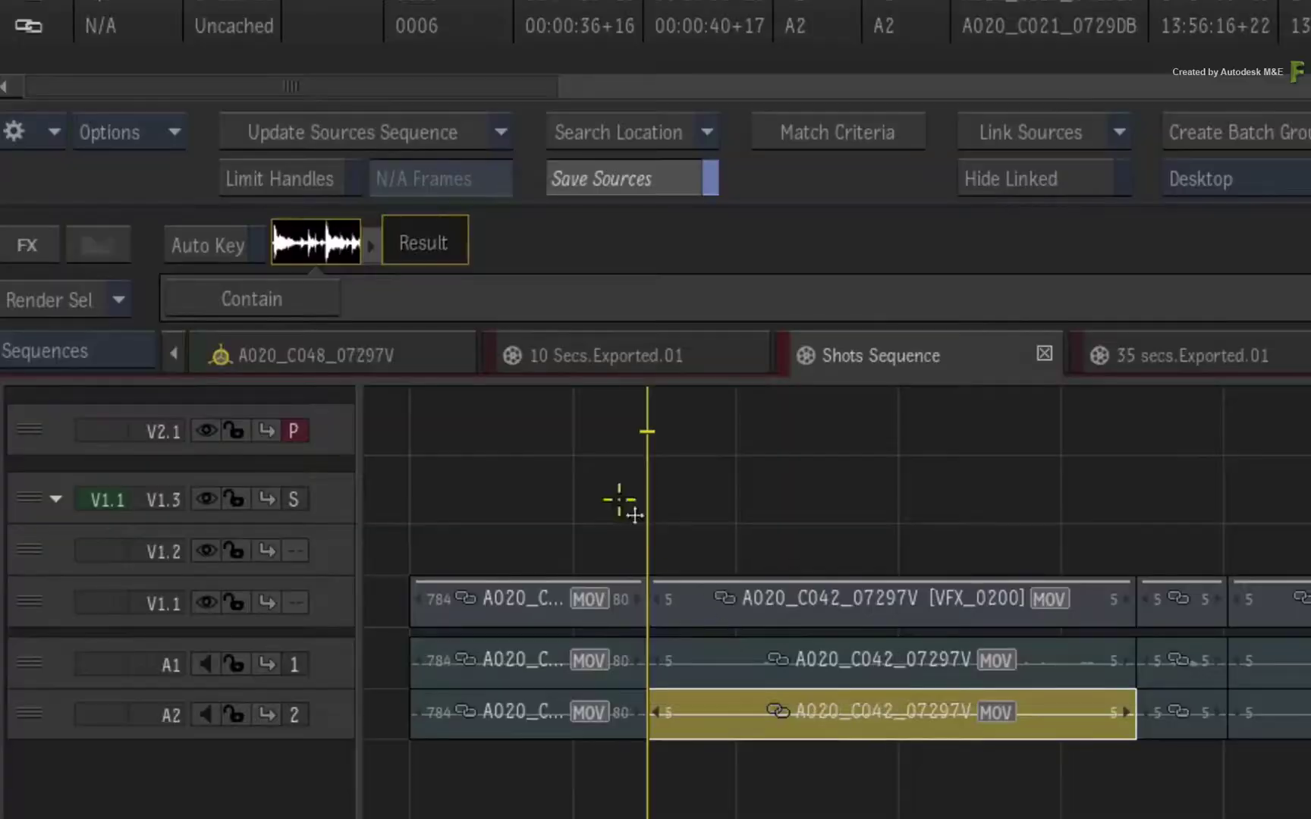
- Run Update Shots Sequence and scrub the result, which gains an A3 audio track
left_click(477, 395)
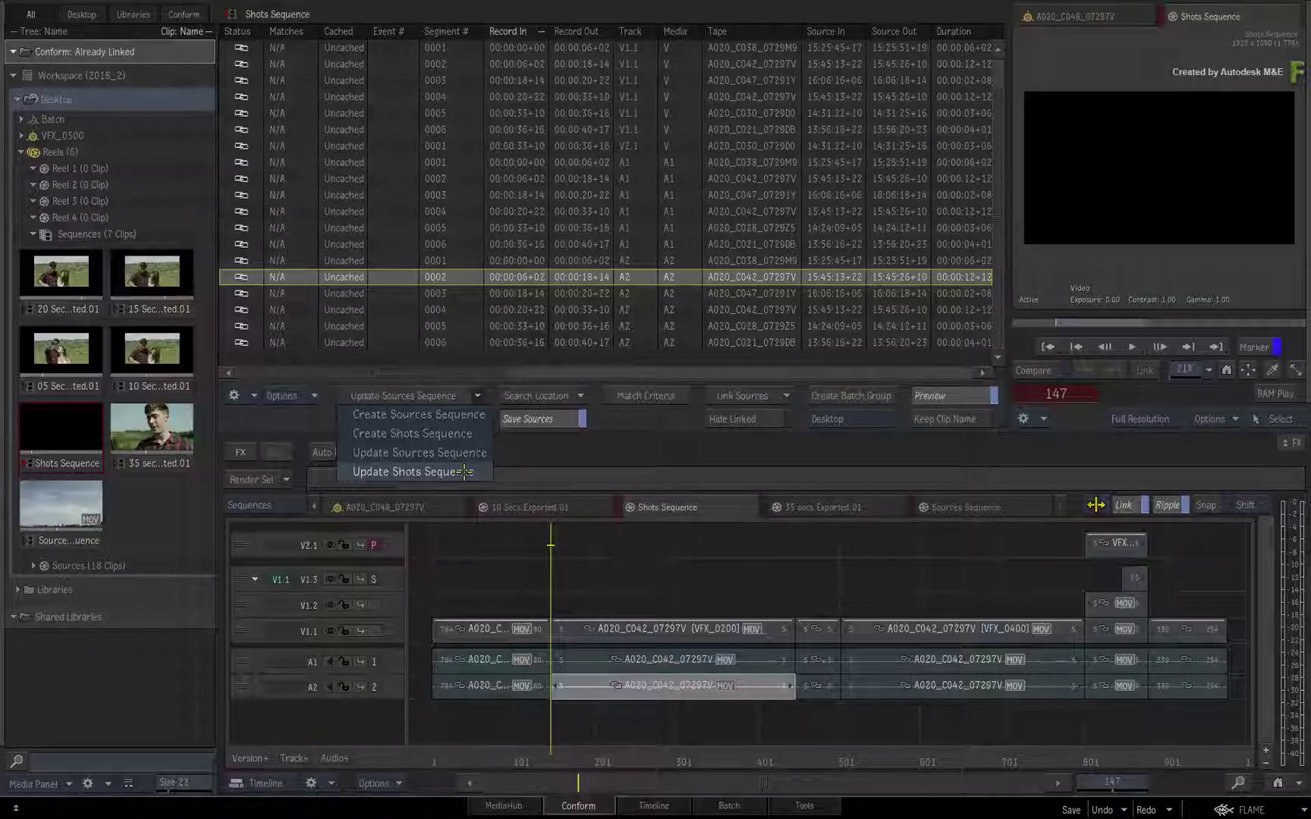
left_click(472, 281)
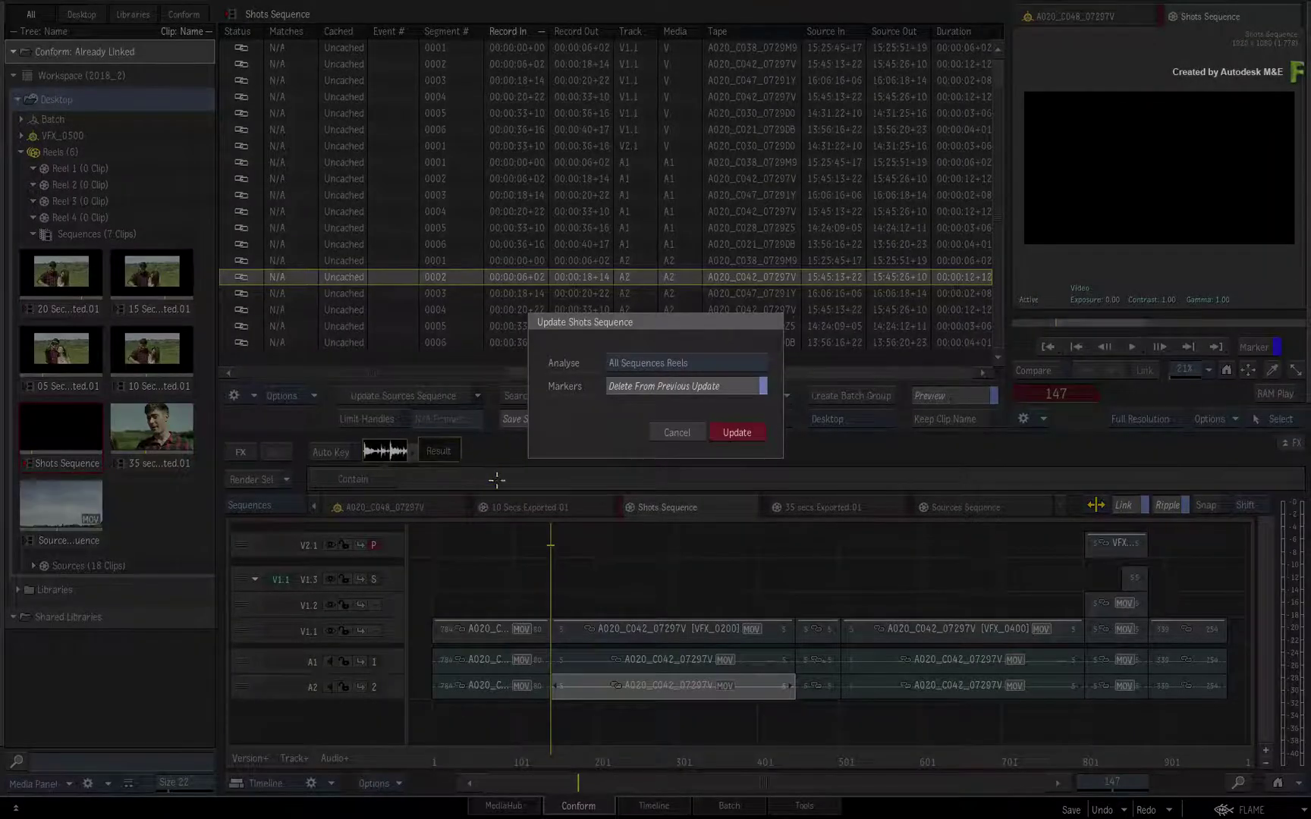
left_click(736, 433)
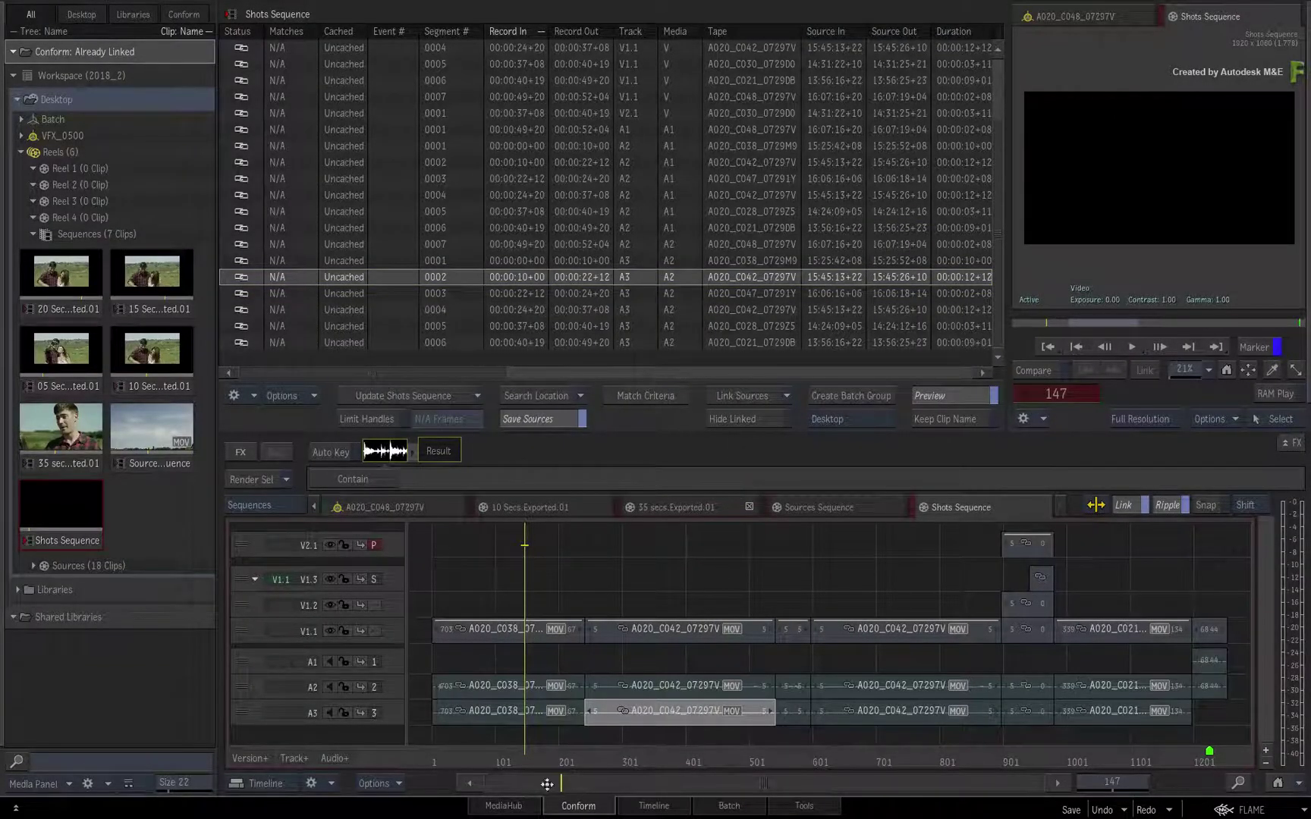
left_click_drag(529, 755, 1207, 721)
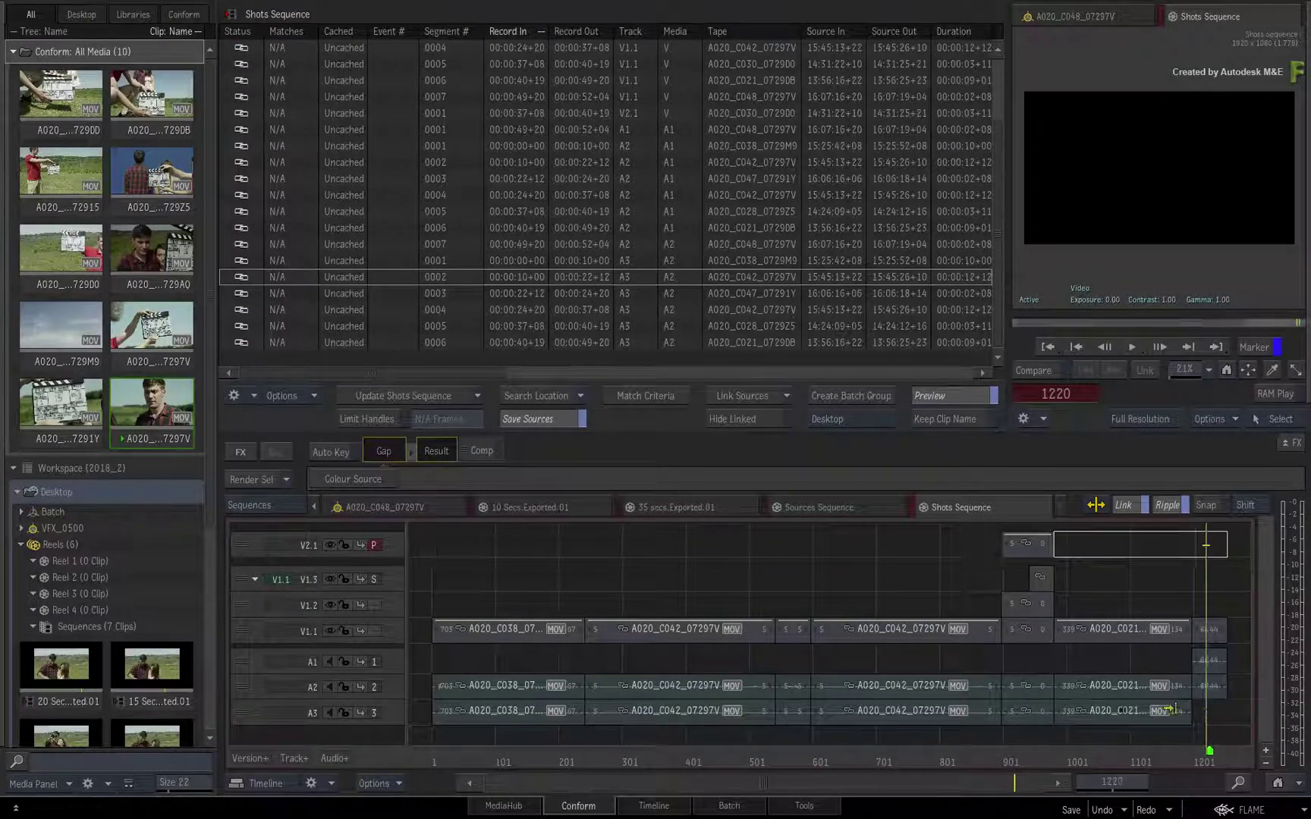
- Sync the short A020_C048_07297V shot after C021 on V1.1 to its connected segments
left_click(375, 630)
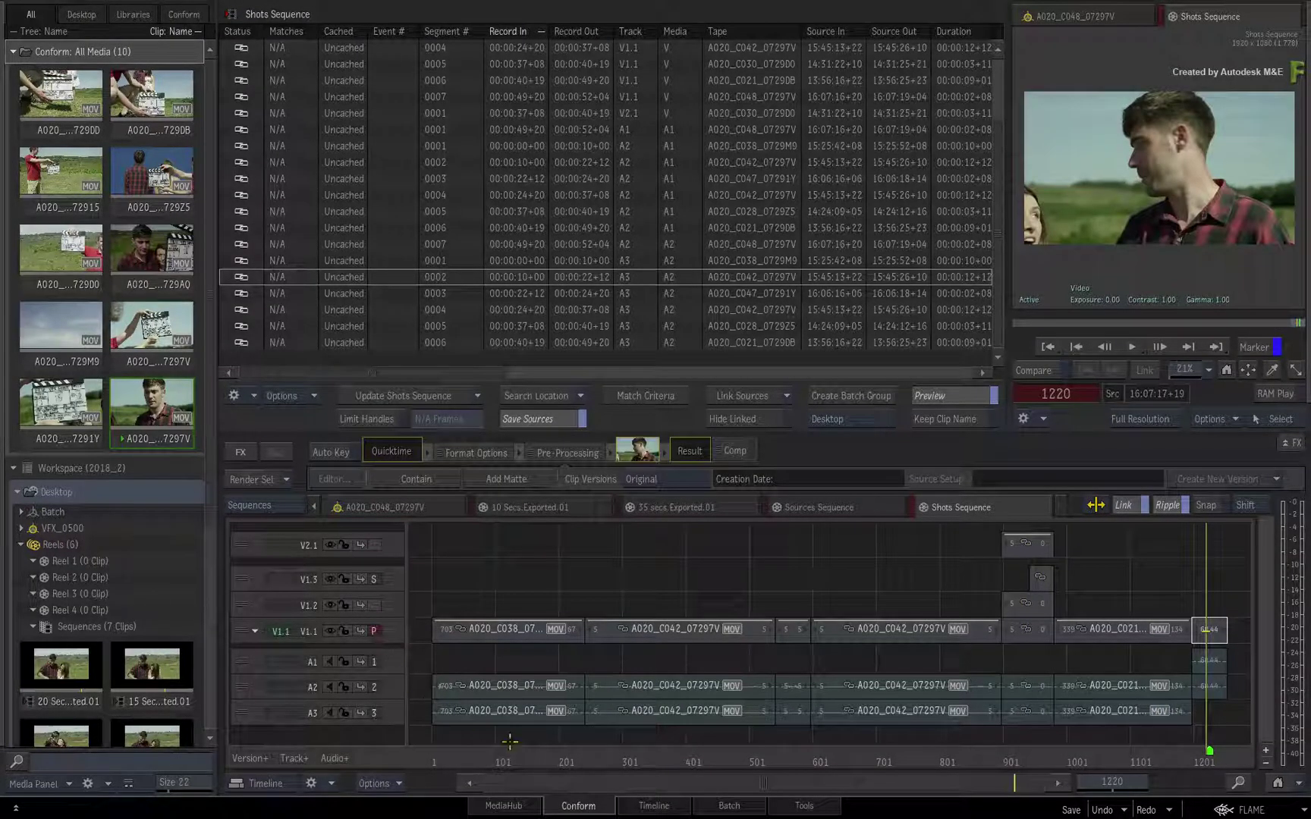
left_click_drag(1193, 750, 1131, 770)
left_click(1090, 630)
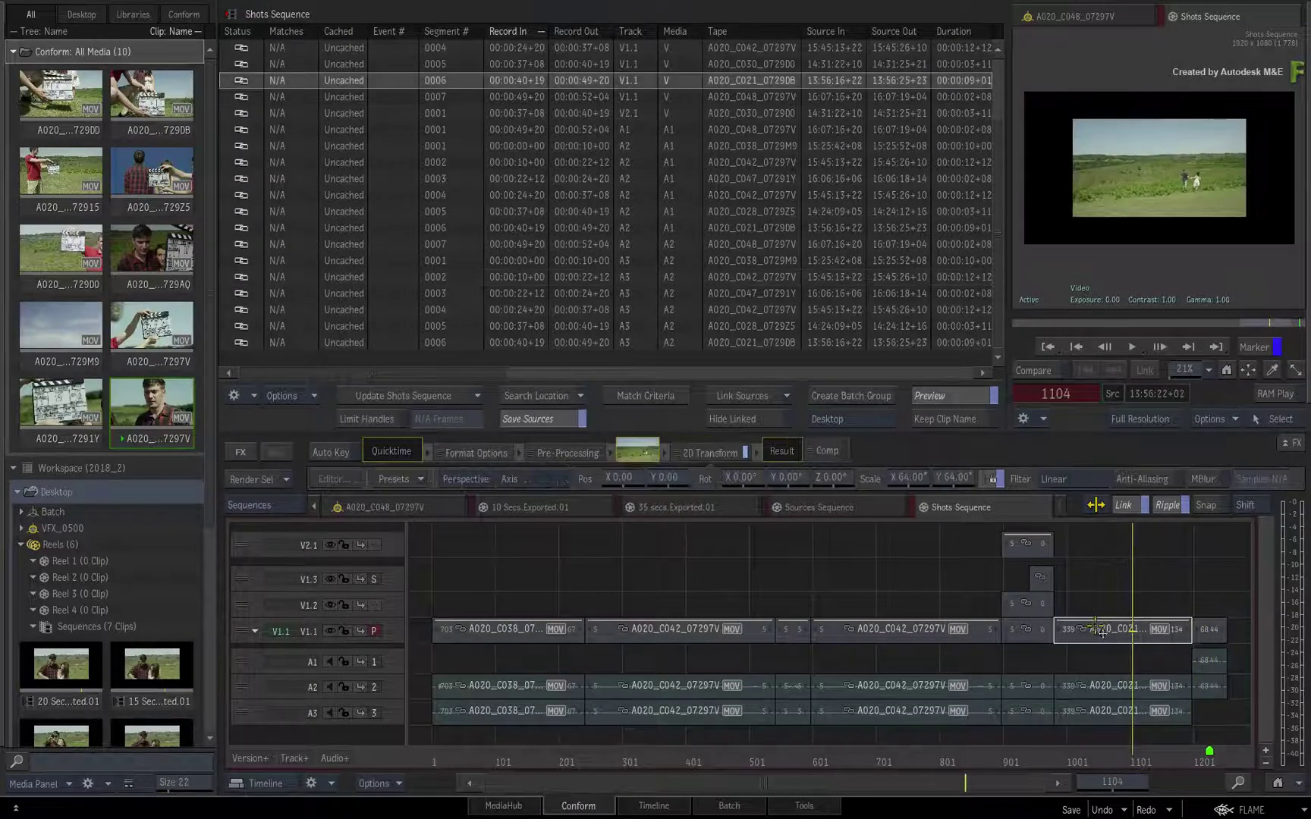
left_click(1209, 629)
left_click(1206, 755)
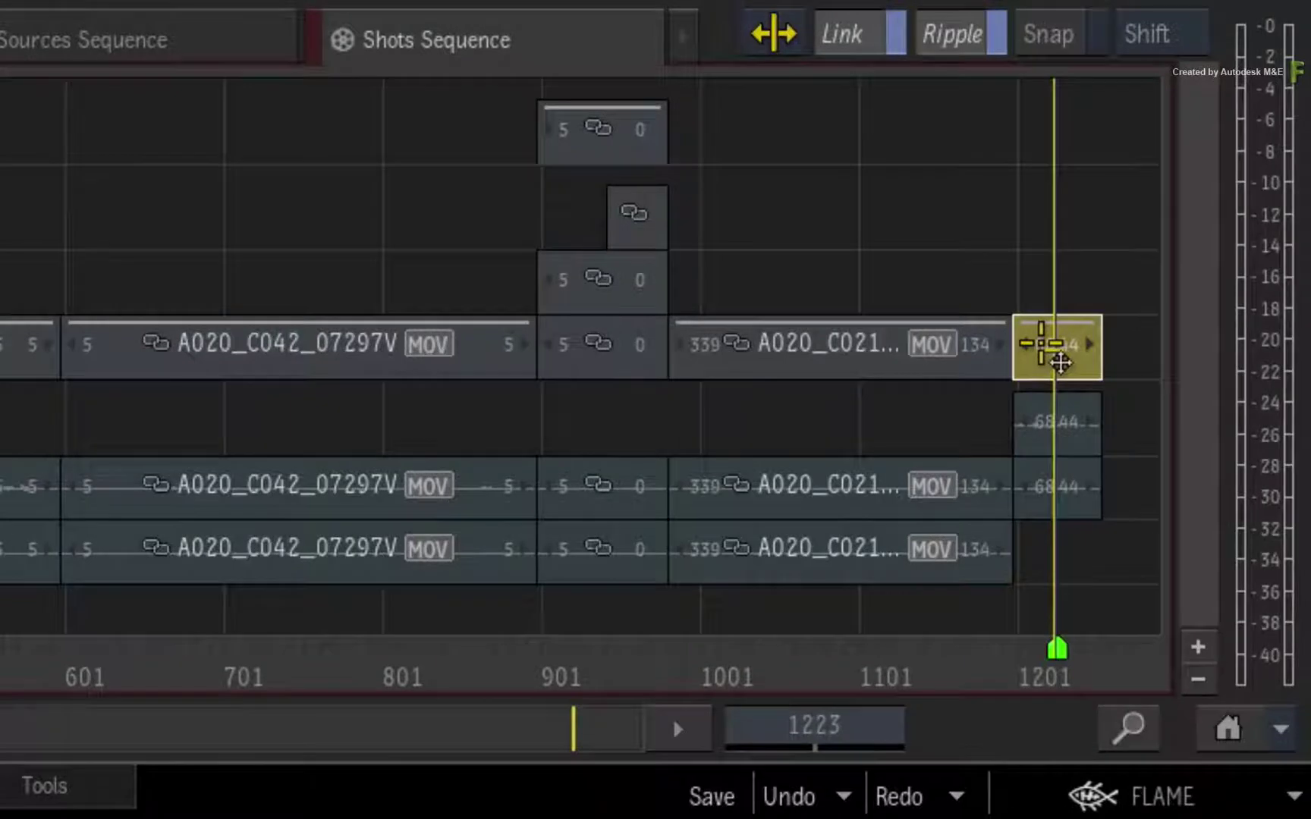
right_click(1054, 355)
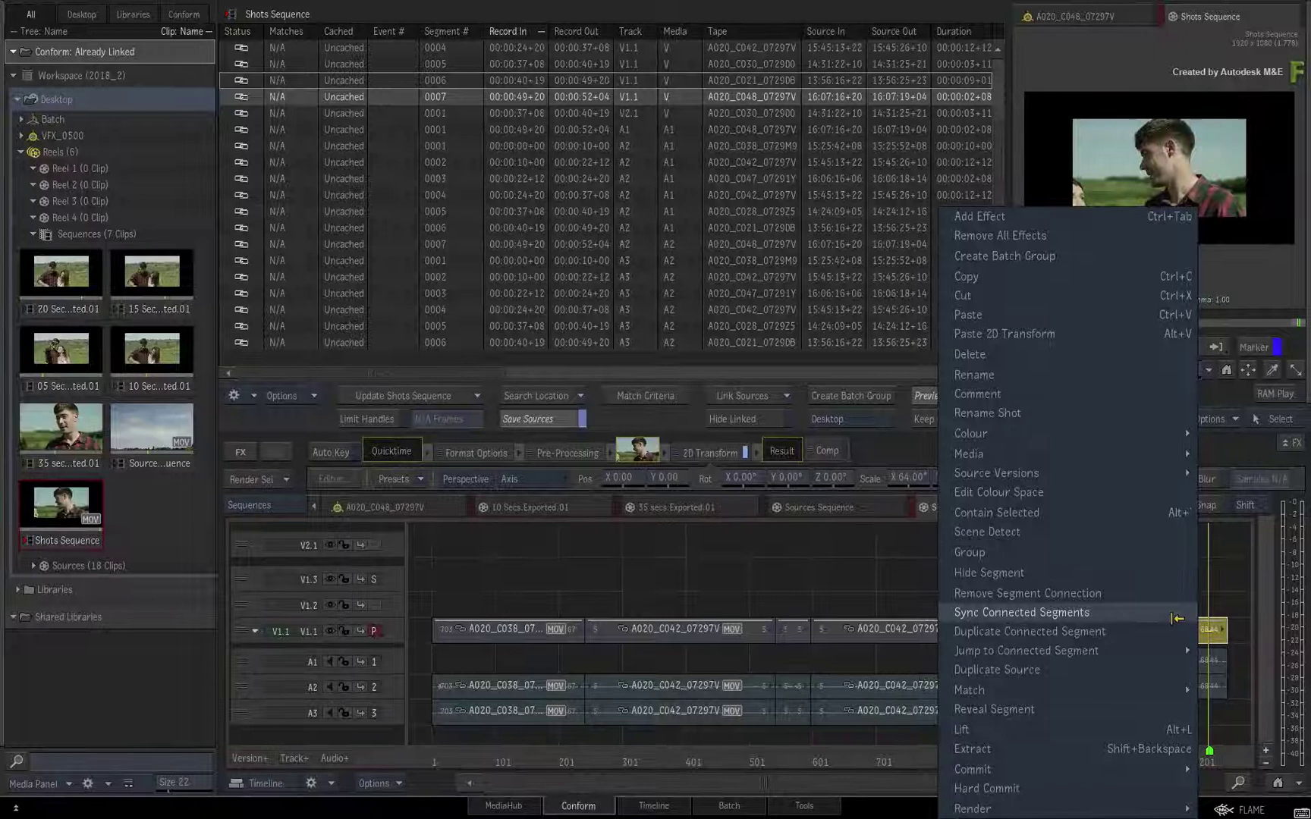
left_click(1176, 618)
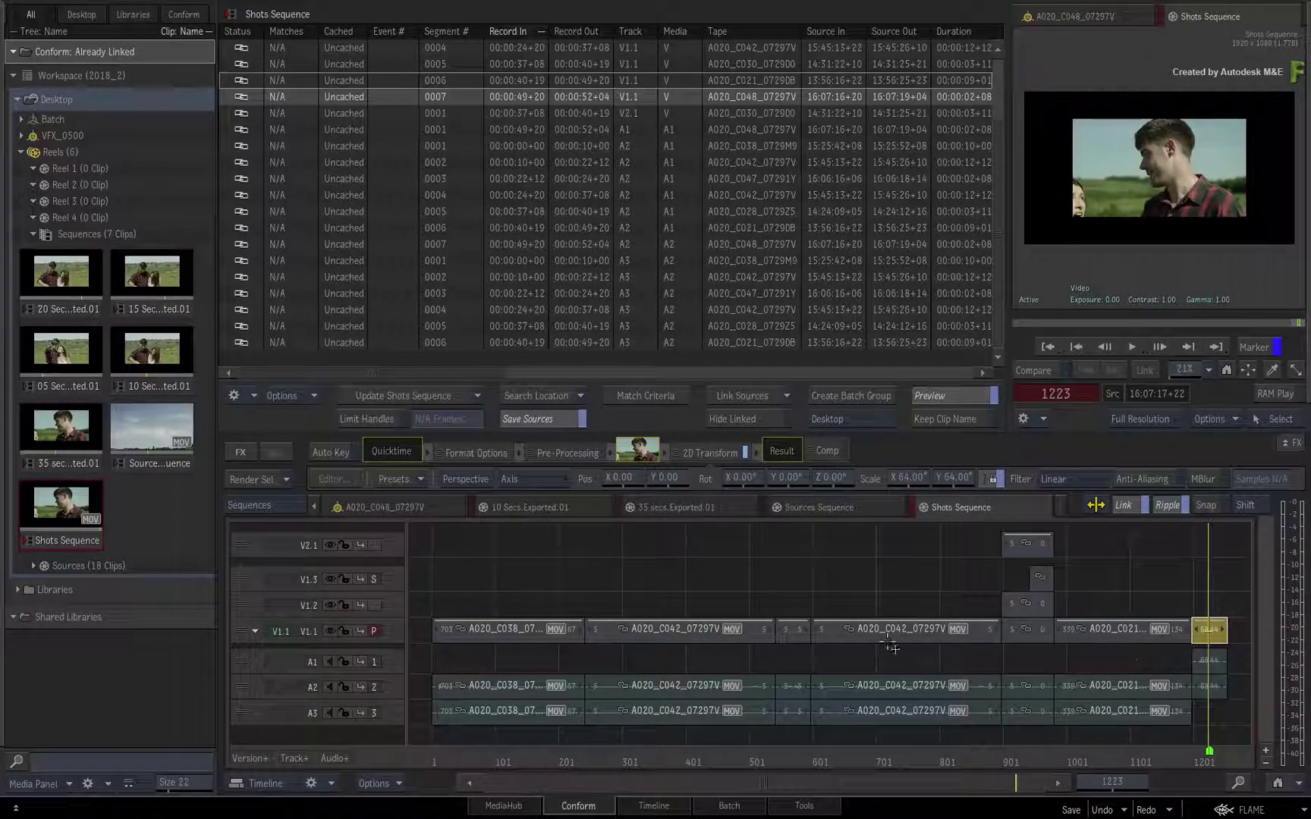
- In 35 secs.Exported.01, select the V2.1 VFX segment to check its synced 64% transform
left_click(702, 507)
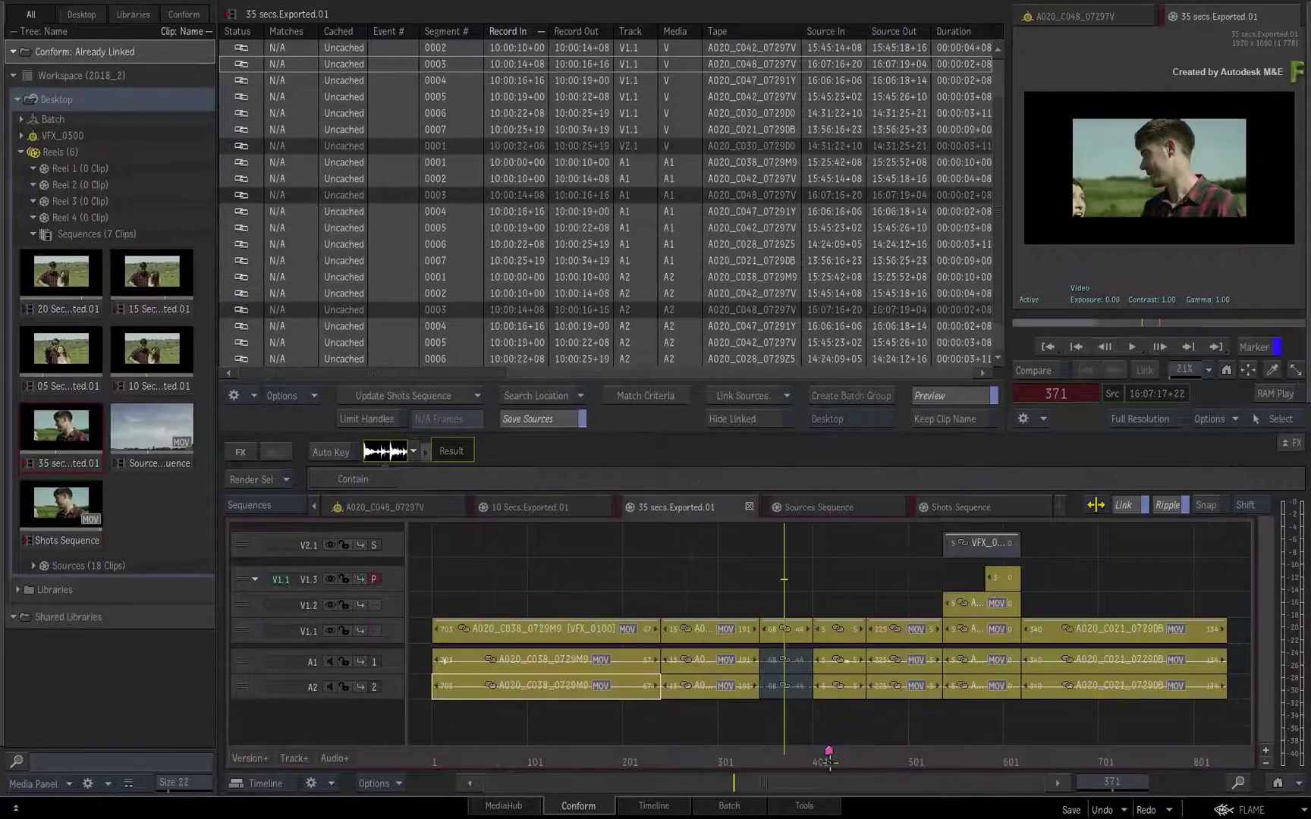
left_click(805, 731)
left_click_drag(793, 744, 985, 726)
left_click(375, 546)
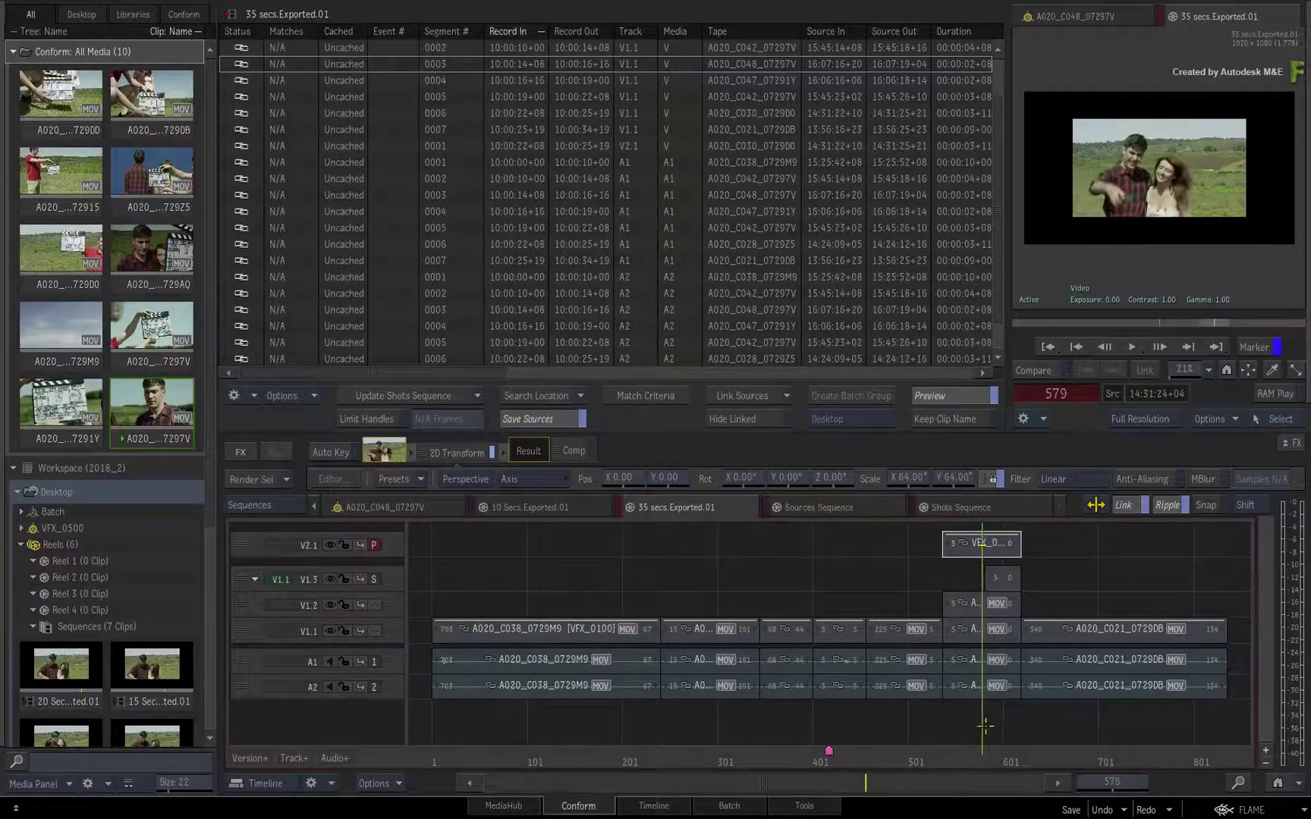
- Review the C042 shot in the Shots and Sources Sequences, then return to 35 secs.Exported.01
left_click(958, 506)
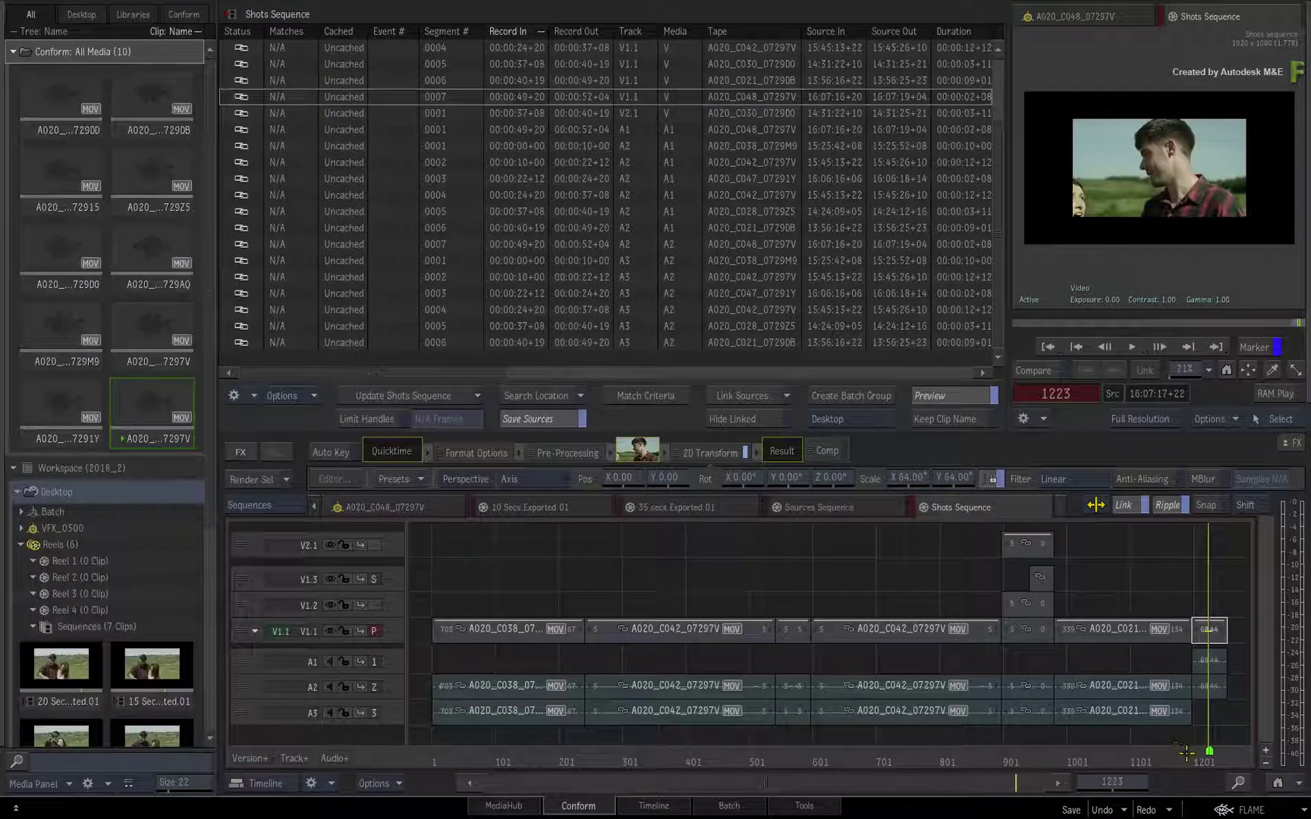
left_click_drag(1183, 752, 1115, 752)
left_click_drag(930, 762, 889, 768)
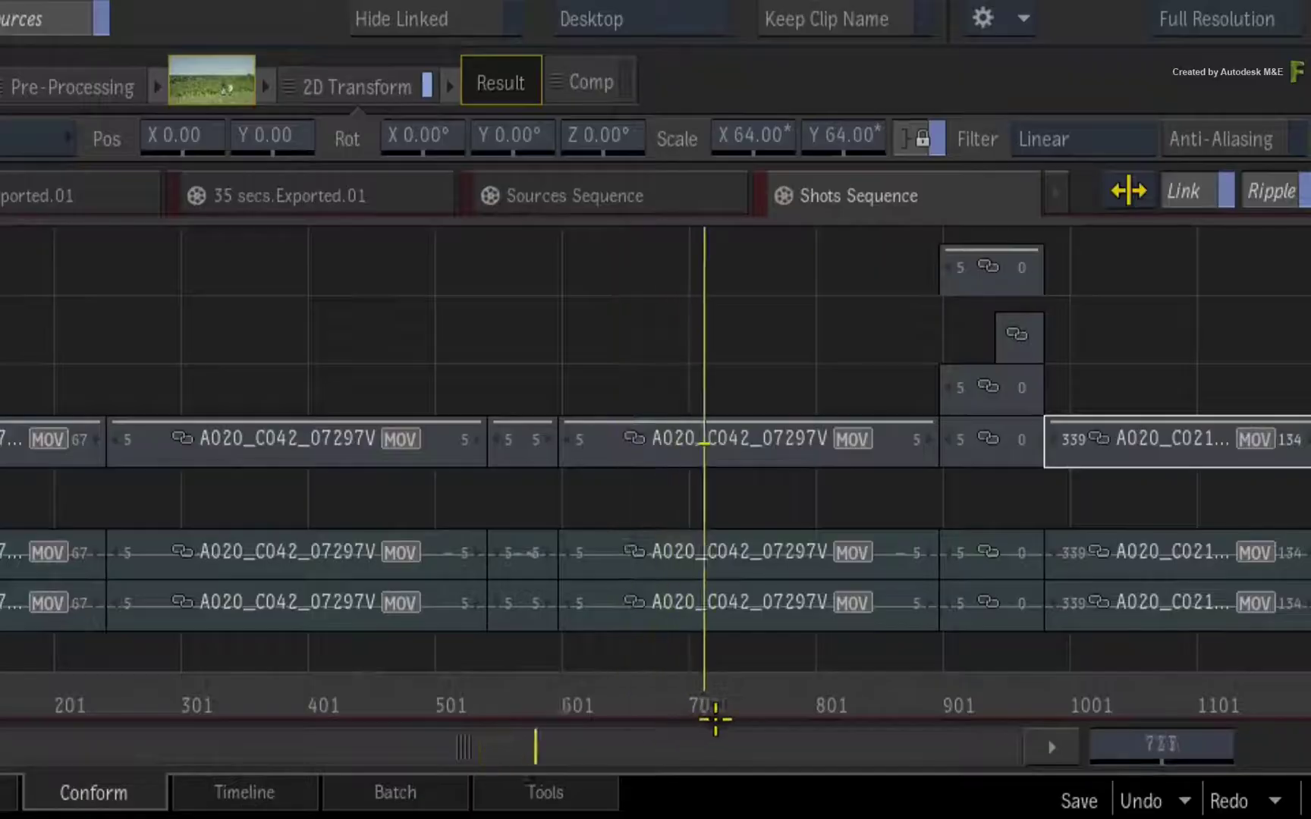
left_click_drag(714, 721, 735, 719)
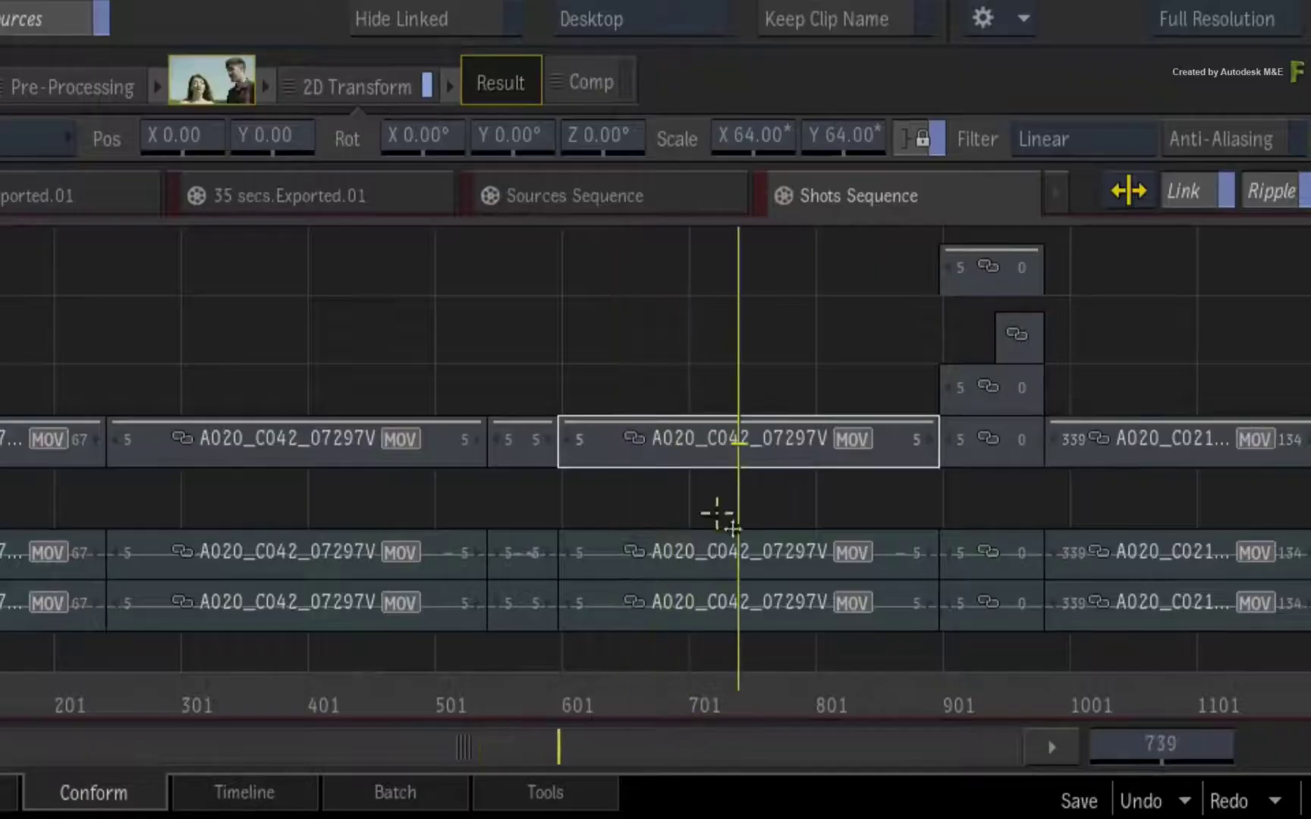
left_click(569, 196)
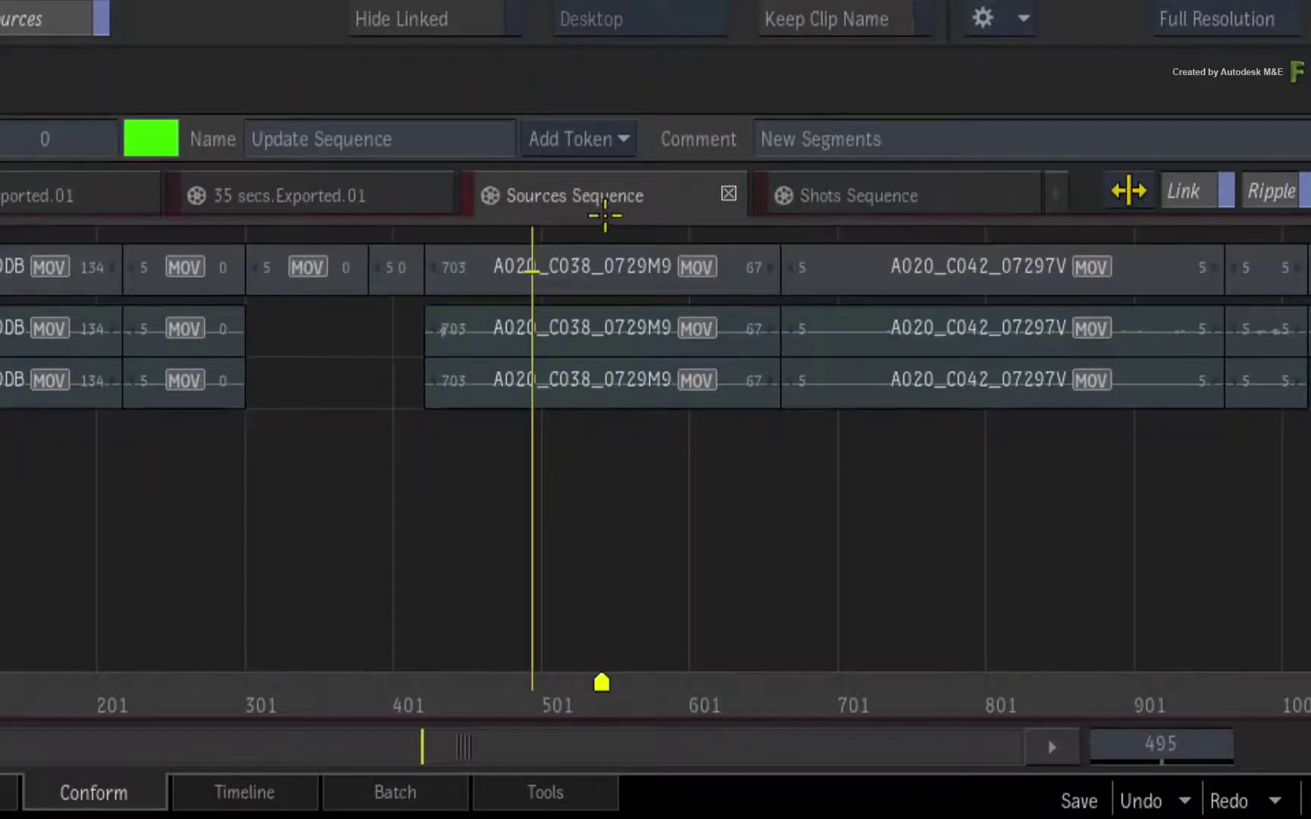
left_click(947, 189)
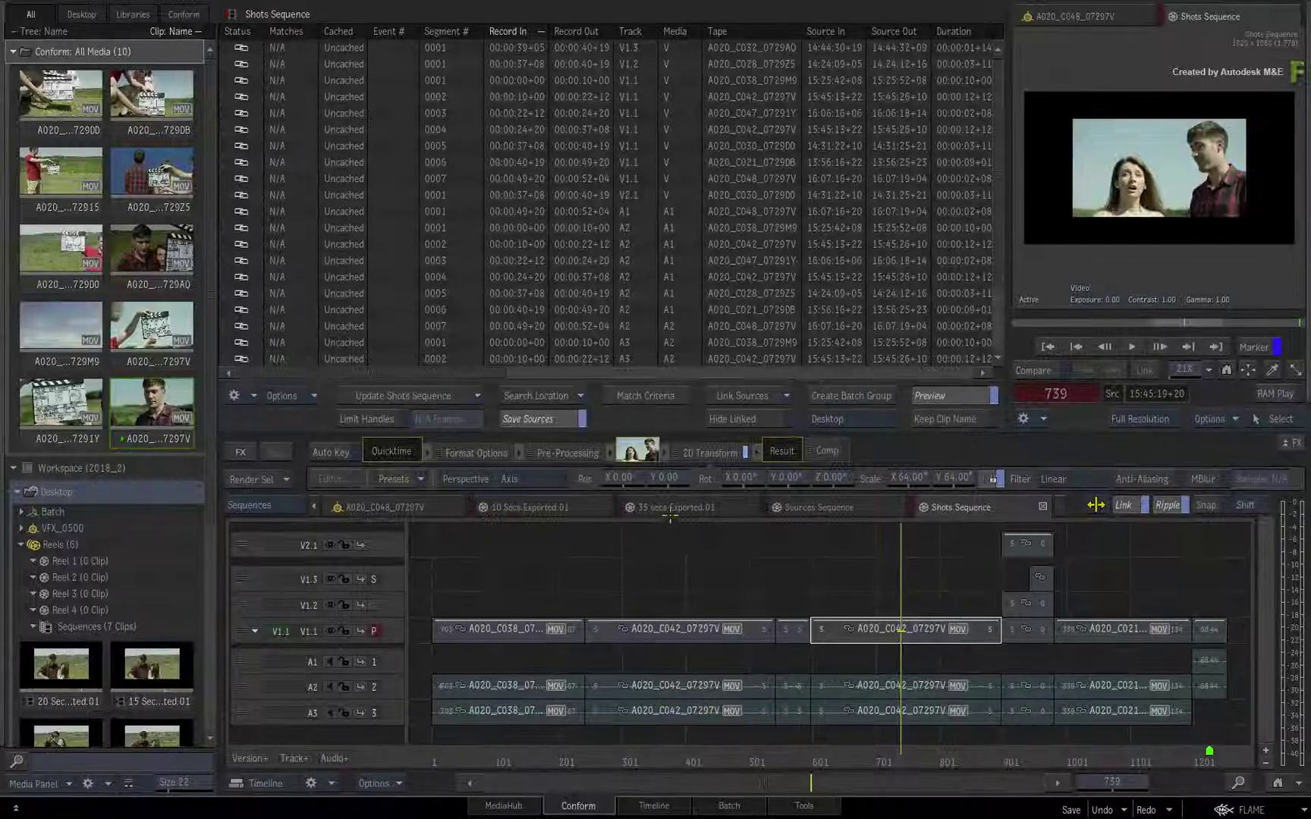
left_click(672, 507)
left_click_drag(888, 507, 897, 506)
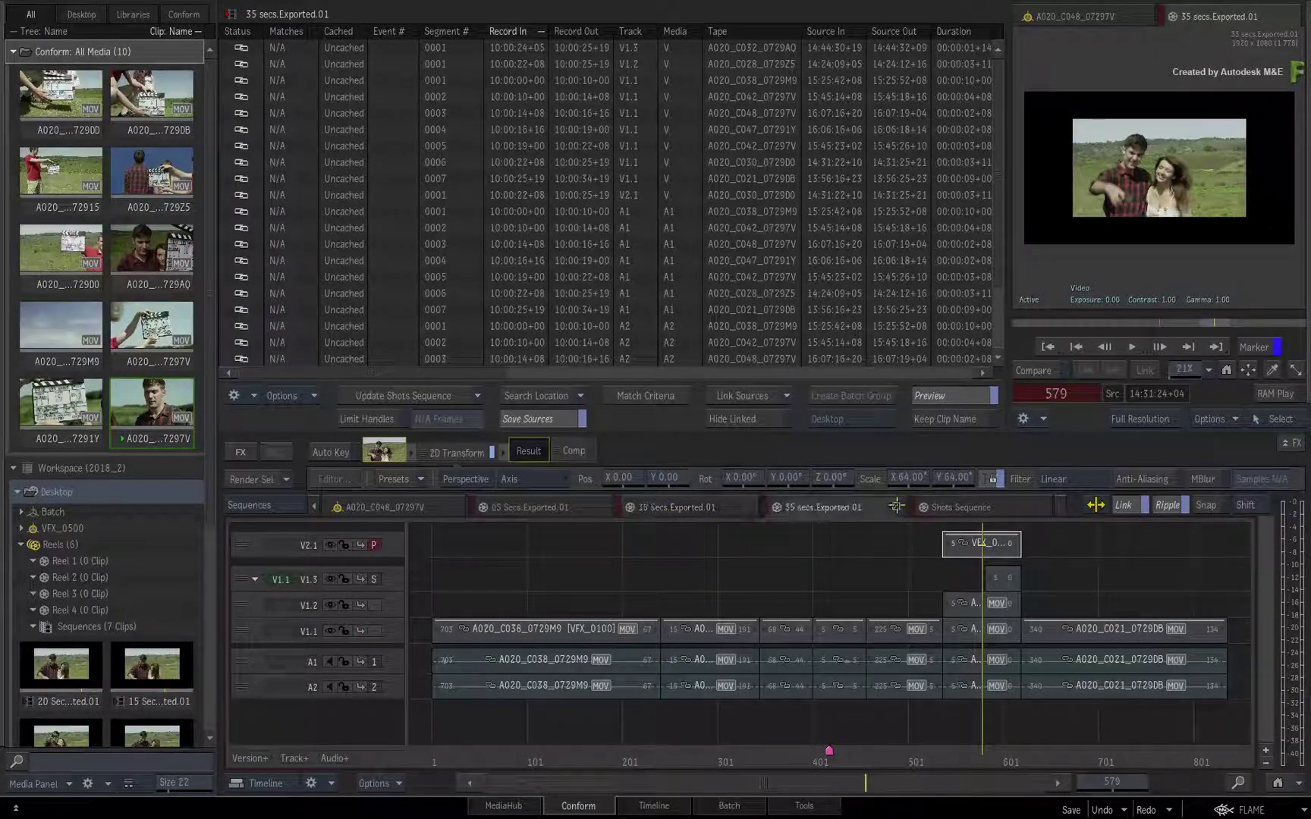
left_click_drag(1040, 507, 958, 515)
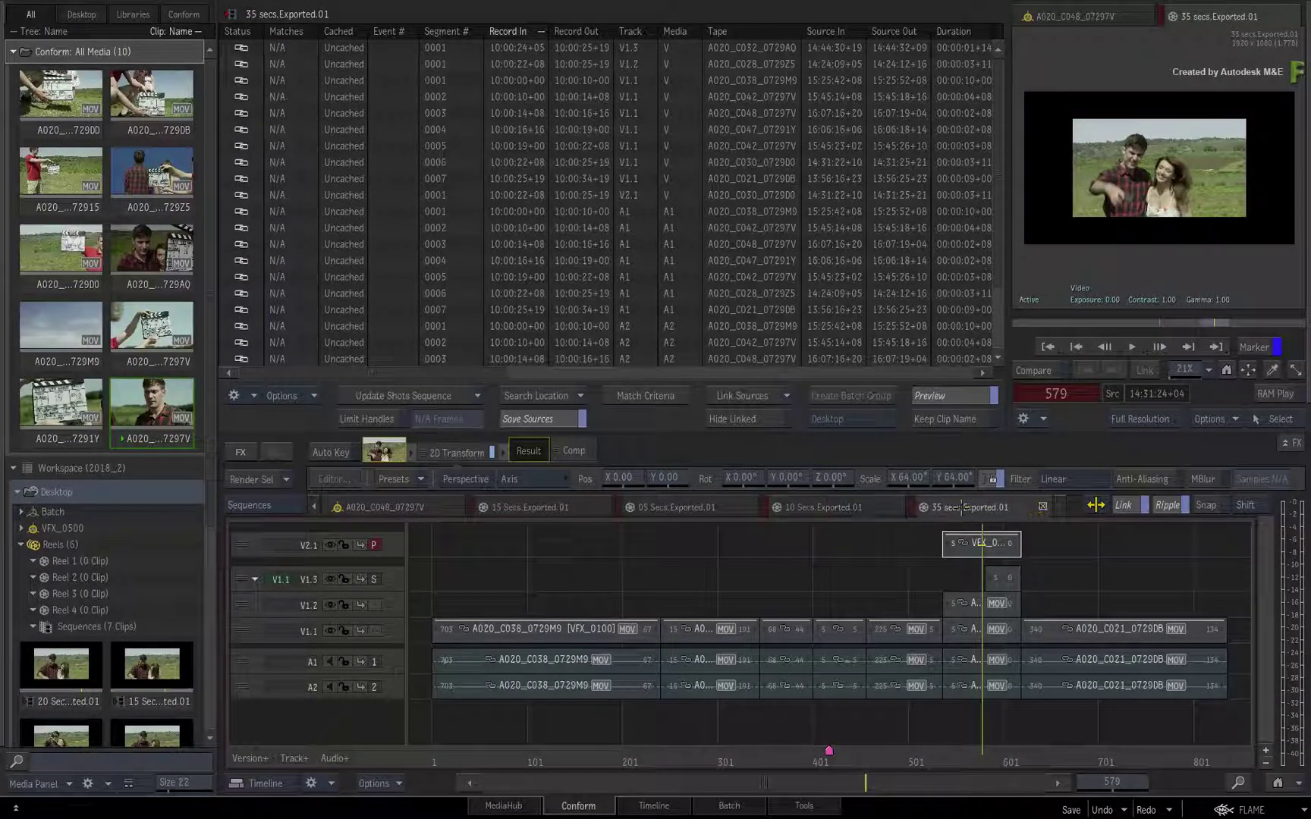
- Check the 10, 05 and 15 Secs Exported.01 sequences, scrubbing the 15-second edit to frame 97
left_click(824, 510)
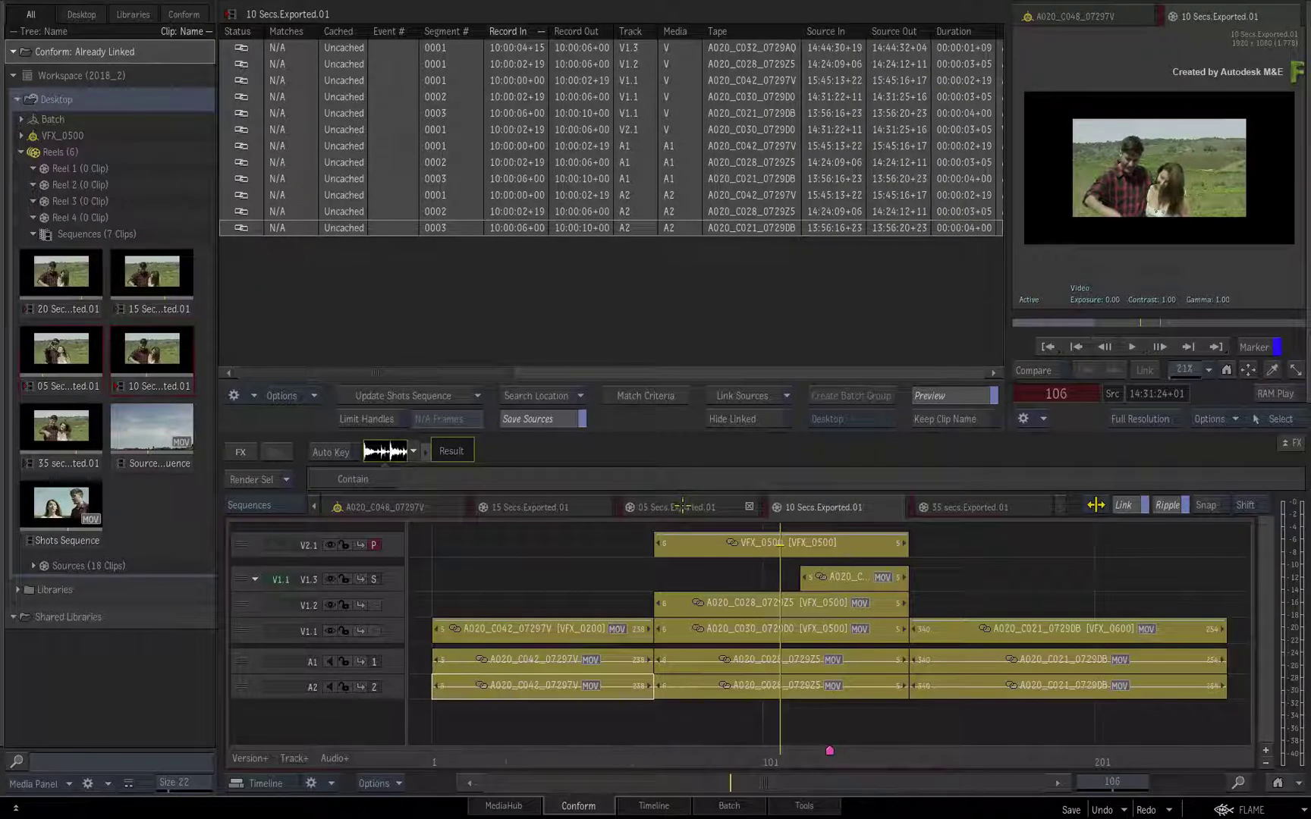
left_click(679, 507)
left_click(543, 508)
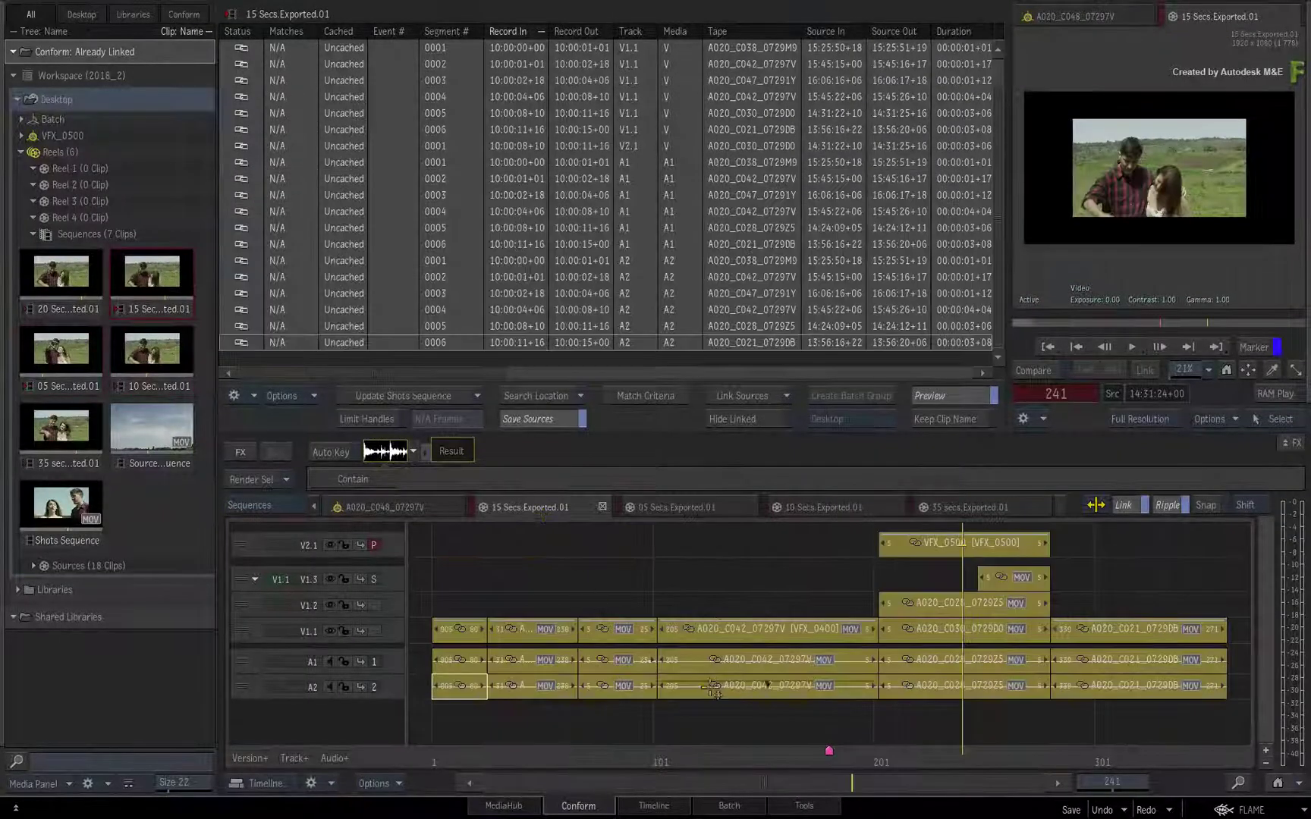
left_click_drag(766, 759, 540, 770)
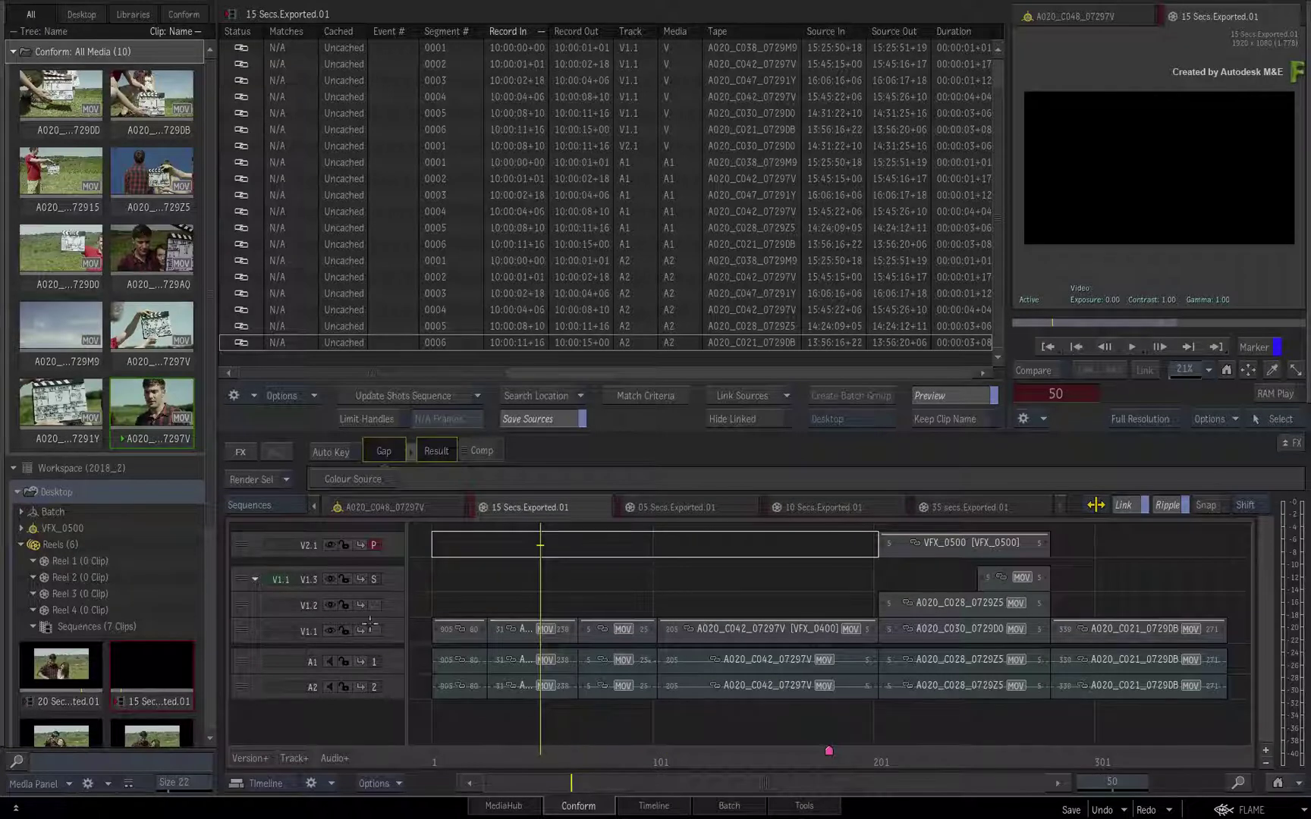
left_click(375, 579)
left_click_drag(497, 747, 450, 751)
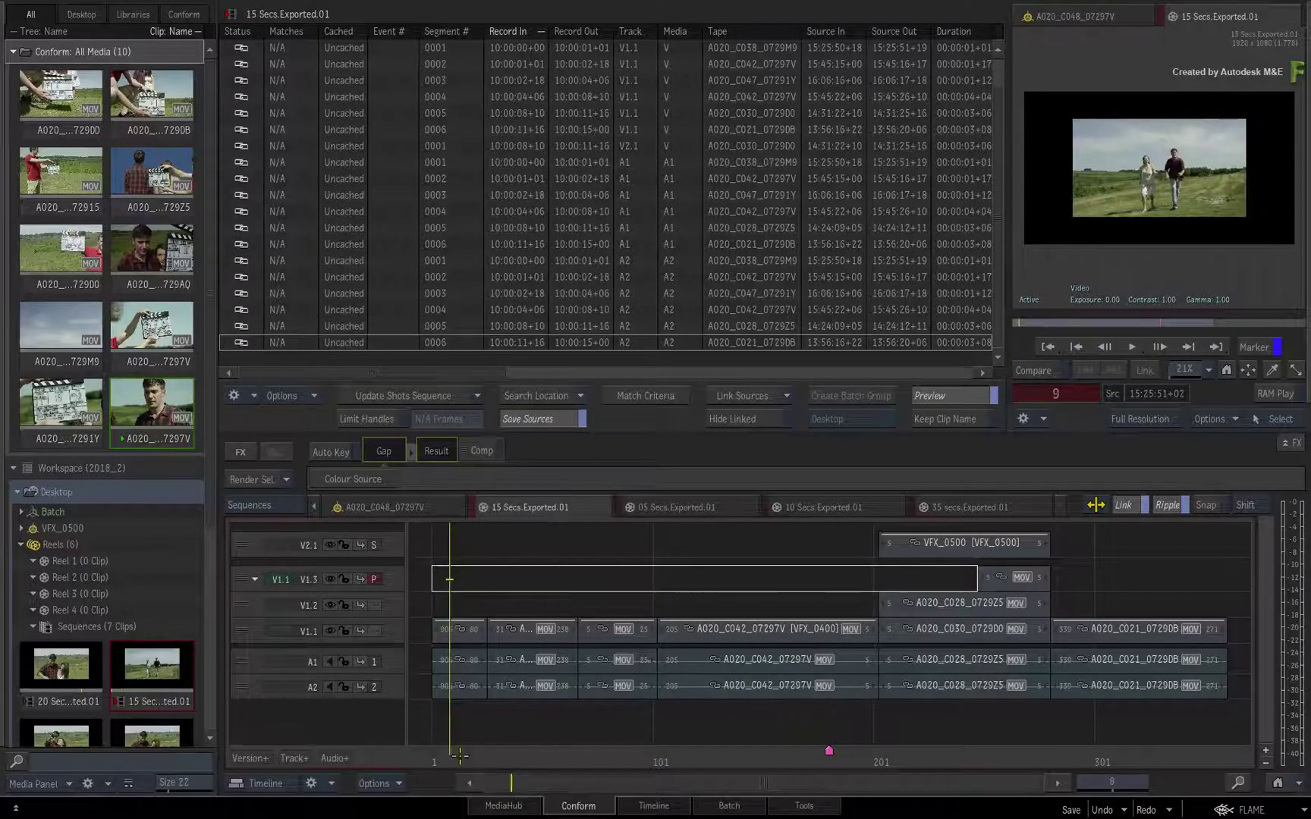